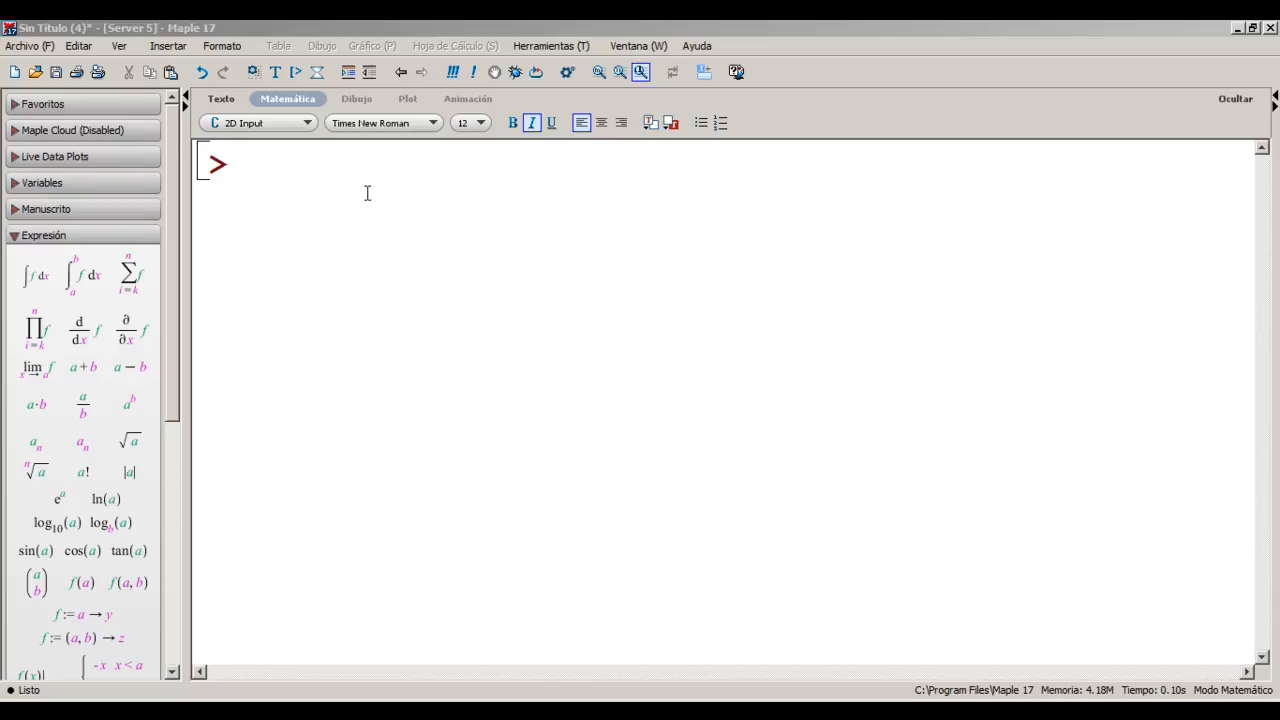
Insert the ordinary derivative template at the prompt and evaluate the derivative of sin(x) with respect to x
click(367, 193)
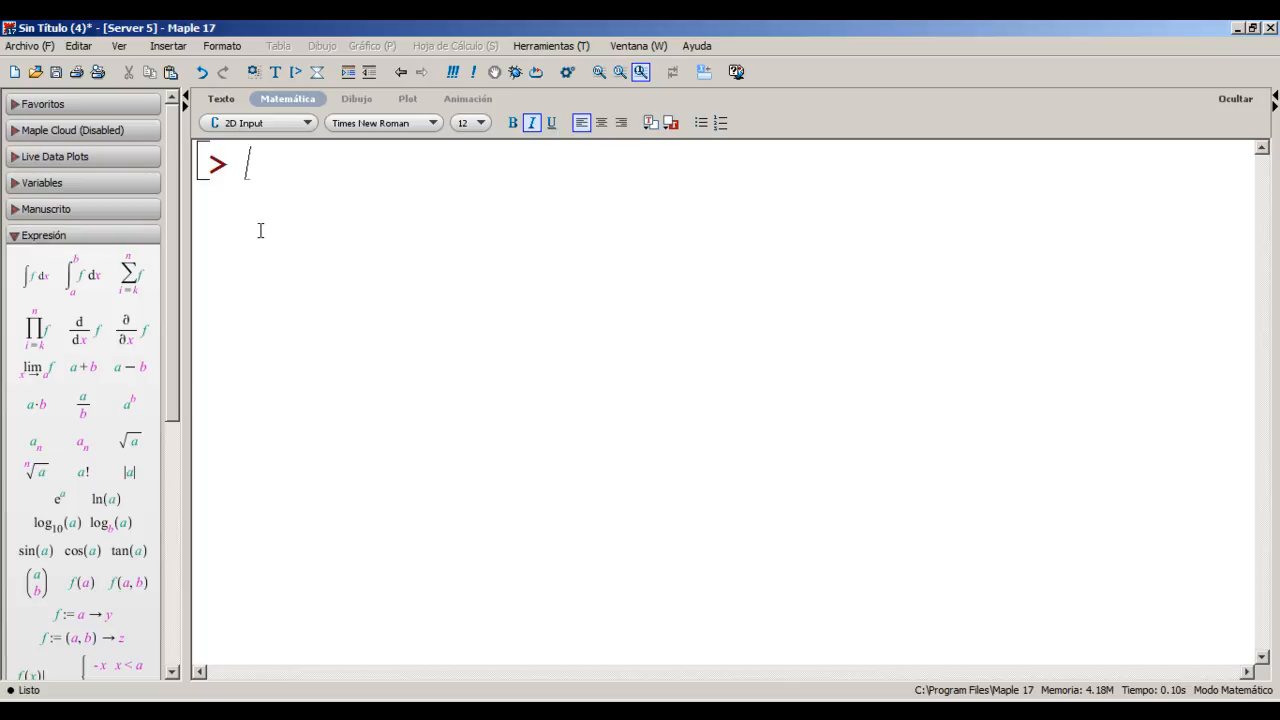
click(80, 340)
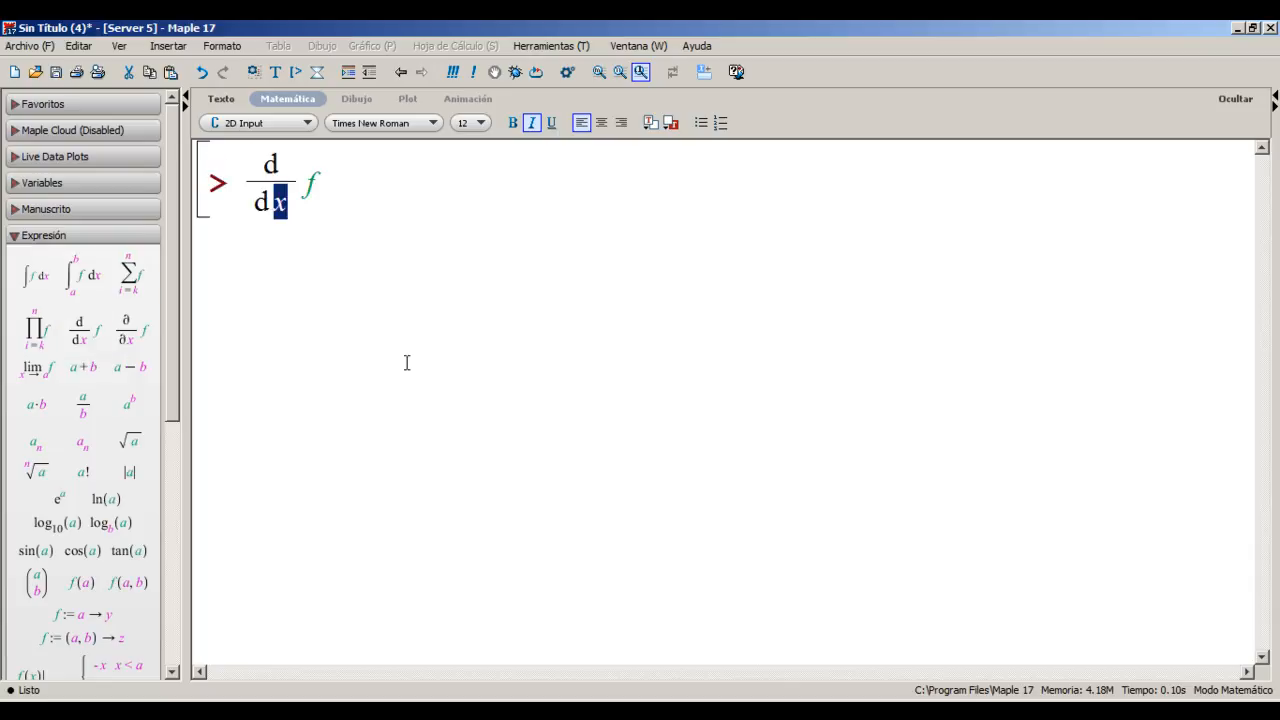
key(Tab)
key(BackSpace)
text(())
key(Left)
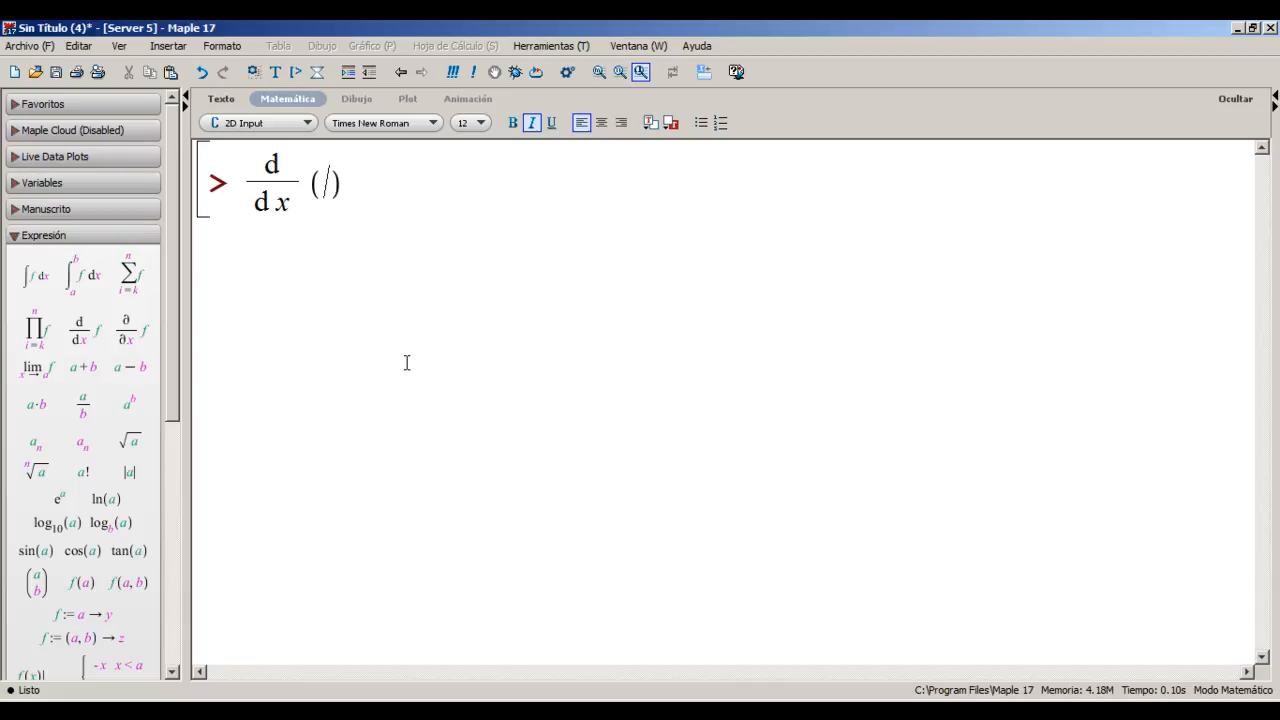
text(sin(x))
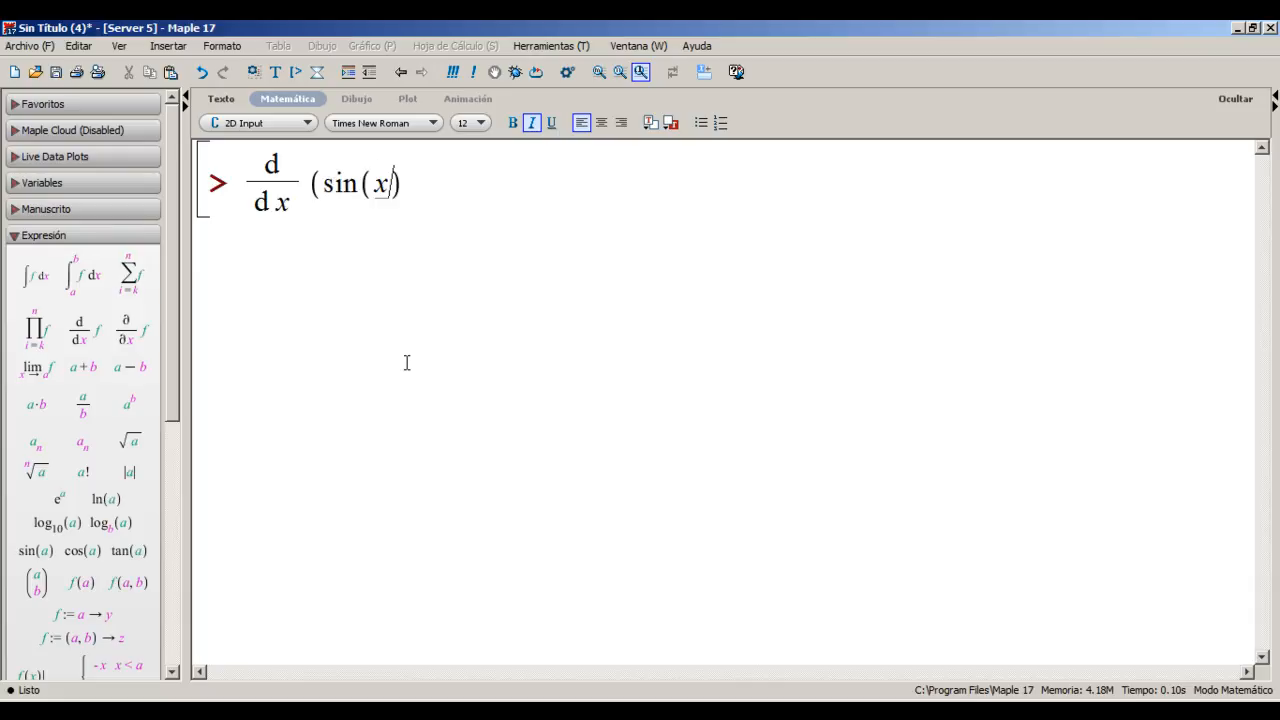
key(Return)
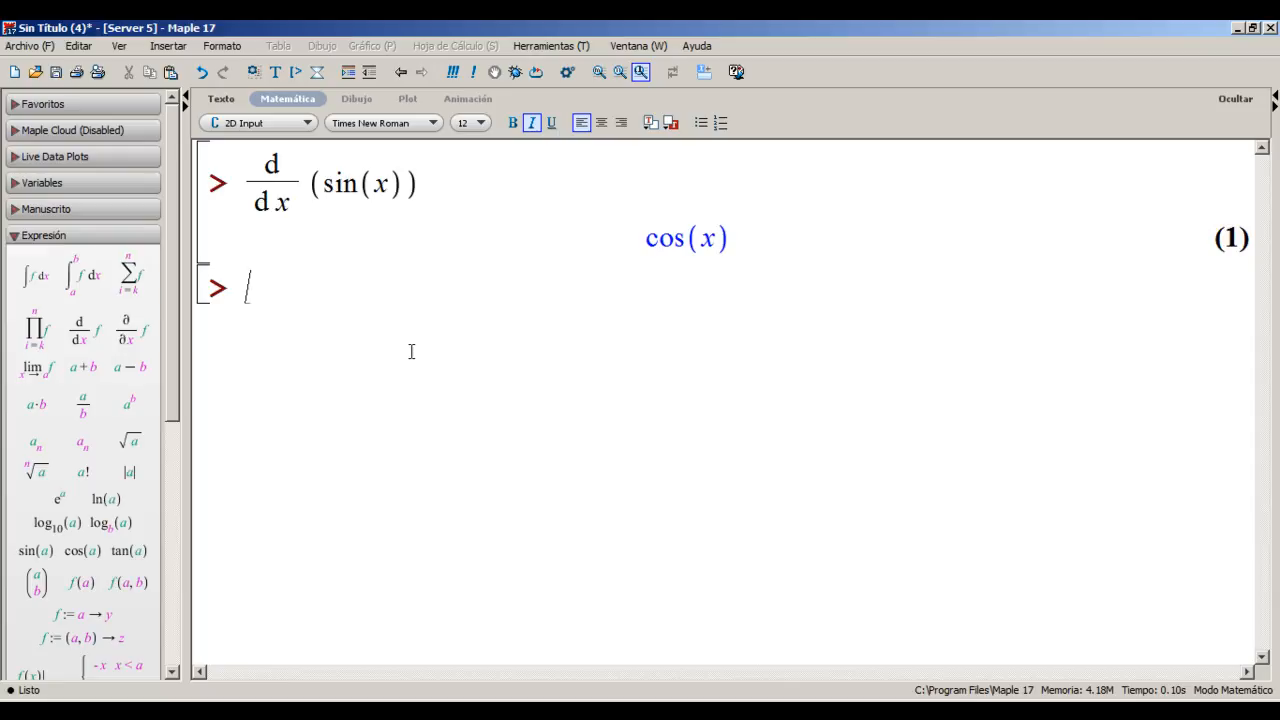
drag(403, 187, 344, 184)
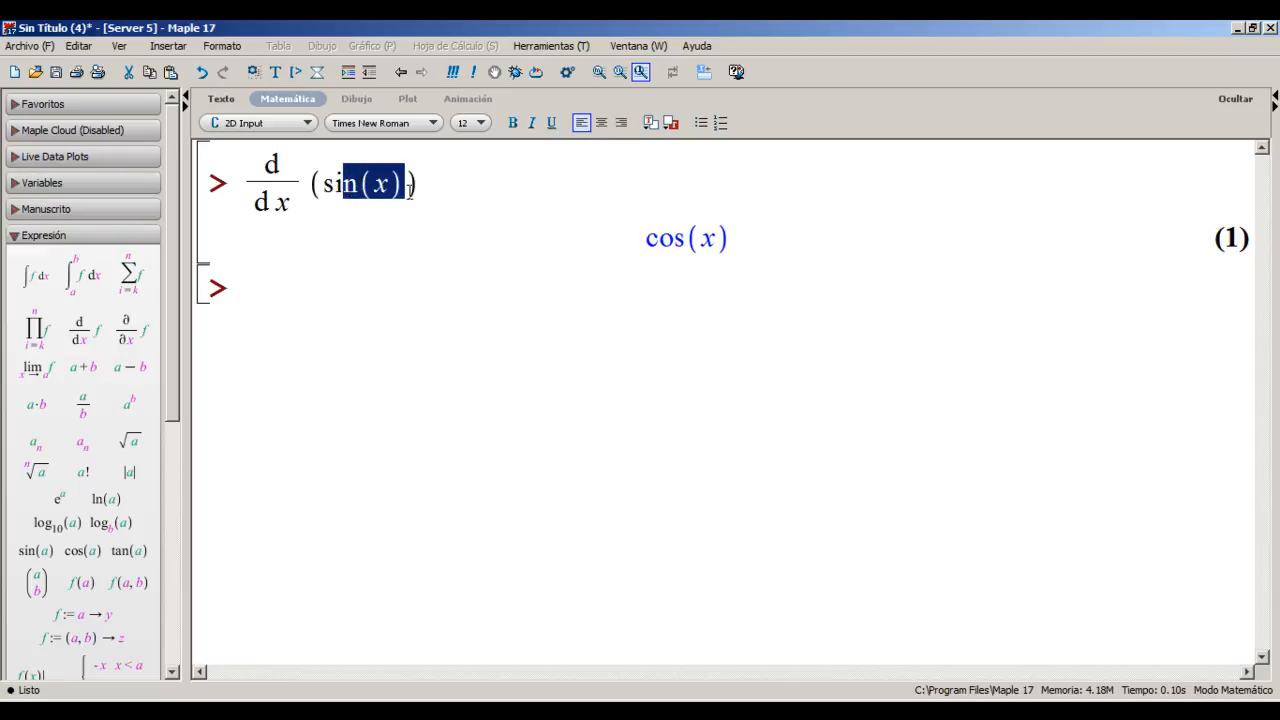
click(429, 256)
key(Up)
key(Down)
key(Up)
key(Left)
key(Left)
key(Left)
key(Left)
key(Left)
key(Left)
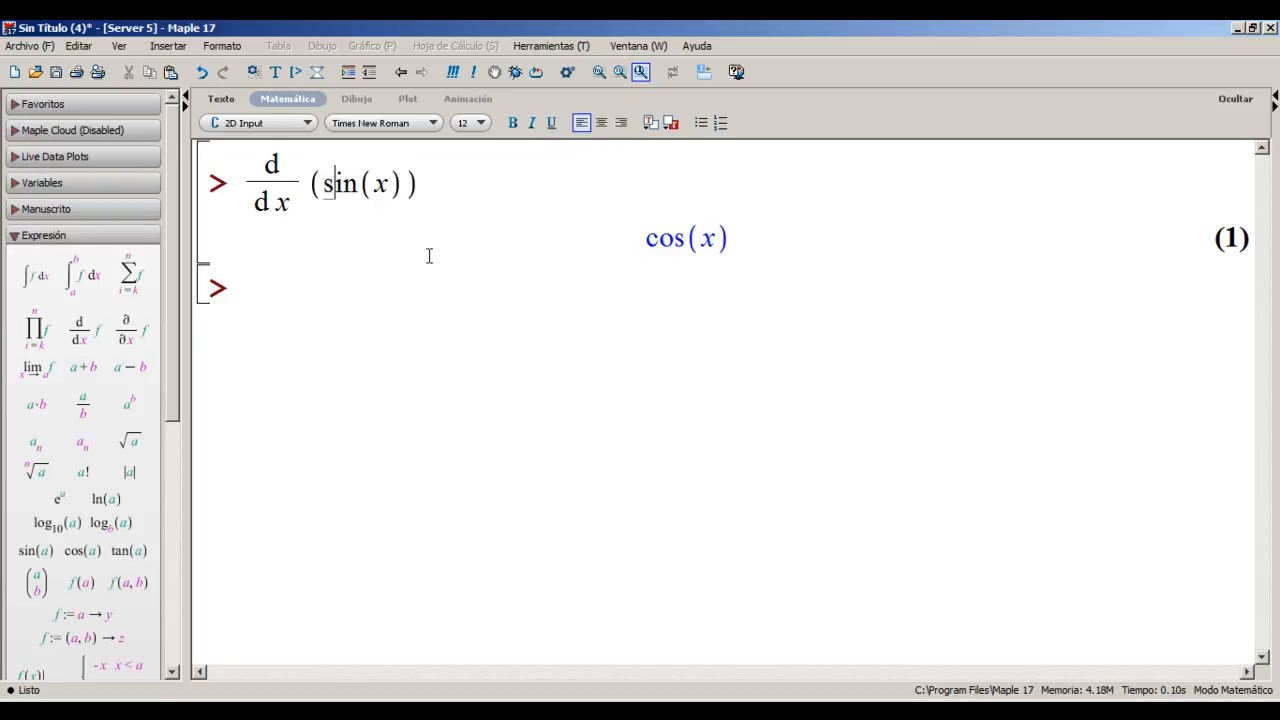
key(Down)
key(Up)
Change the existing derivative to differentiate t + cos(t) with respect to t and evaluate it
click(287, 203)
key(BackSpace)
text(t)
key(Right)
key(Right)
key(Right)
key(BackSpace)
key(BackSpace)
key(BackSpace)
key(BackSpace)
key(BackSpace)
key(BackSpace)
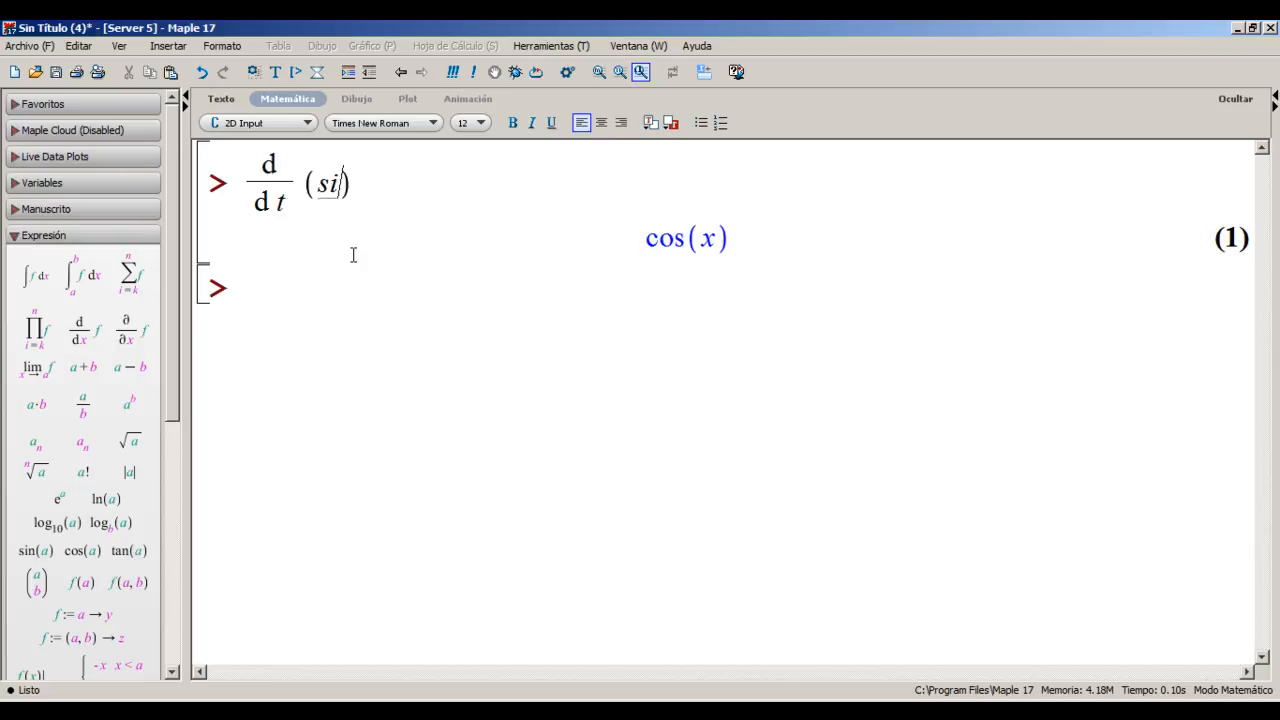
text(t + cos(t))
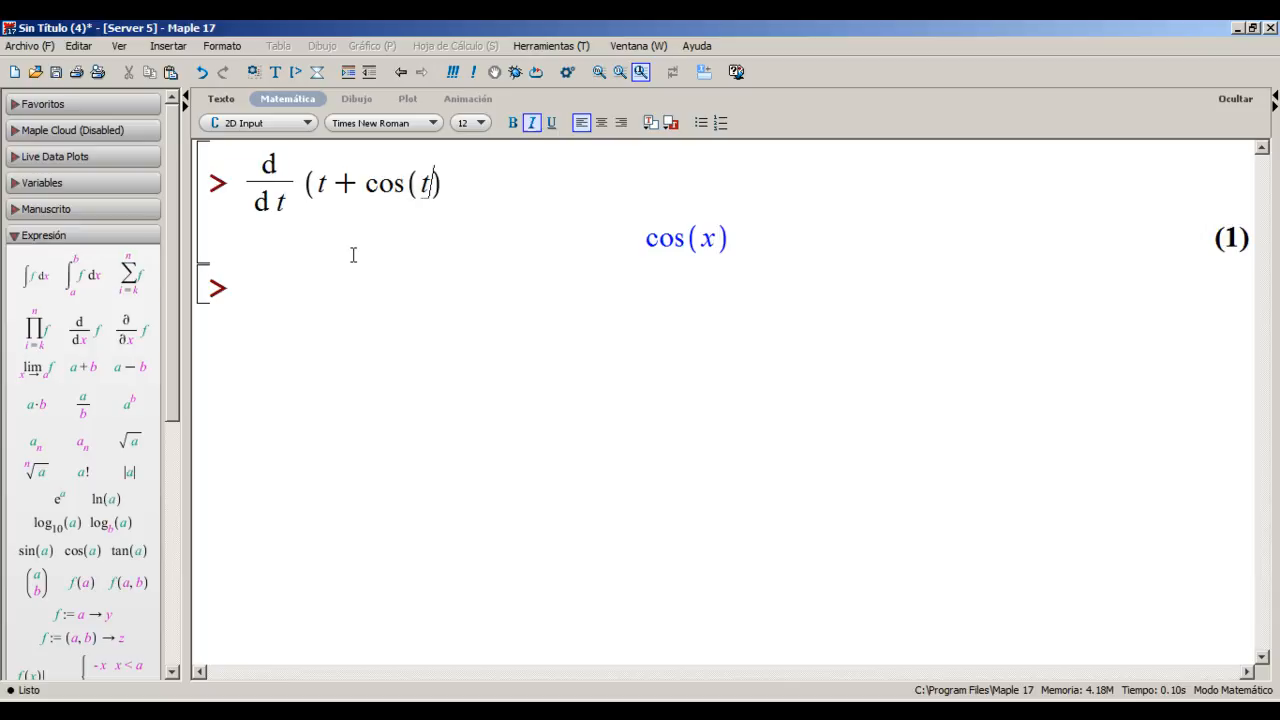
key(Return)
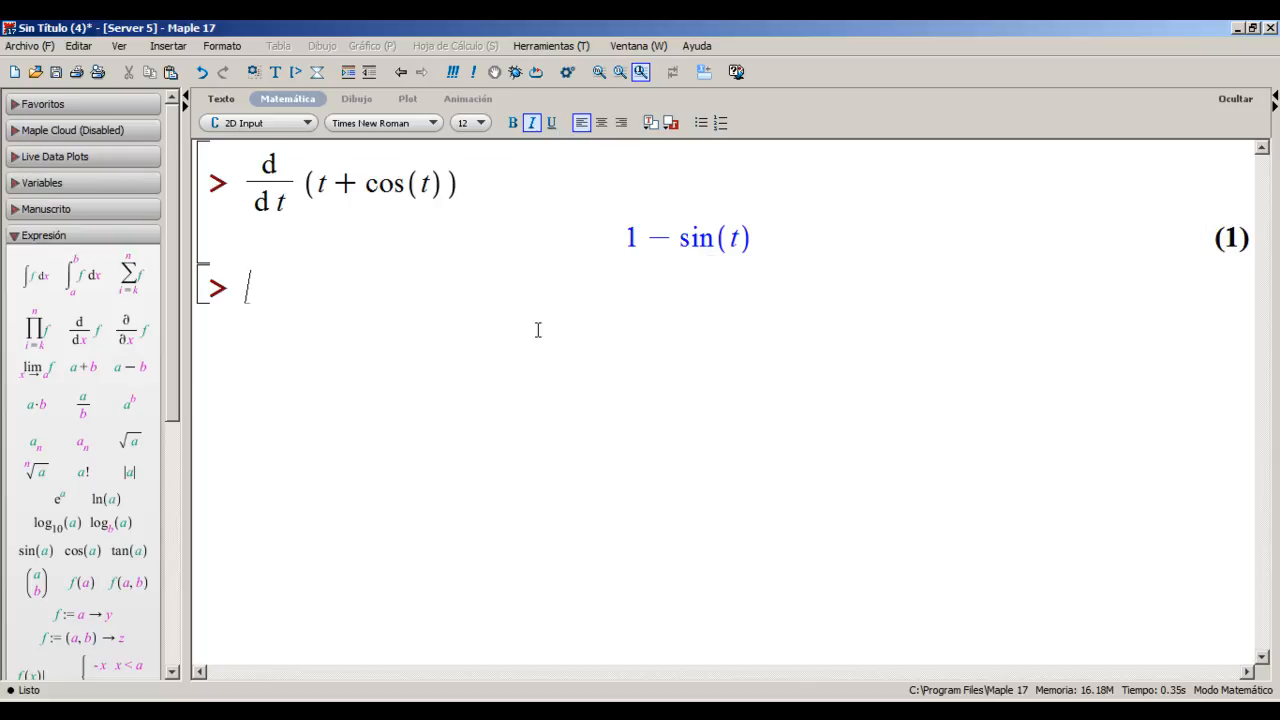
Clear the worksheet and evaluate diff(x + 2, x)
key(ctrl+a)
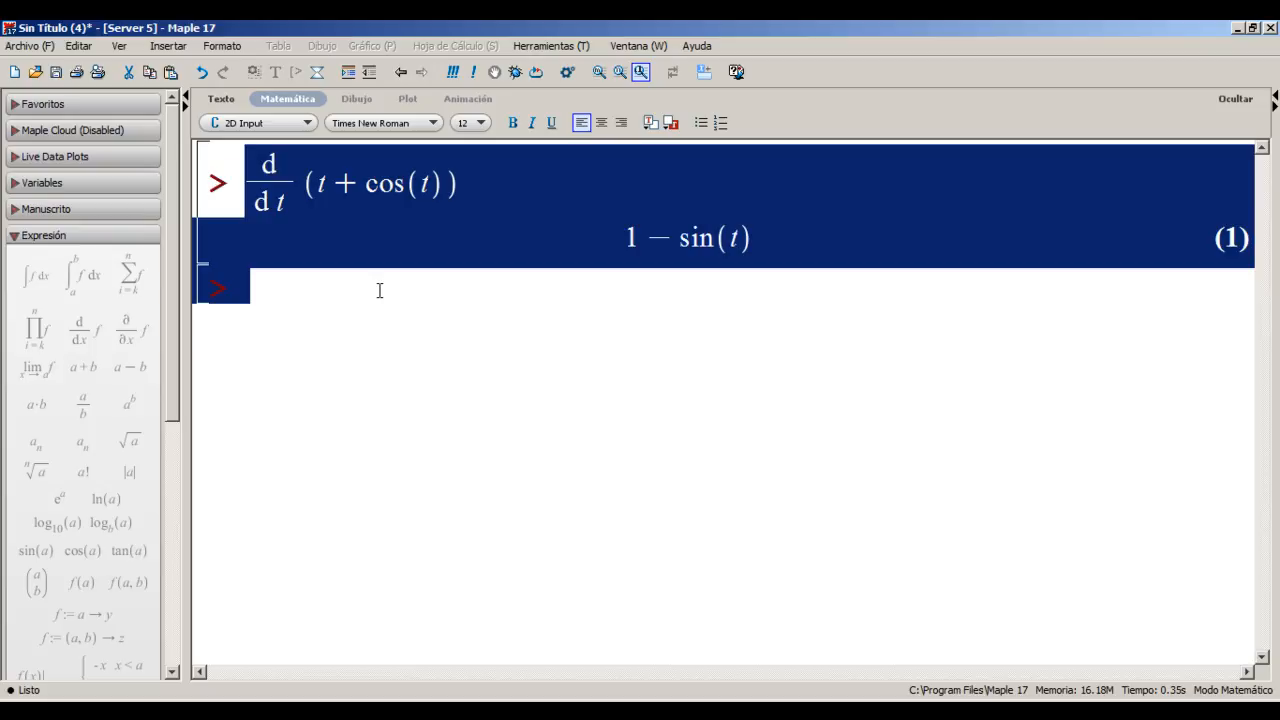
key(Delete)
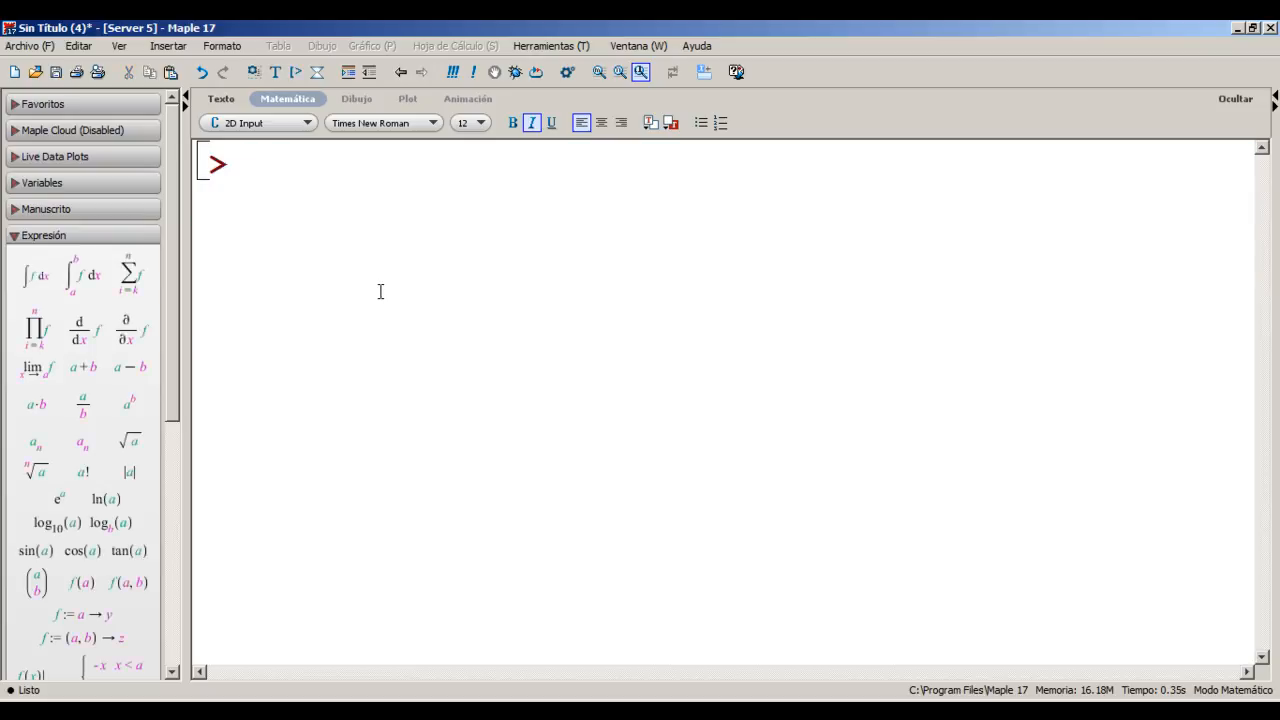
text(diff()
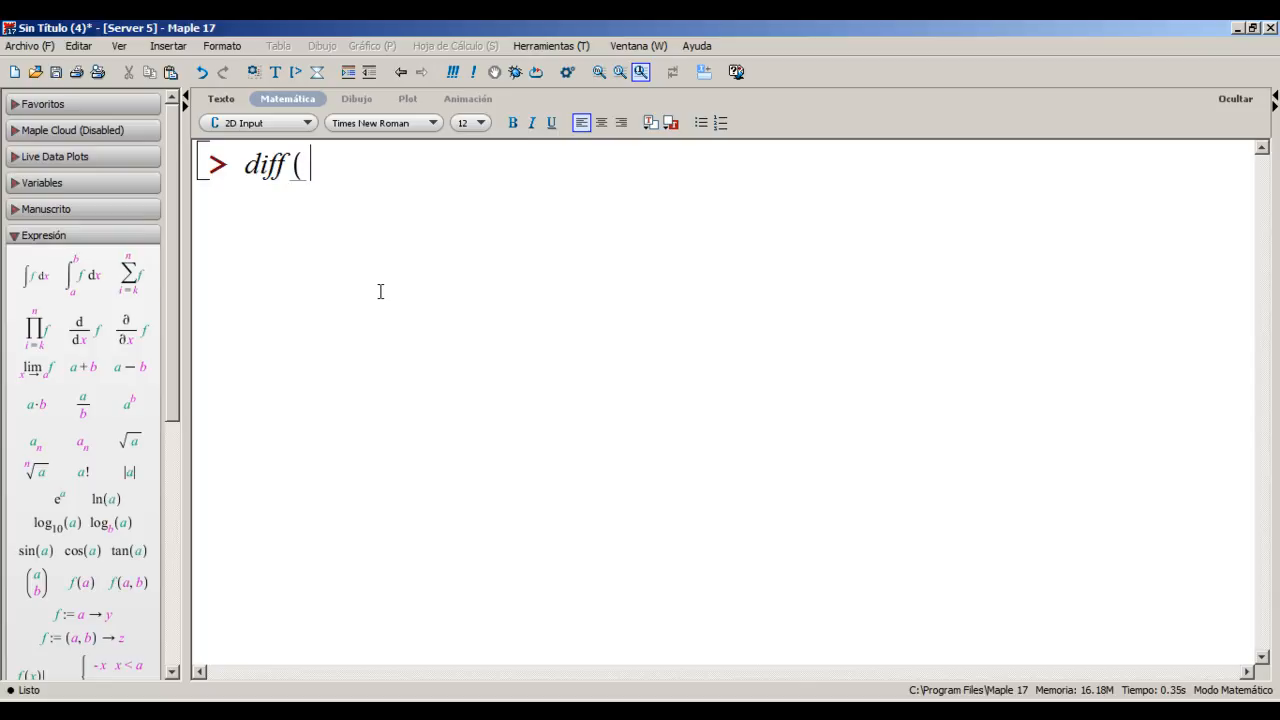
text(x + 2, x))
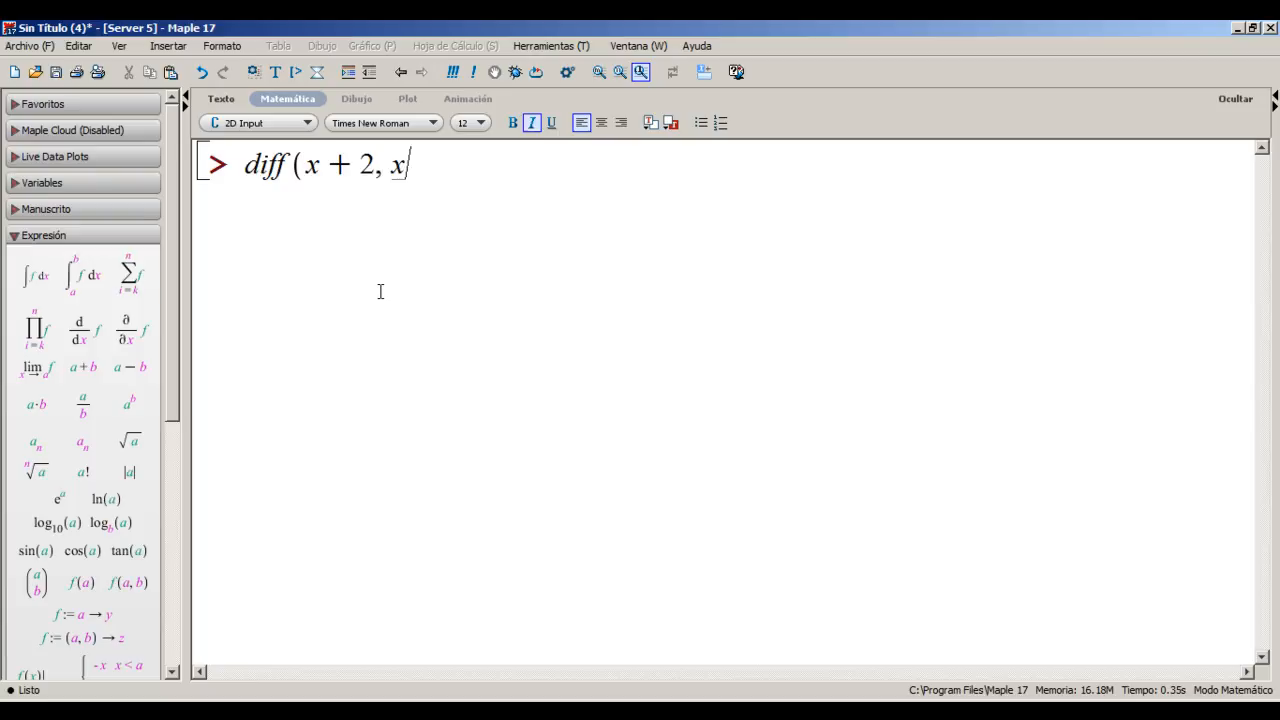
key(Left)
key(Left)
key(Left)
key(End)
key(Return)
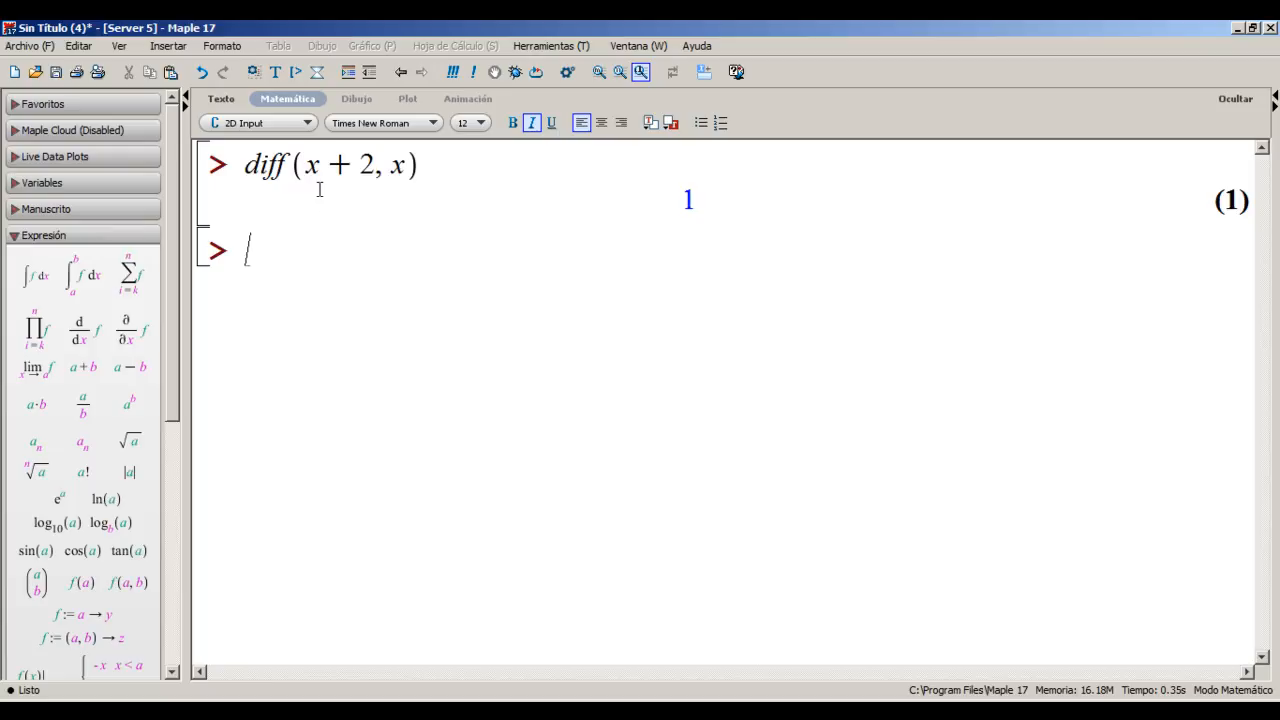
Raise x to the power 2 in the diff expression and reevaluate it
key(Up)
text(^2)
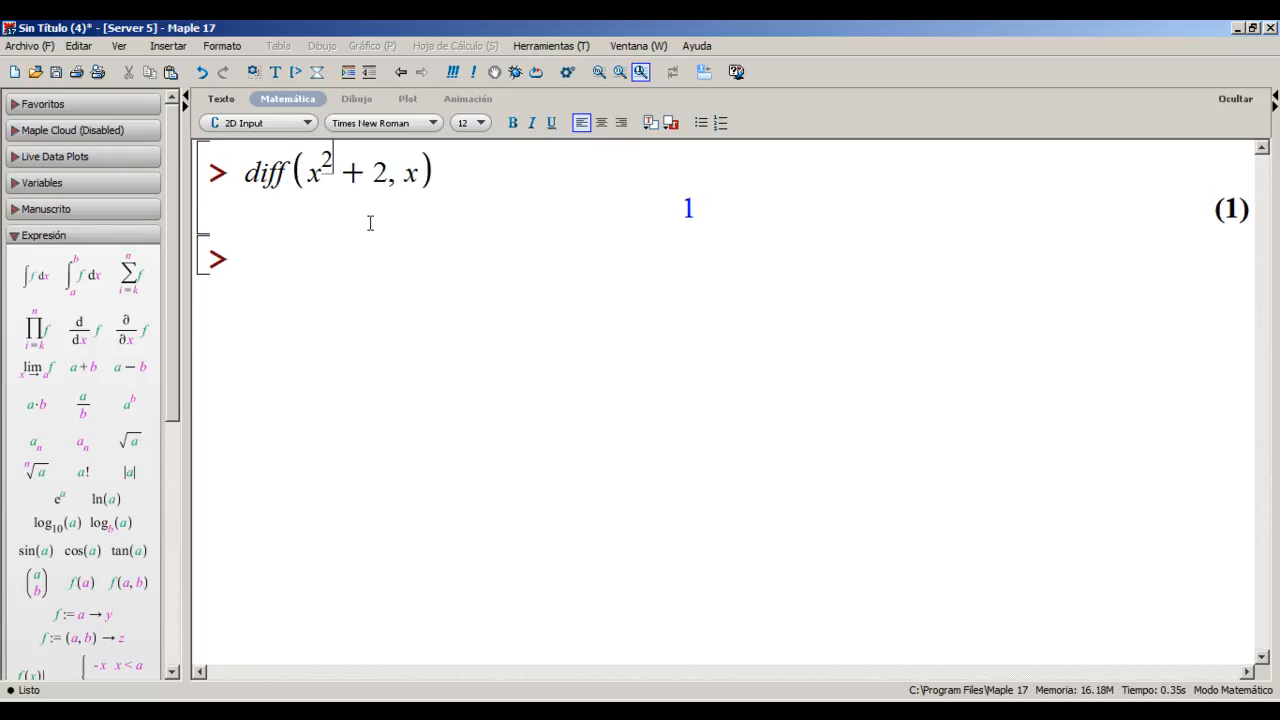
key(Return)
Replace x with z in both the expression and the differentiation variable, and evaluate diff(z^2 + 2, z)
key(Left)
key(BackSpace)
text(z)
key(End)
key(Left)
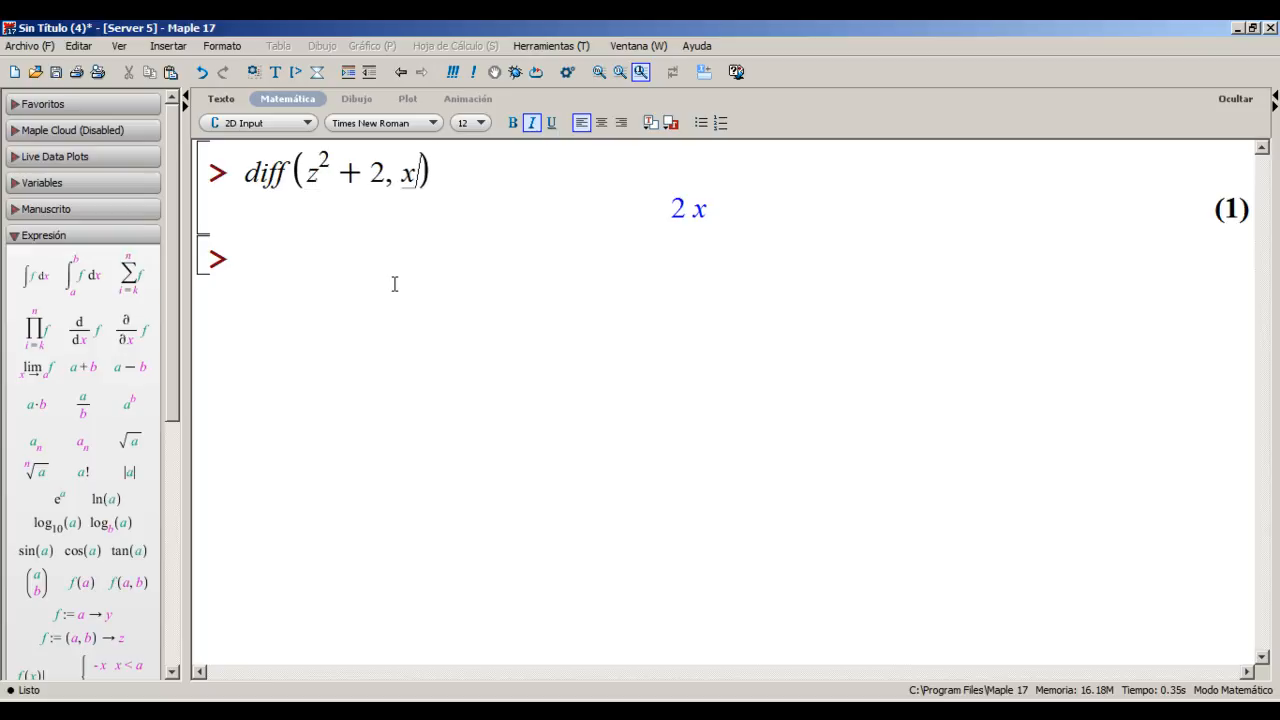
key(BackSpace)
text(z)
key(Return)
Set the differentiation variable of the z^2 + 2 expression to x and reevaluate
click(417, 172)
key(BackSpace)
text(x)
key(Return)
Delete the diff expression along with its output, leaving an empty worksheet
click(406, 186)
key(BackSpace)
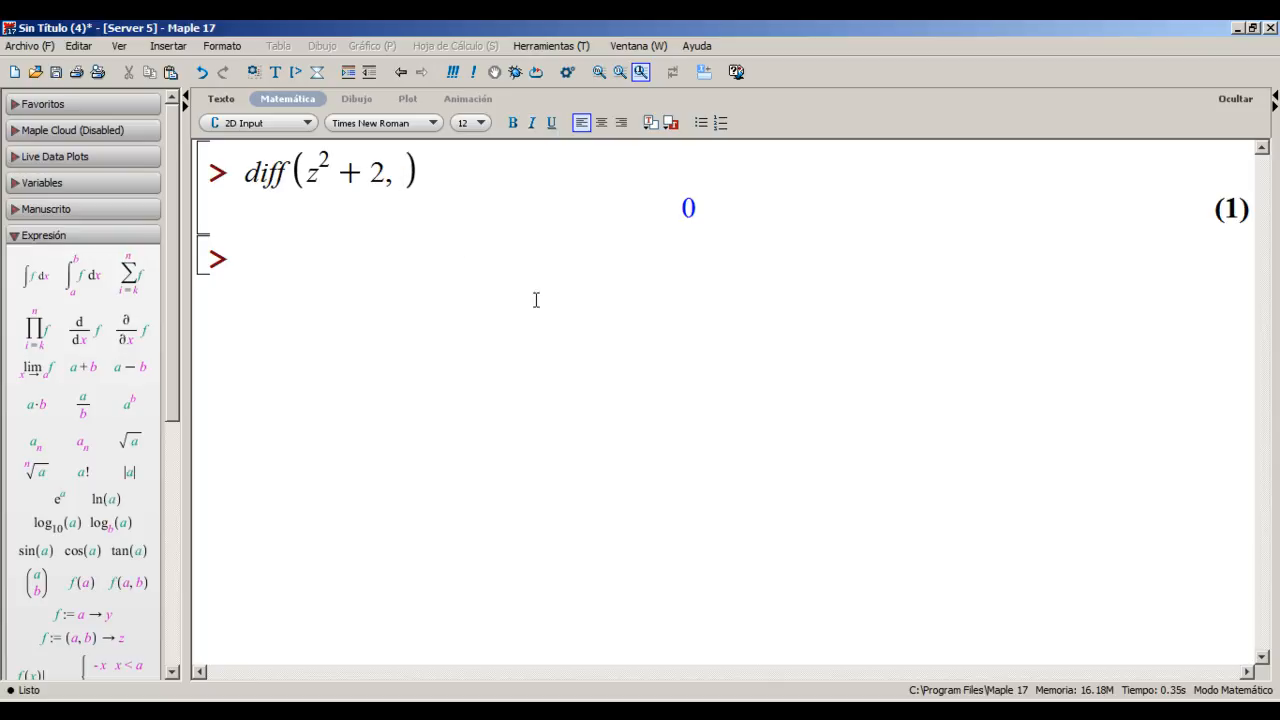
key(End)
key(shift+Home)
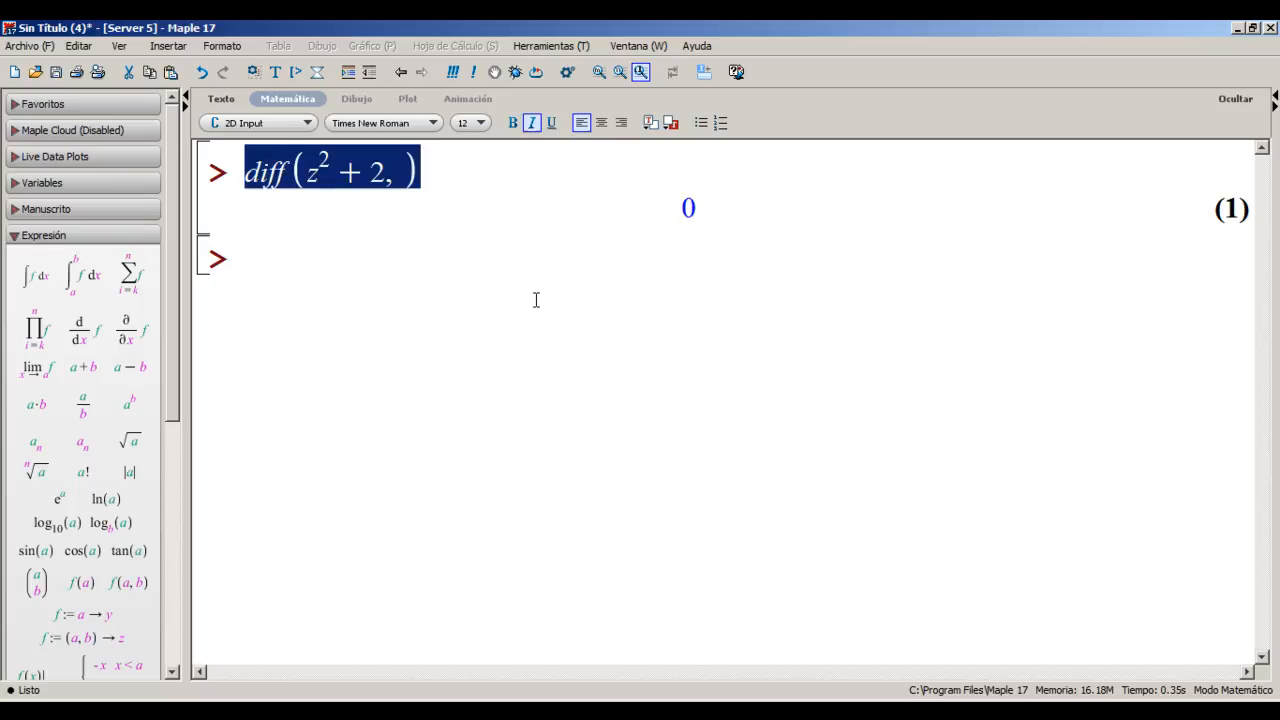
key(BackSpace)
key(Down)
key(ctrl+a)
key(Delete)
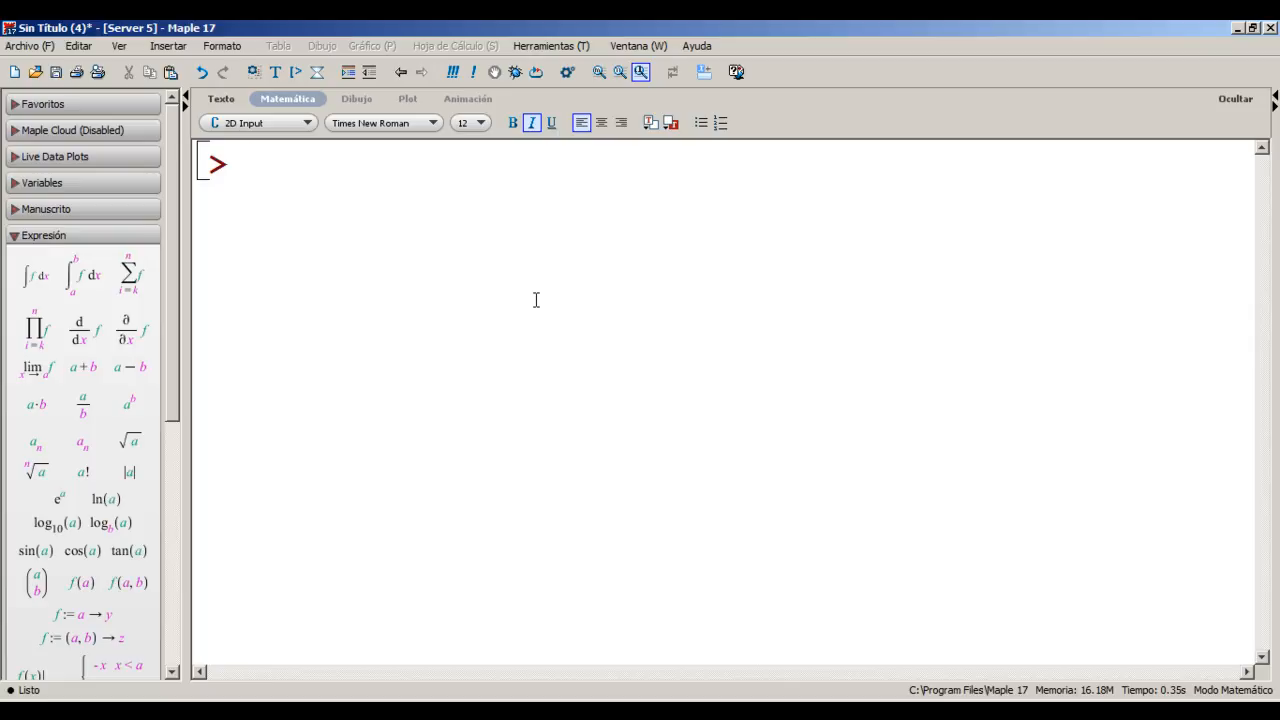
text(f()
key(BackSpace)
text(:= (x))
text(-)
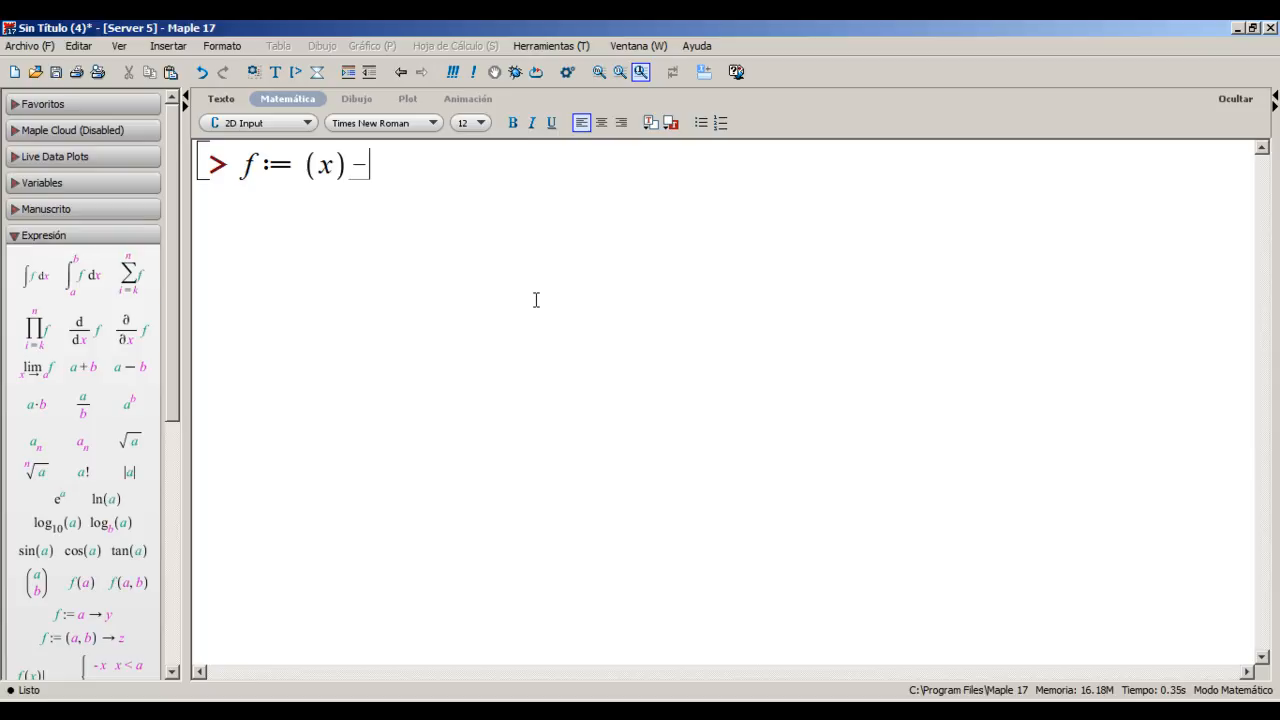
text(>)
key(shift+Home)
key(BackSpace)
Insert the single-variable function definition template, naming the function f and setting its argument to x
scroll(149, 479, down, 2)
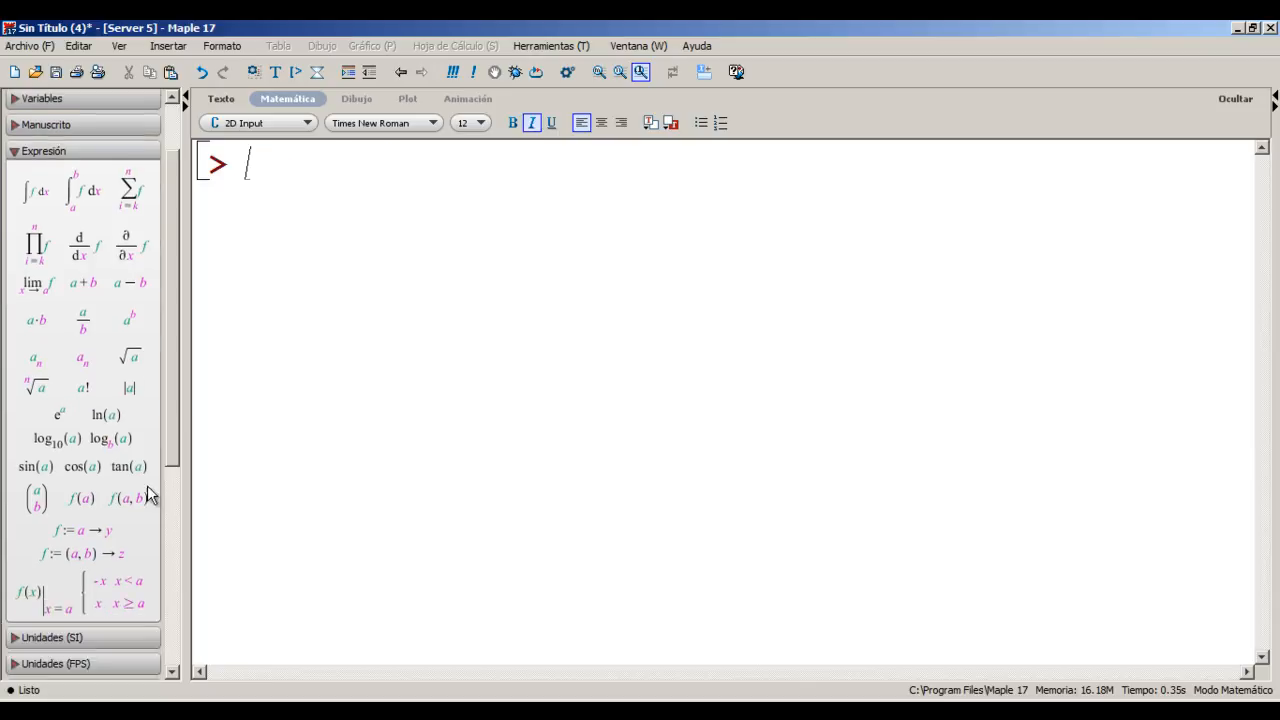
click(87, 541)
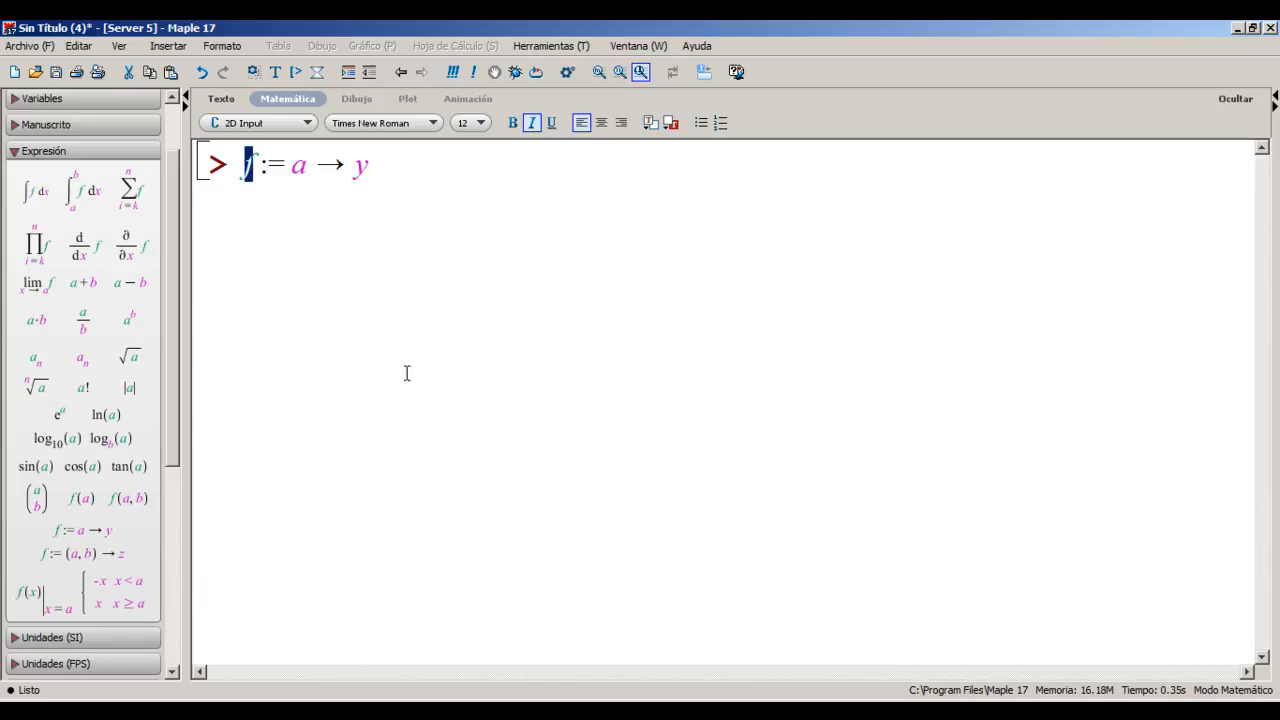
text(f)
key(Tab)
key(Tab)
key(Left)
key(Left)
key(Left)
key(Left)
key(Right)
key(Right)
key(BackSpace)
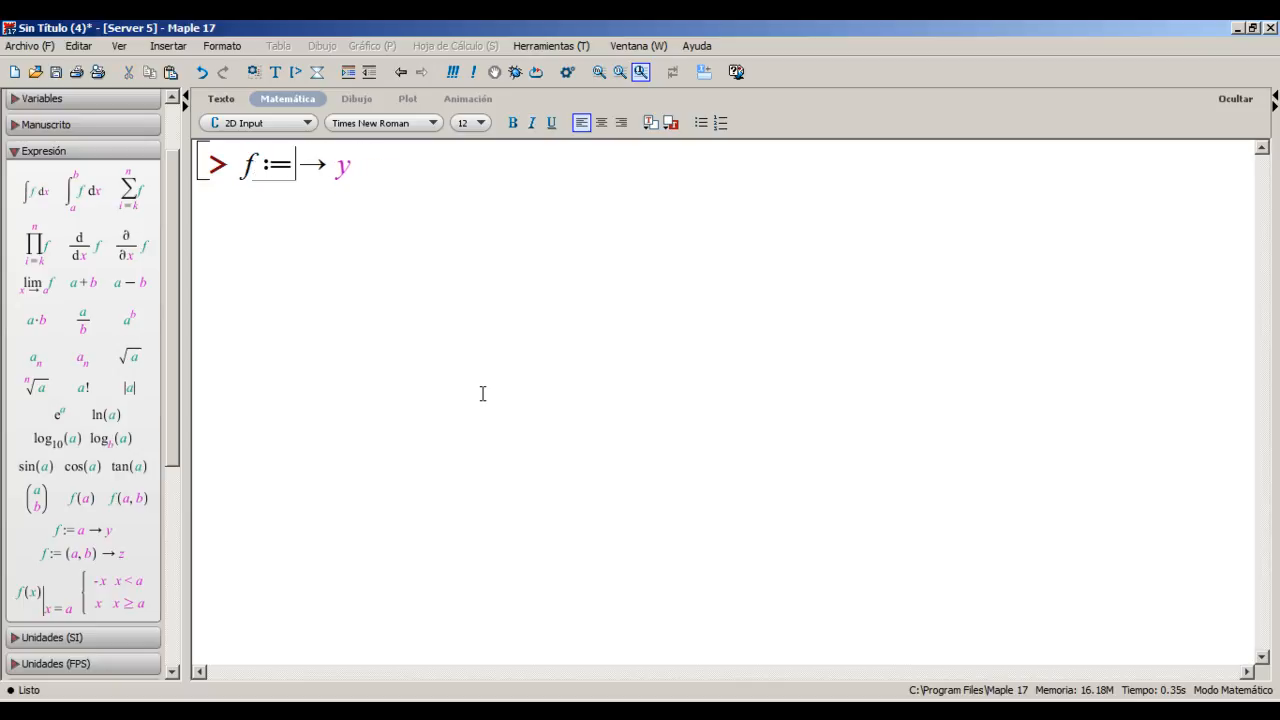
text(x)
Set the body of function f to x^2 + 2*x + 1 and execute the definition
key(Left)
key(Right)
key(Right)
key(Right)
key(BackSpace)
text(x^2)
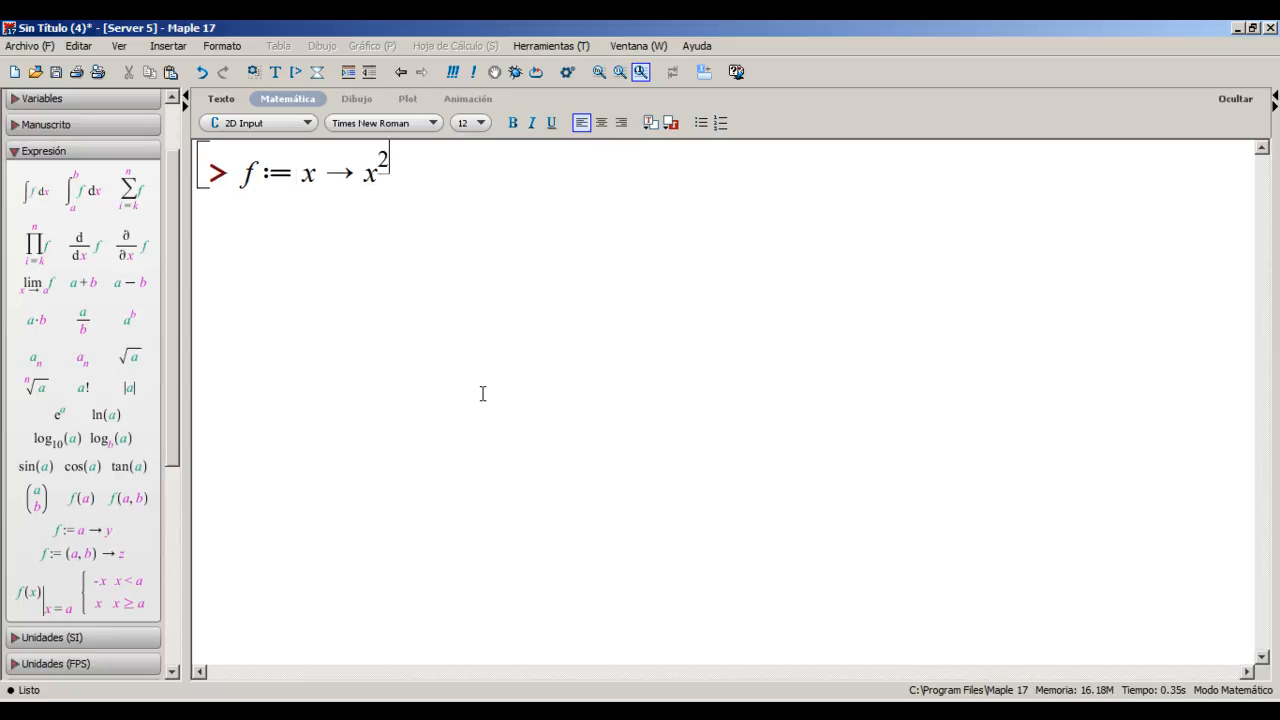
key(Right)
text(+2*x+)
text(1)
key(Return)
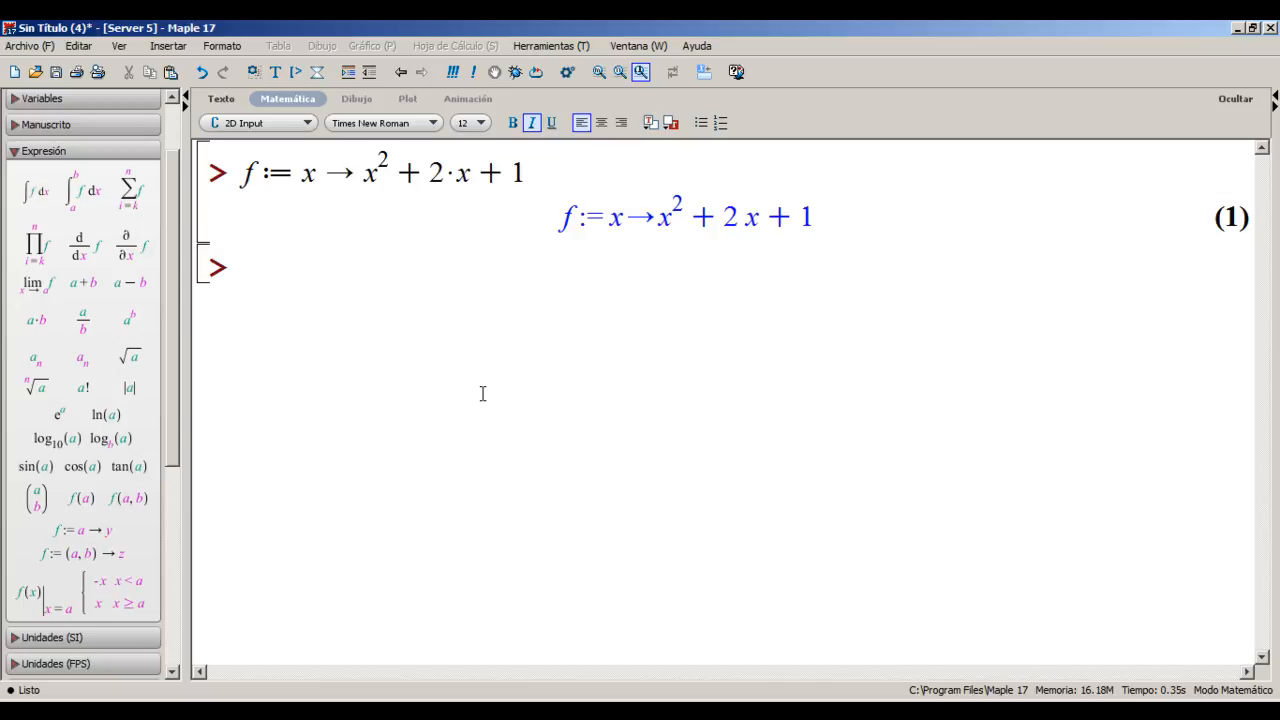
Compute the derivative of the function f with the D operator as D(f)
text(D(f))
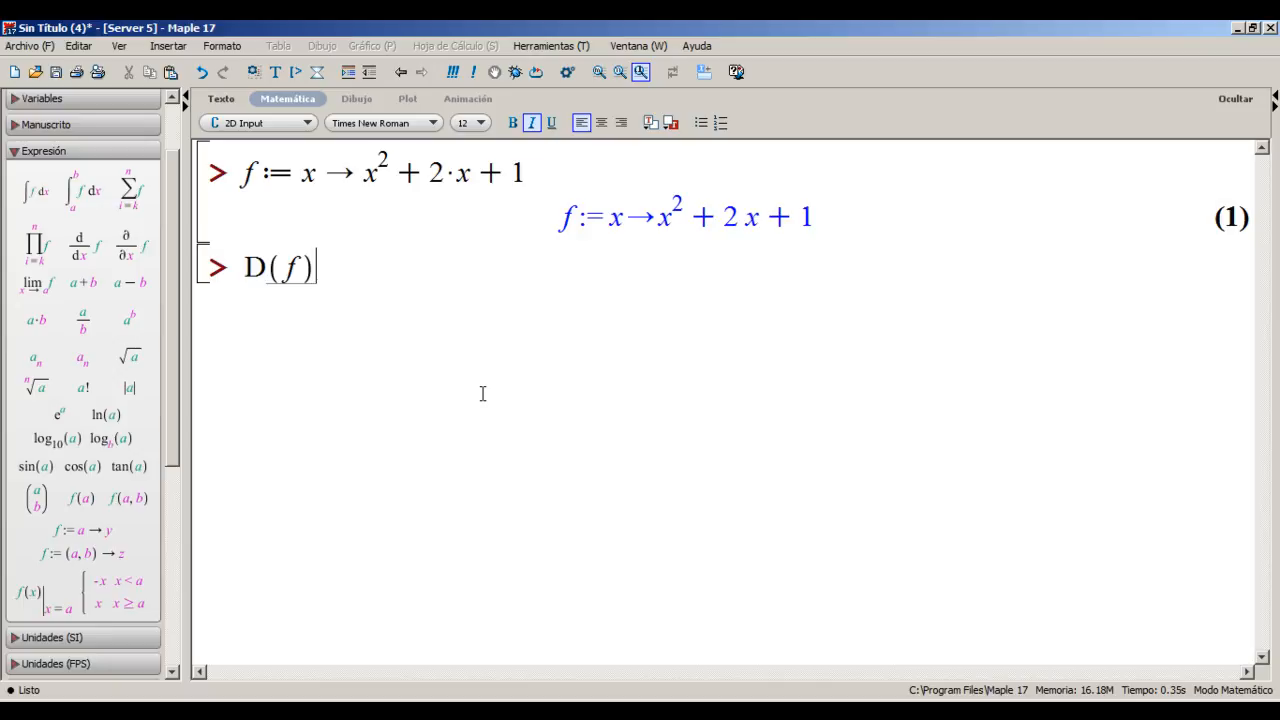
key(Return)
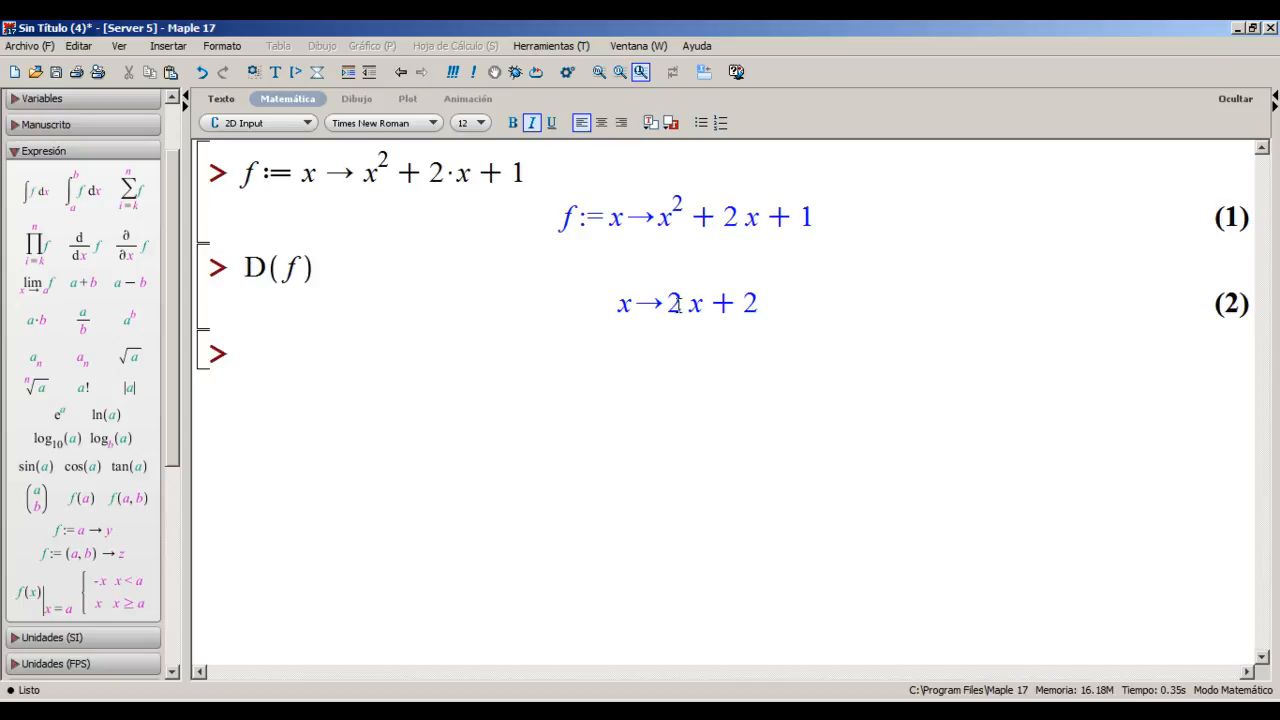
drag(667, 300, 770, 315)
click(770, 315)
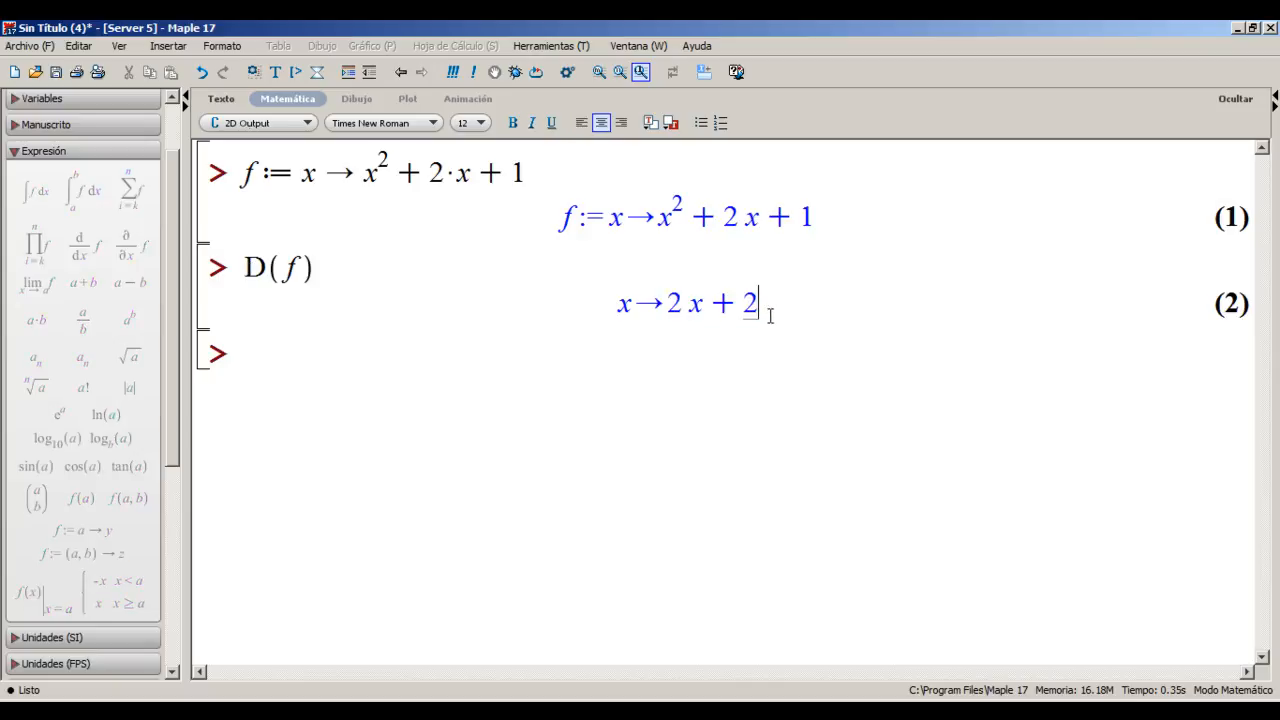
click(355, 360)
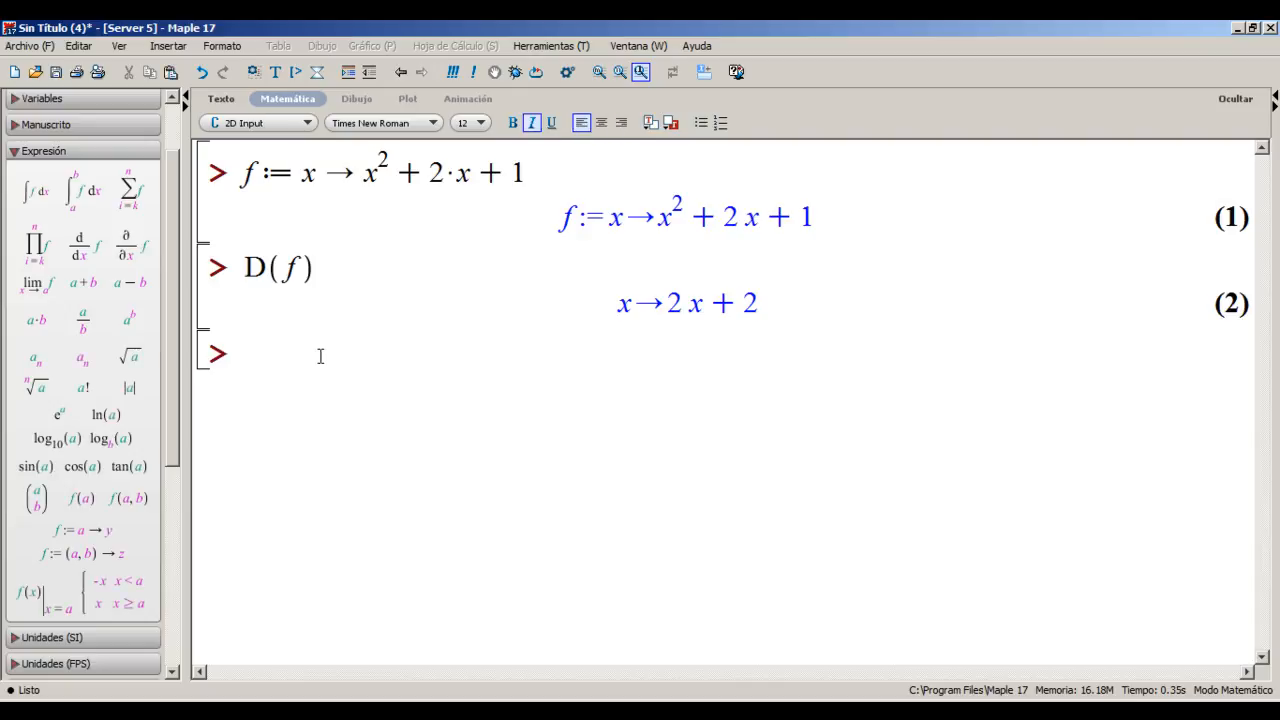
Delete the D(f) calculation and its output, keeping the definition of f
drag(270, 347, 252, 275)
click(328, 375)
key(shift+Up)
key(shift+Up)
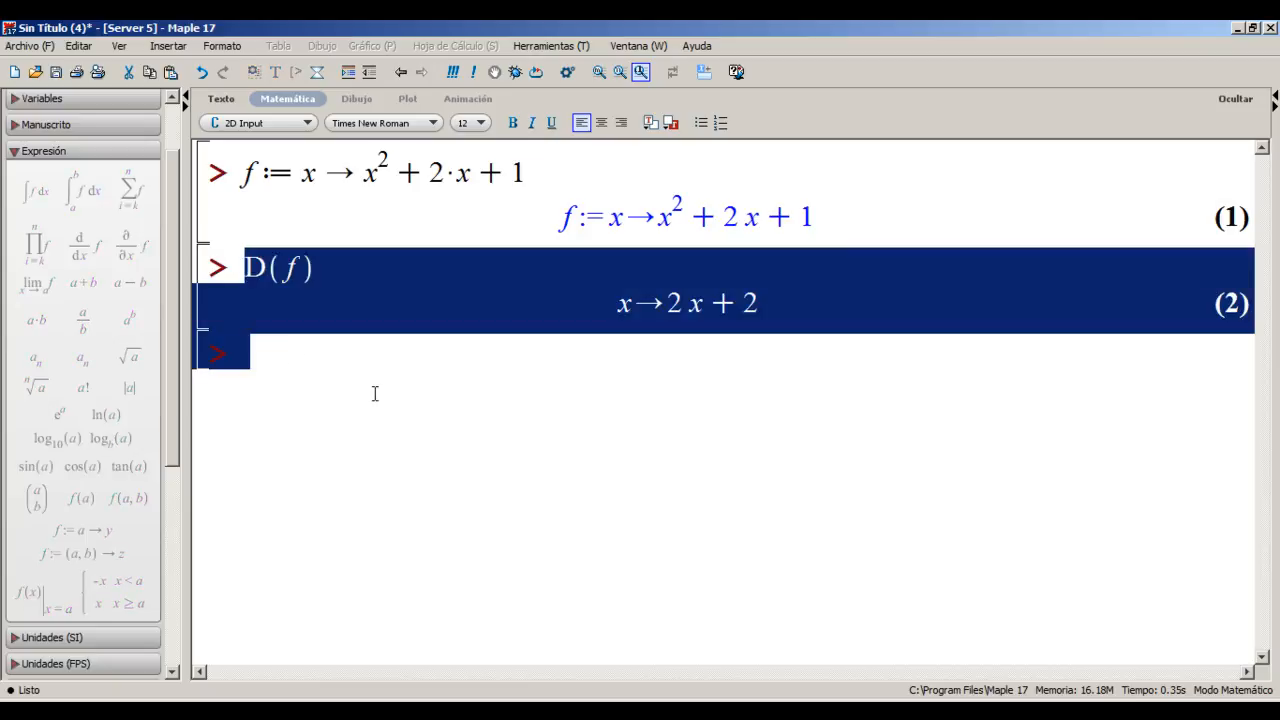
key(Delete)
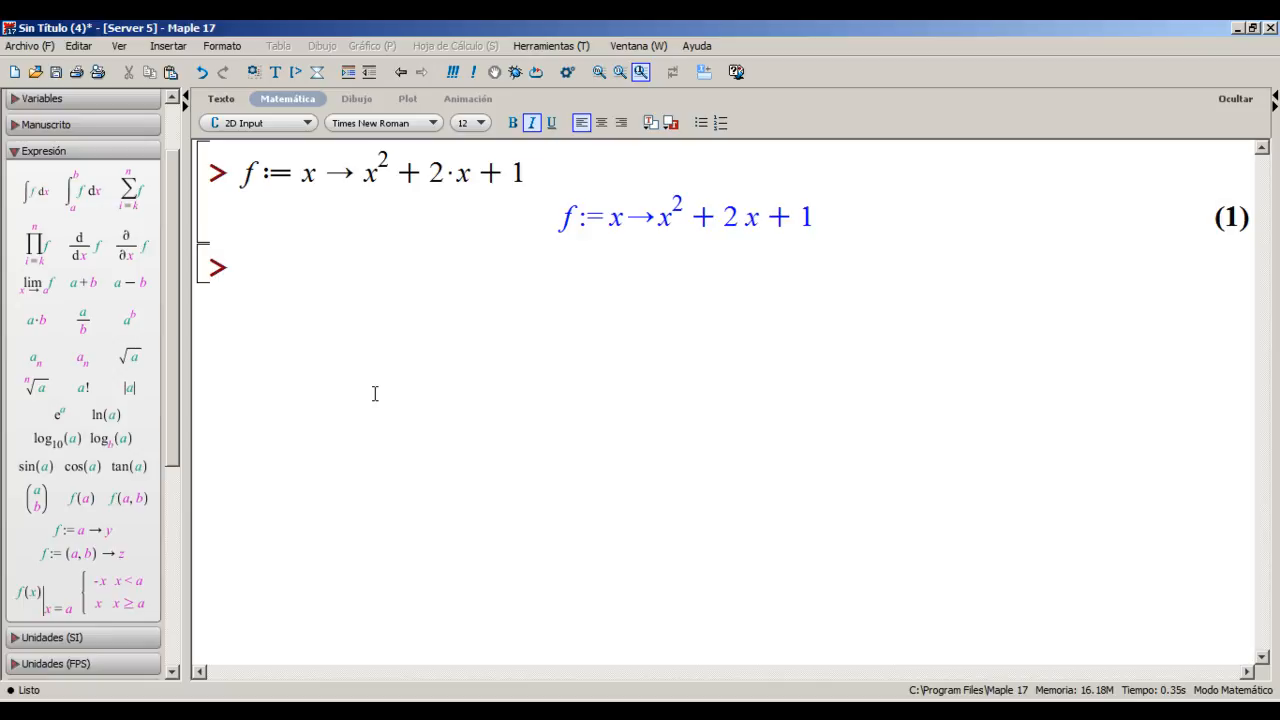
Assign the derivative of f to the name df with df := D(f) and evaluate df(2)
text(D8)
key(BackSpace)
text(()
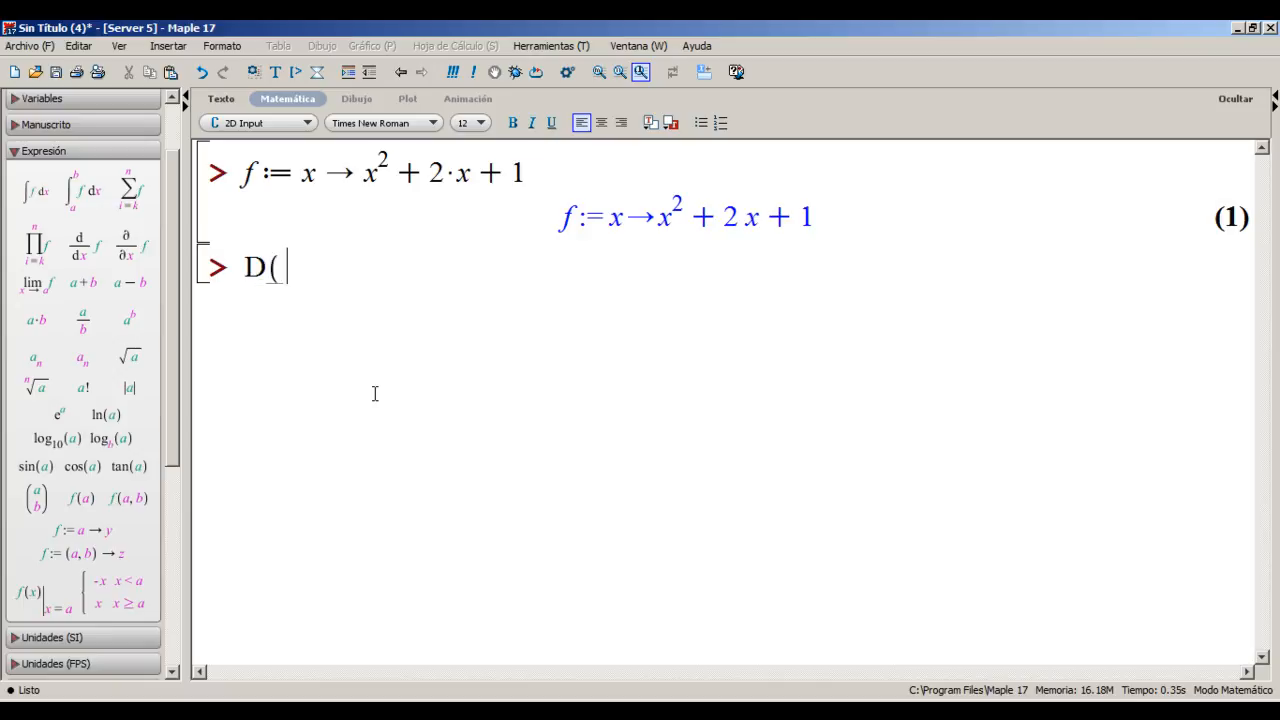
text(f))
key(Home)
text(df:=)
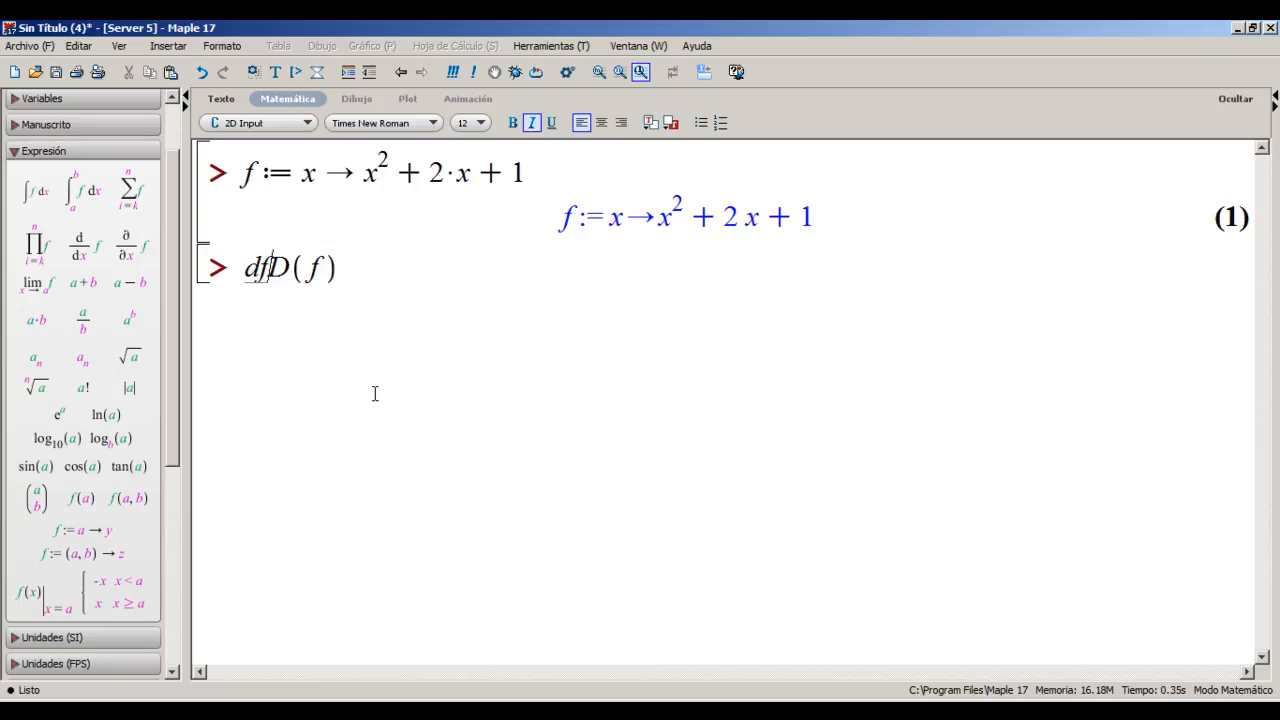
key(End)
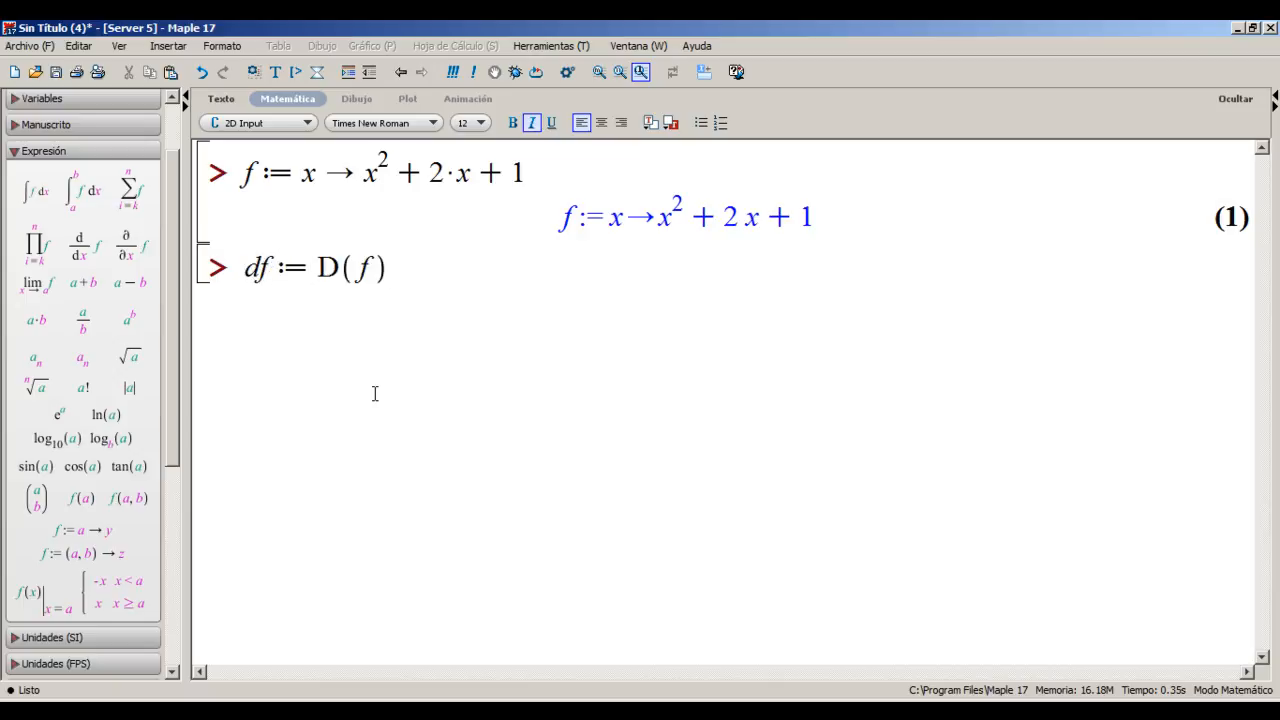
key(Return)
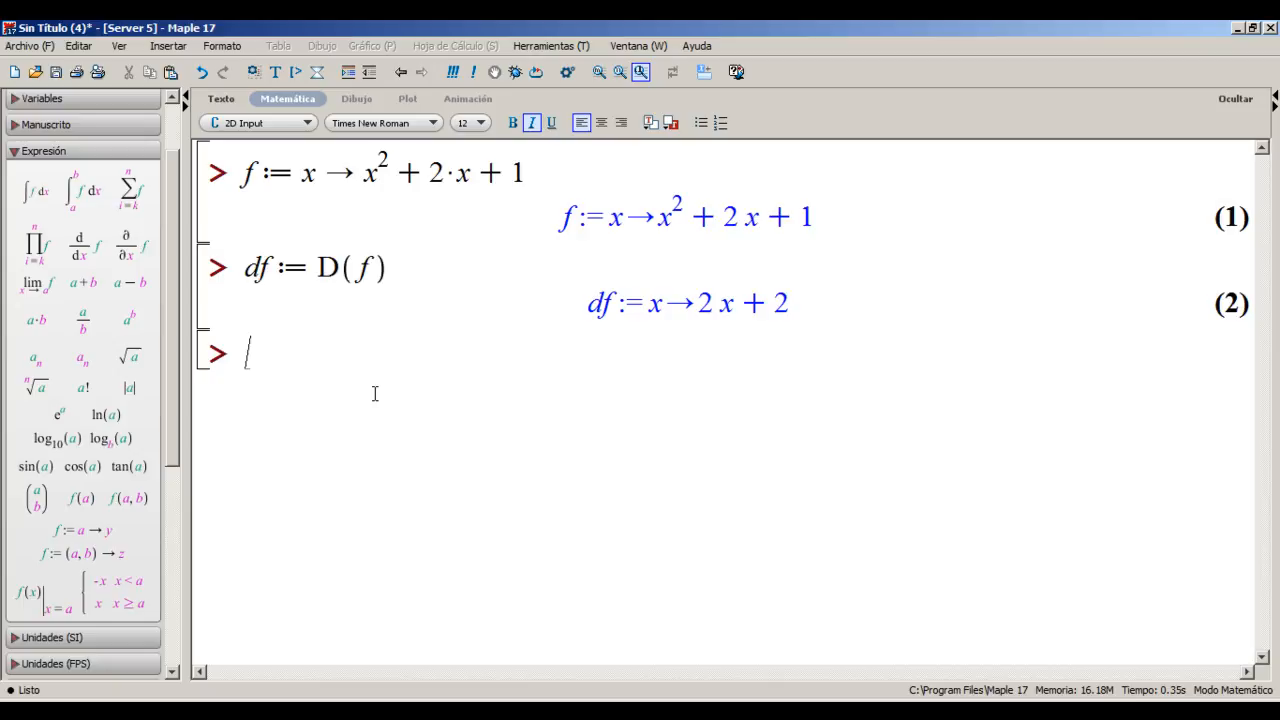
text(df(2))
key(Return)
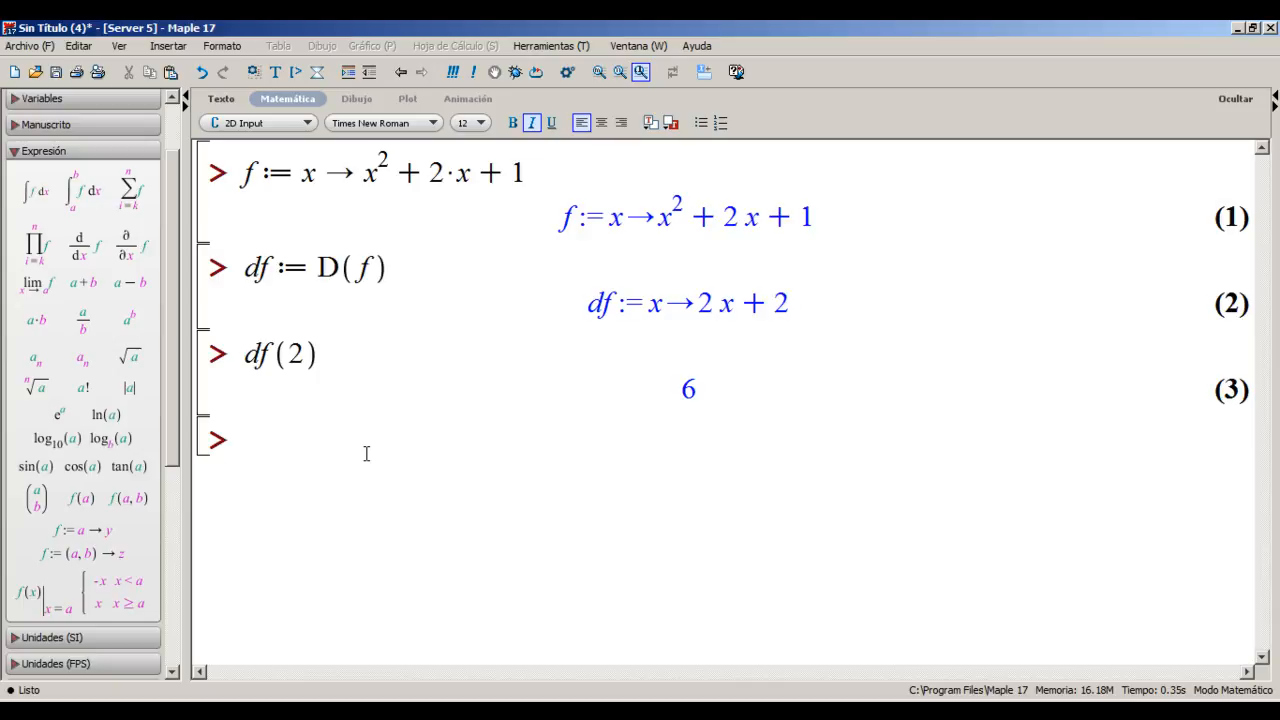
Clear the worksheet and compute the derivative of x^3 + exp(x) with respect to x using the diff command
key(ctrl+a)
key(Delete)
text(diff()
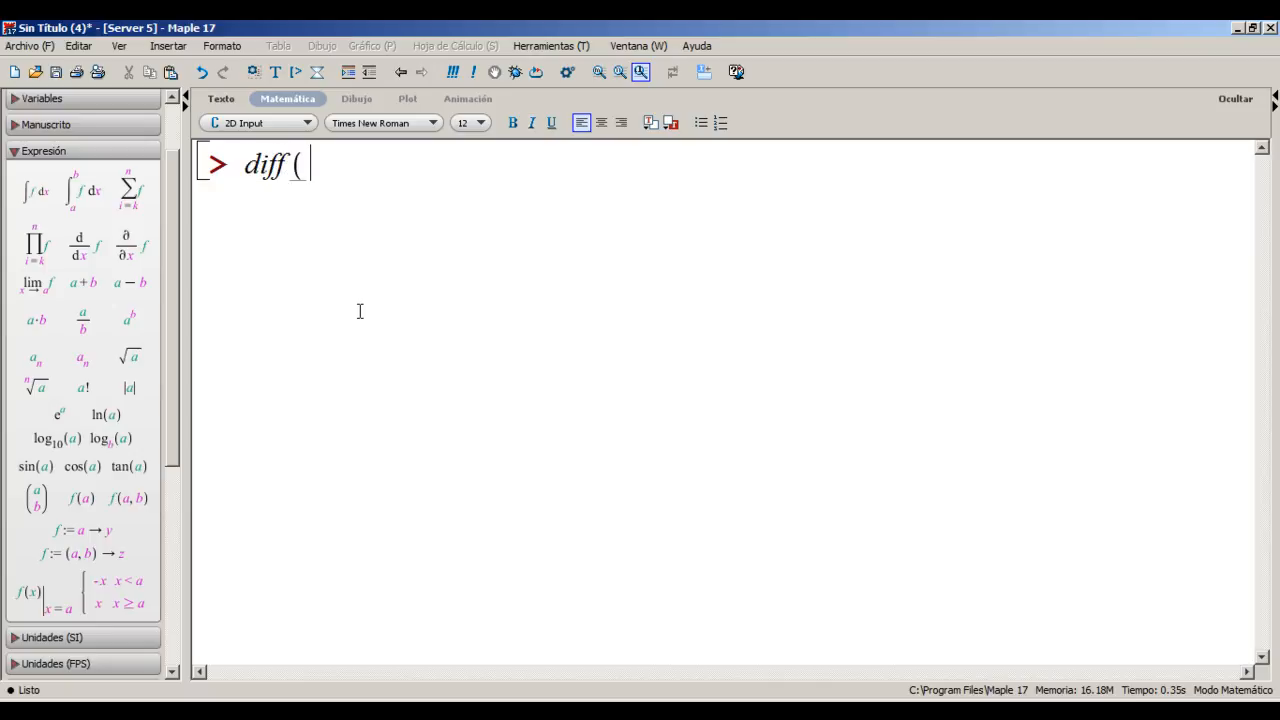
text(x^3)
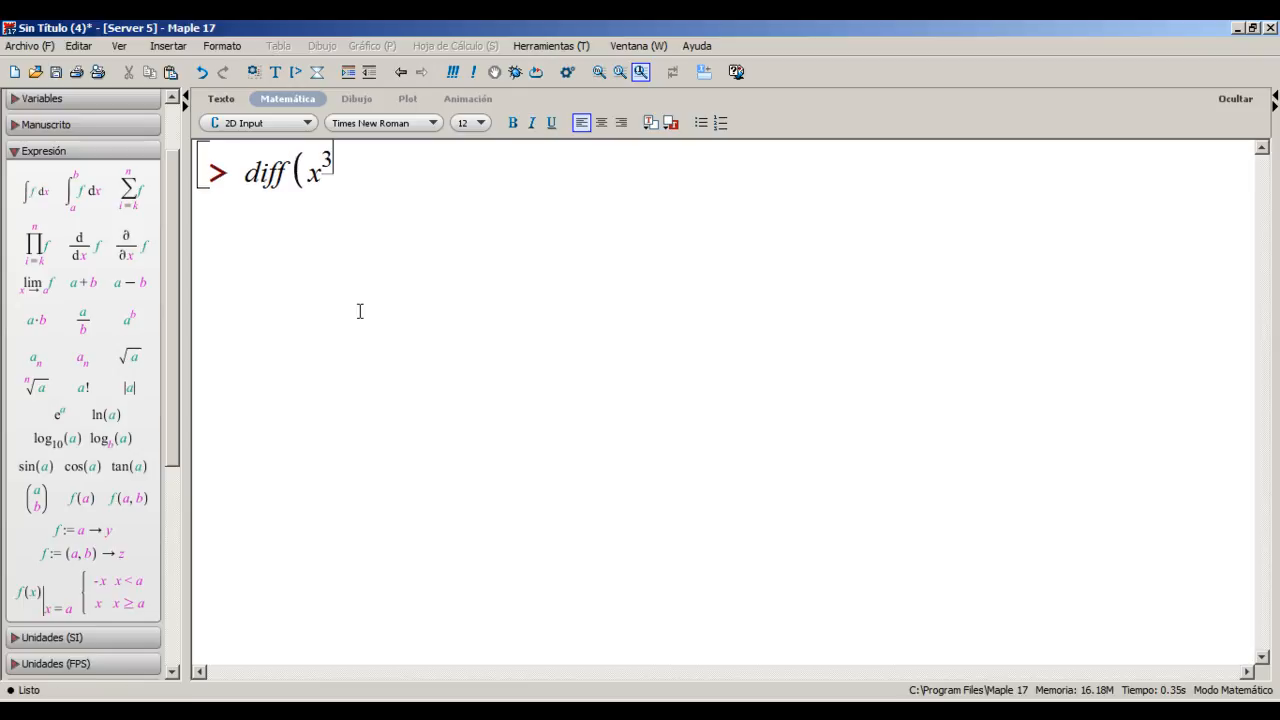
key(Right)
text(+exp))
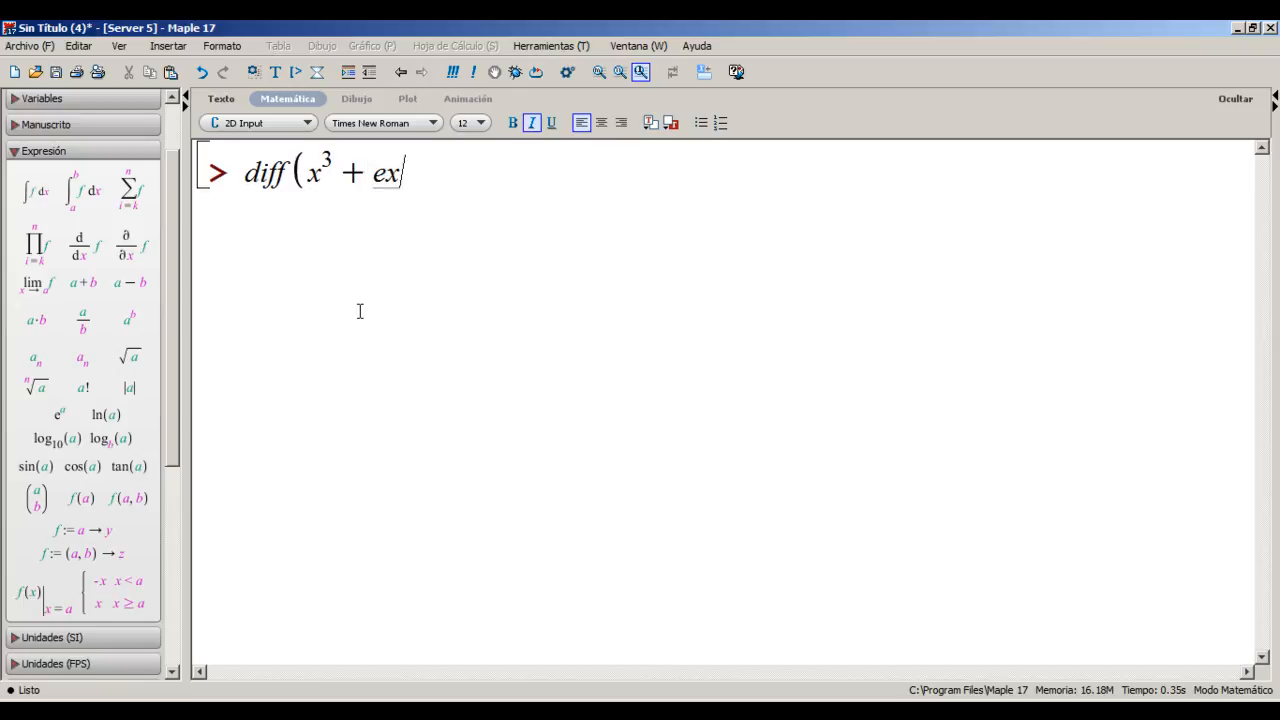
key(BackSpace)
text((x), x)
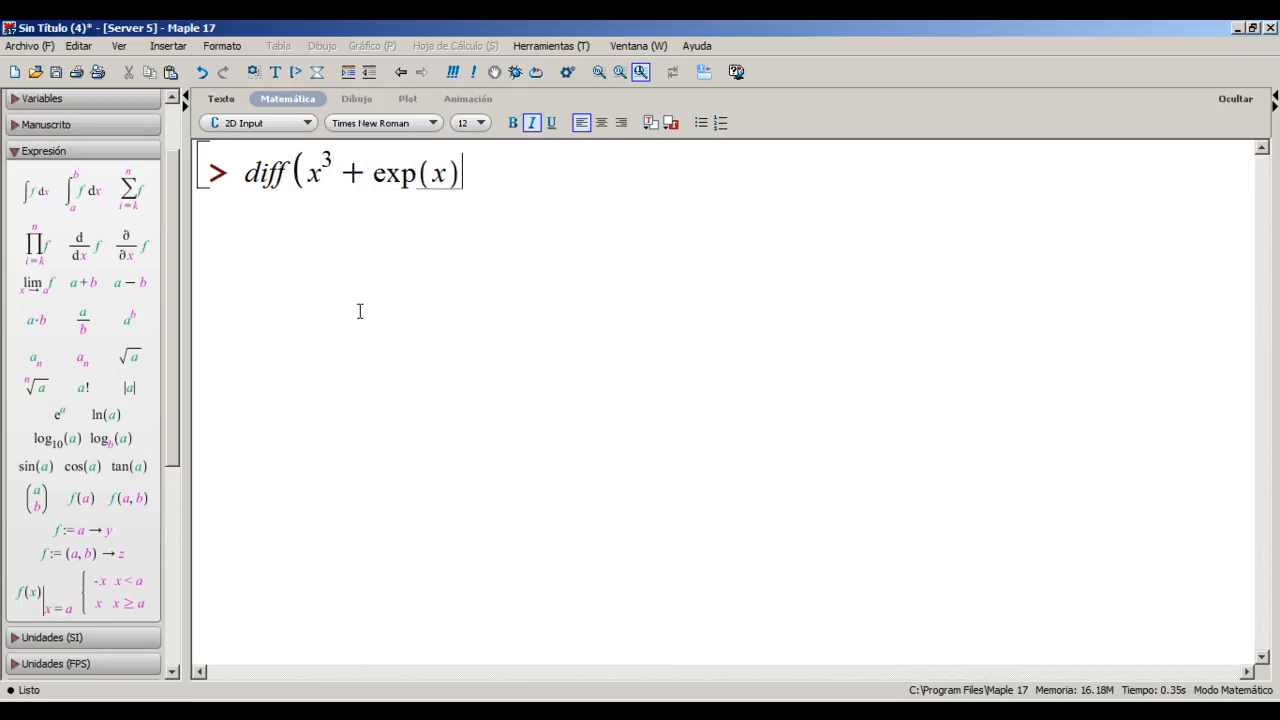
text())
key(Return)
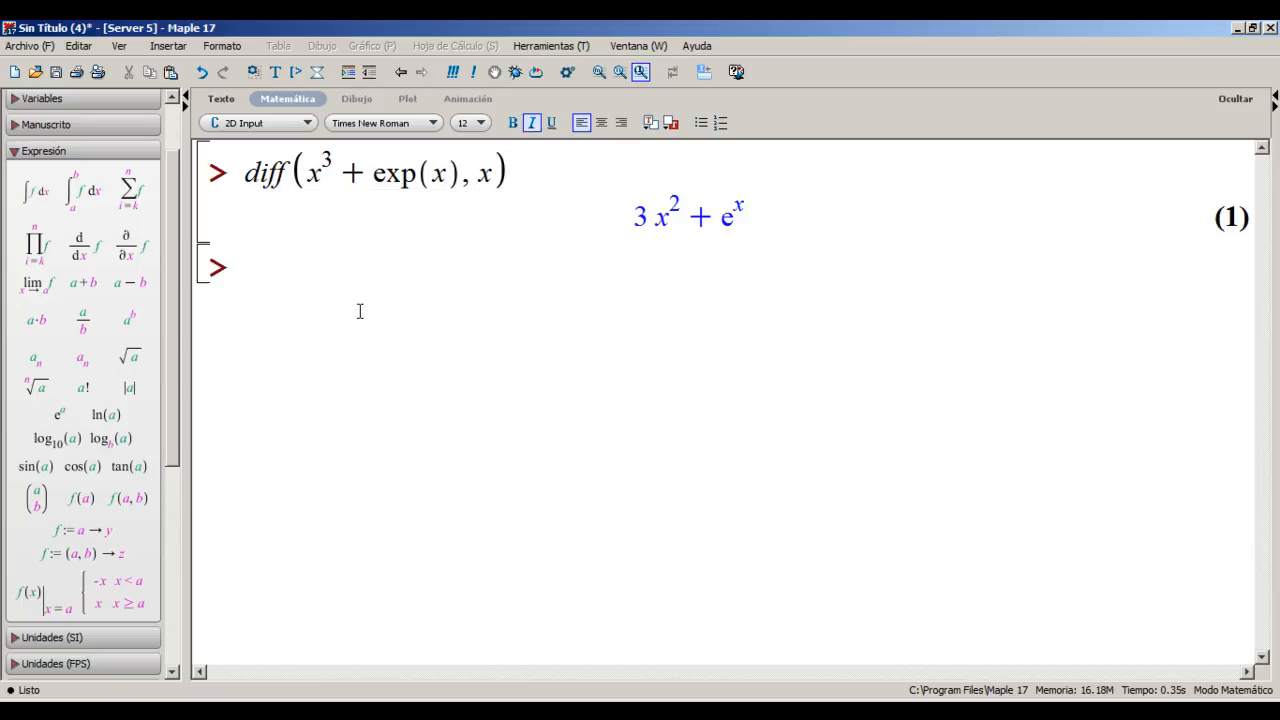
Evaluate the resulting derivative at x = 2 with eval(%, x = 2)
text(eval()
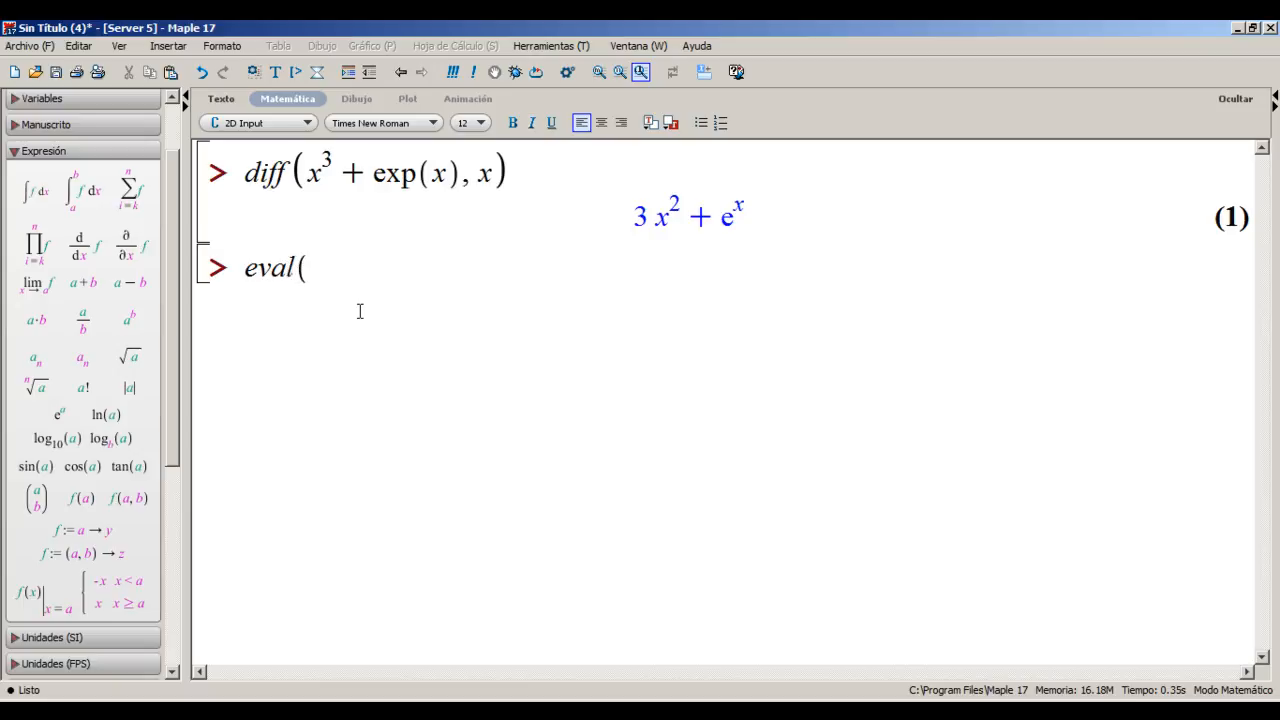
text(%, x = )
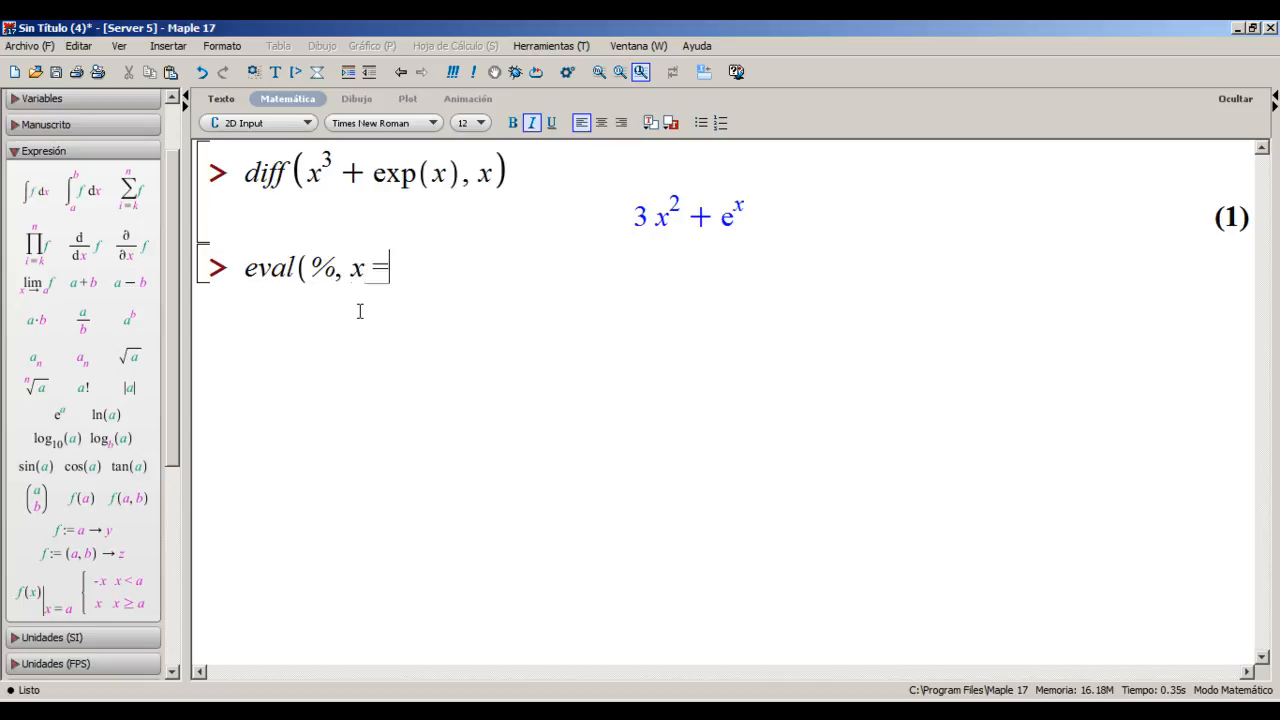
text(2))
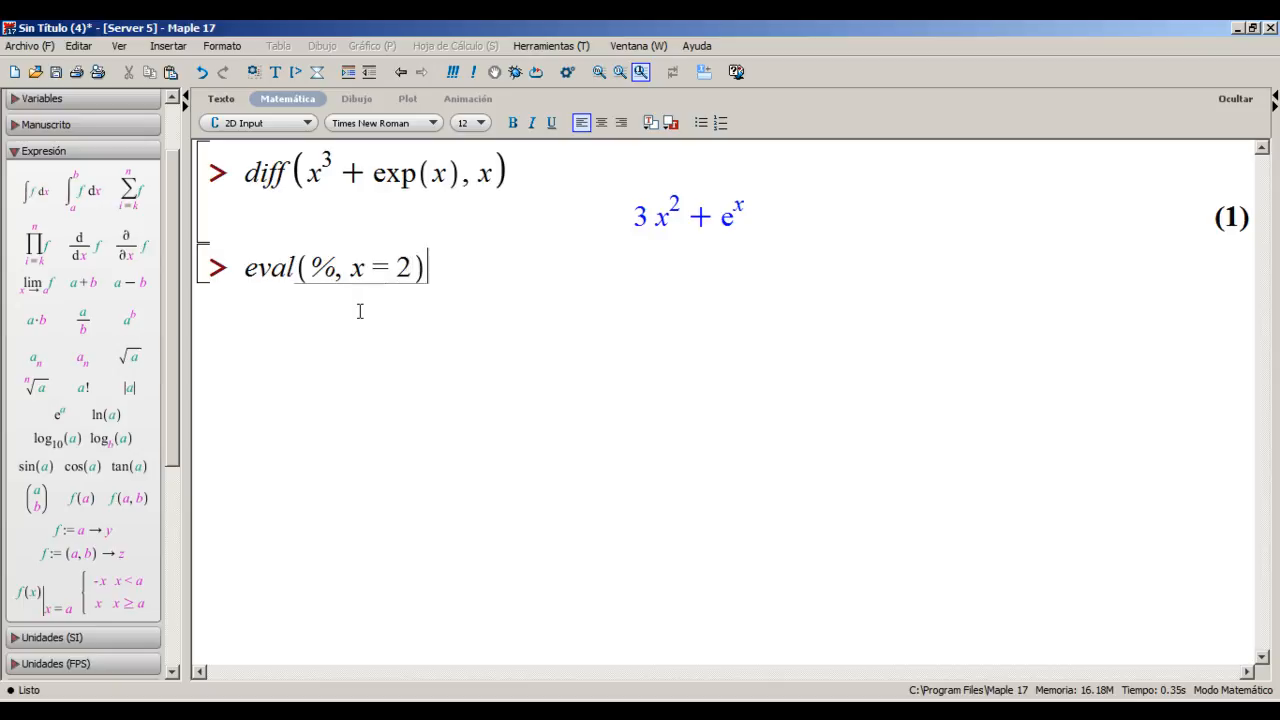
key(Return)
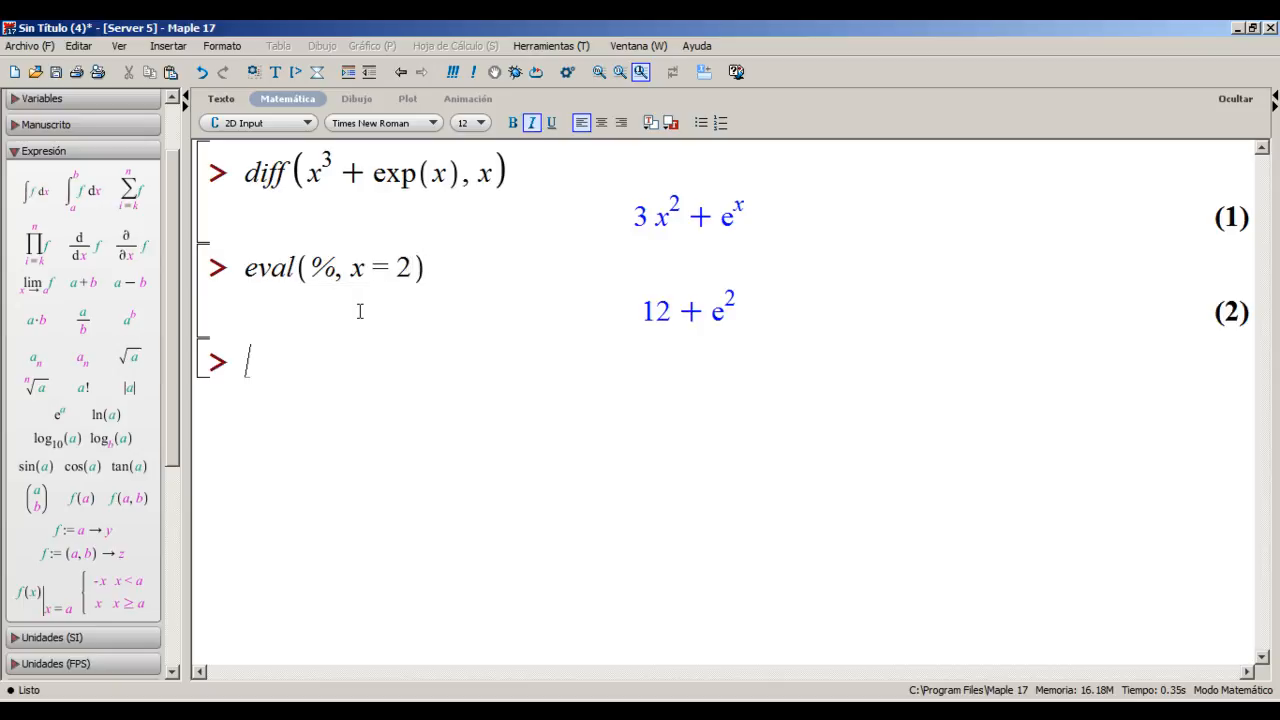
drag(641, 313, 705, 312)
click(737, 314)
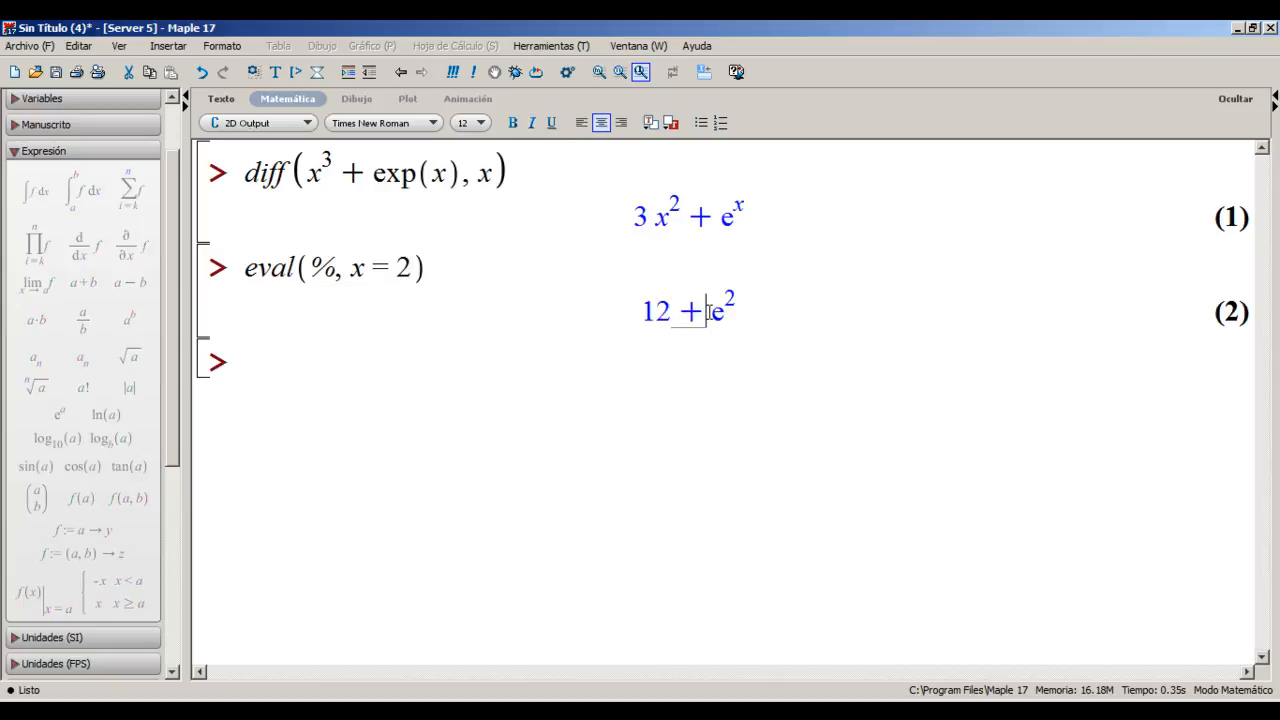
click(574, 358)
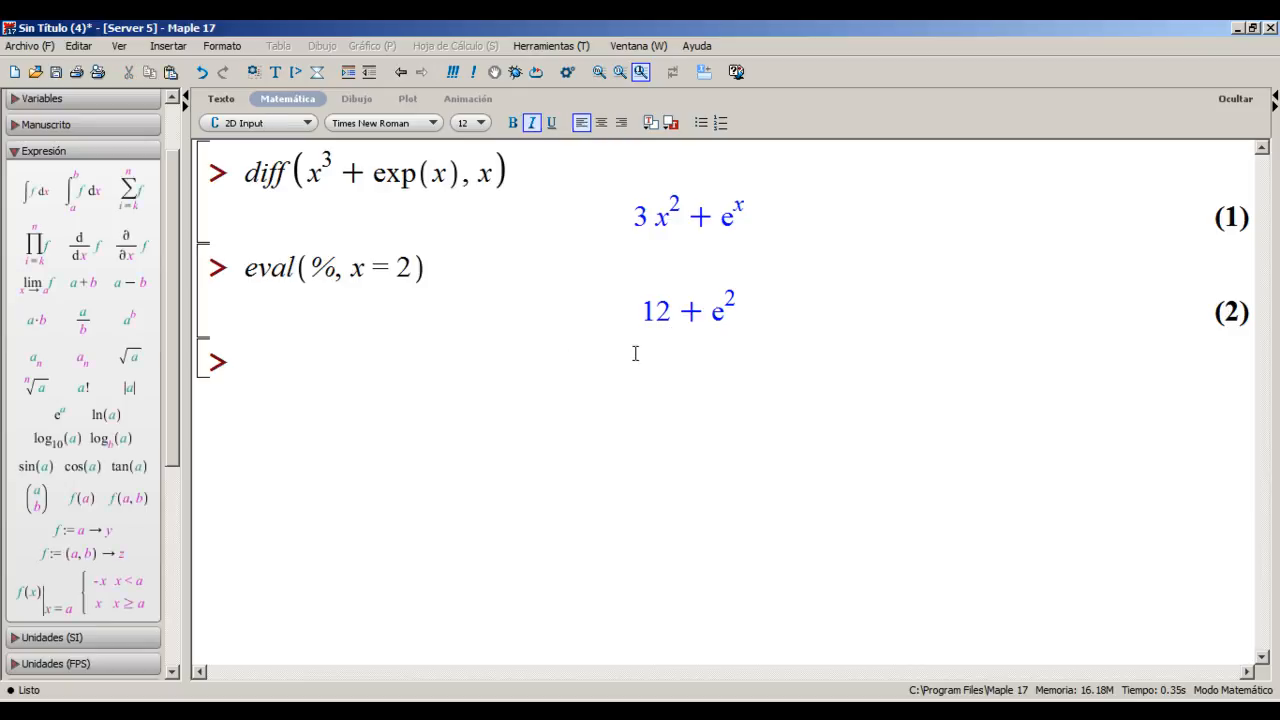
Convert the evaluated derivative to a decimal number with evalf(%)
drag(654, 311, 738, 311)
click(654, 311)
double_click(655, 311)
click(494, 394)
text(evalf)
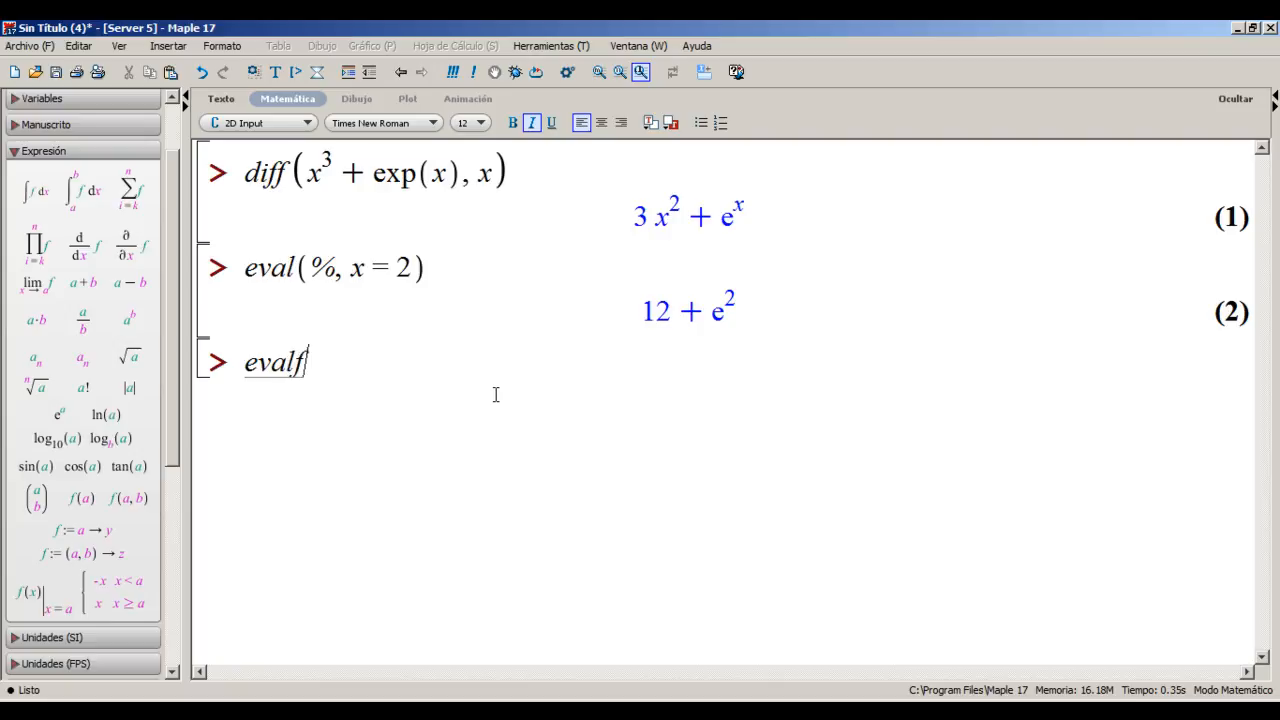
text((%))
key(Return)
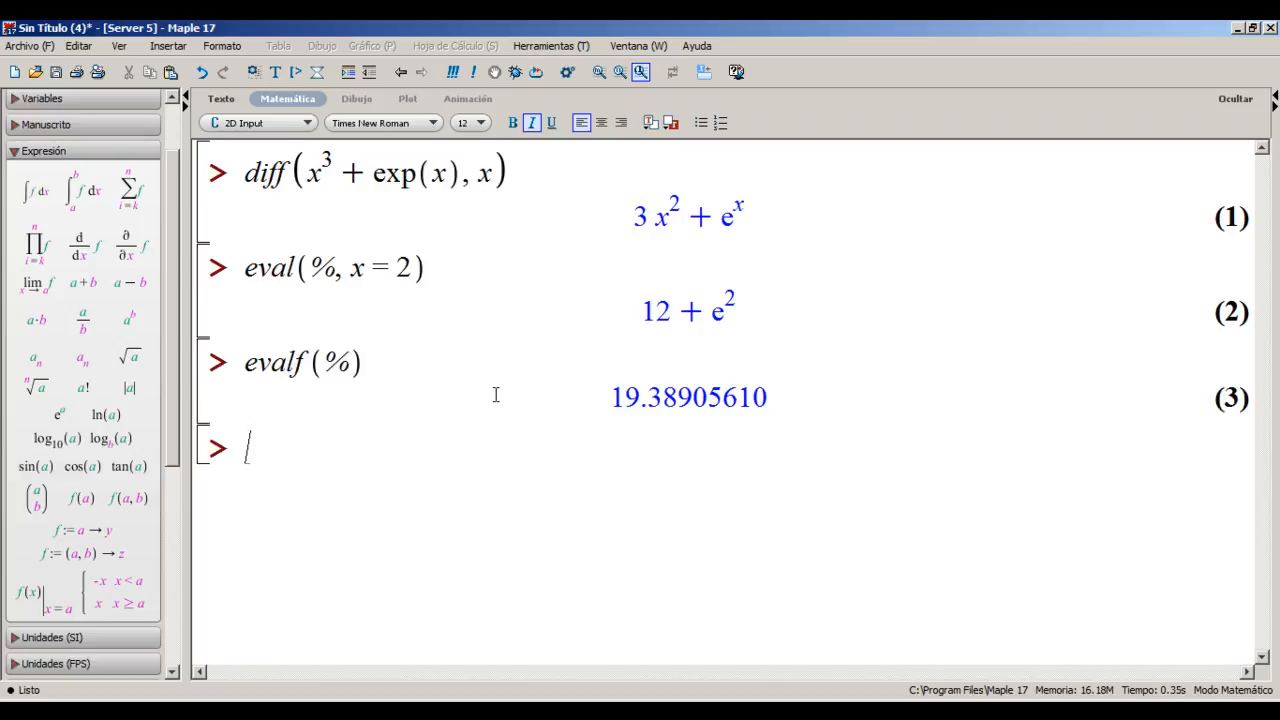
drag(610, 397, 736, 320)
click(642, 432)
Delete the eval and evalf calculations, and wrap the remaining diff command in eval to compute the derivative at x = 1
drag(300, 455, 257, 283)
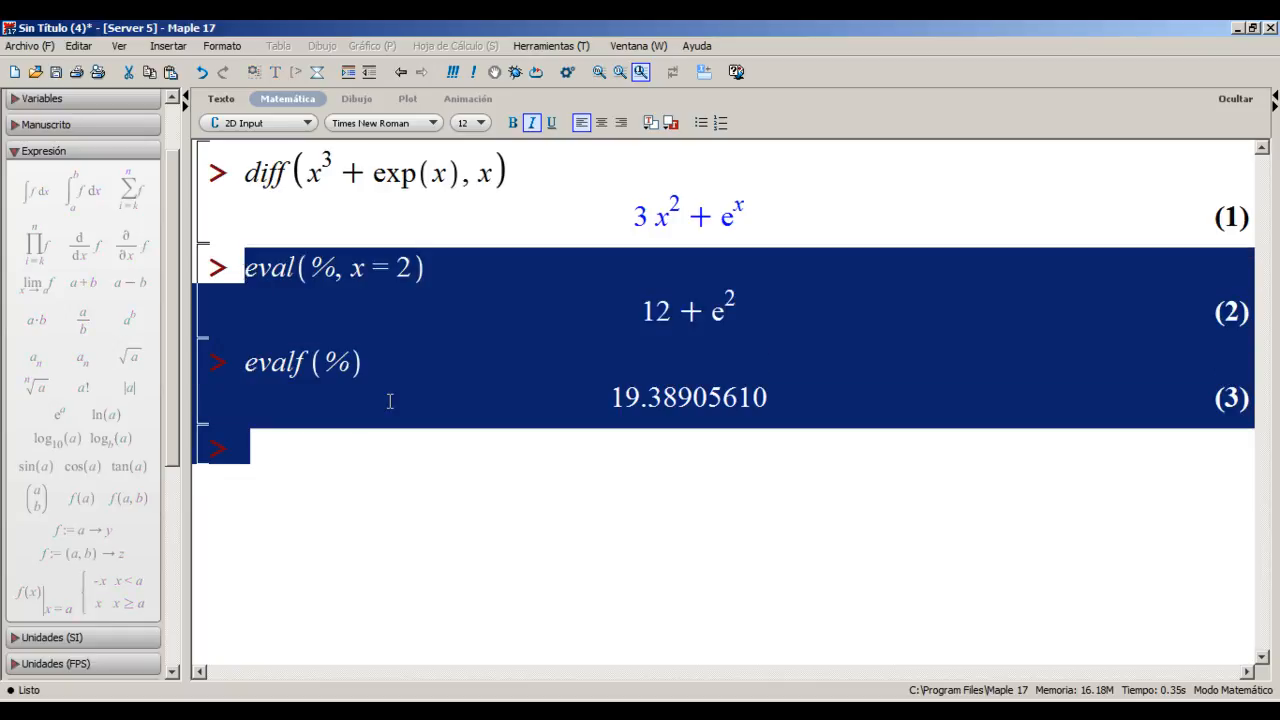
key(Delete)
key(Up)
text(eval()
key(End)
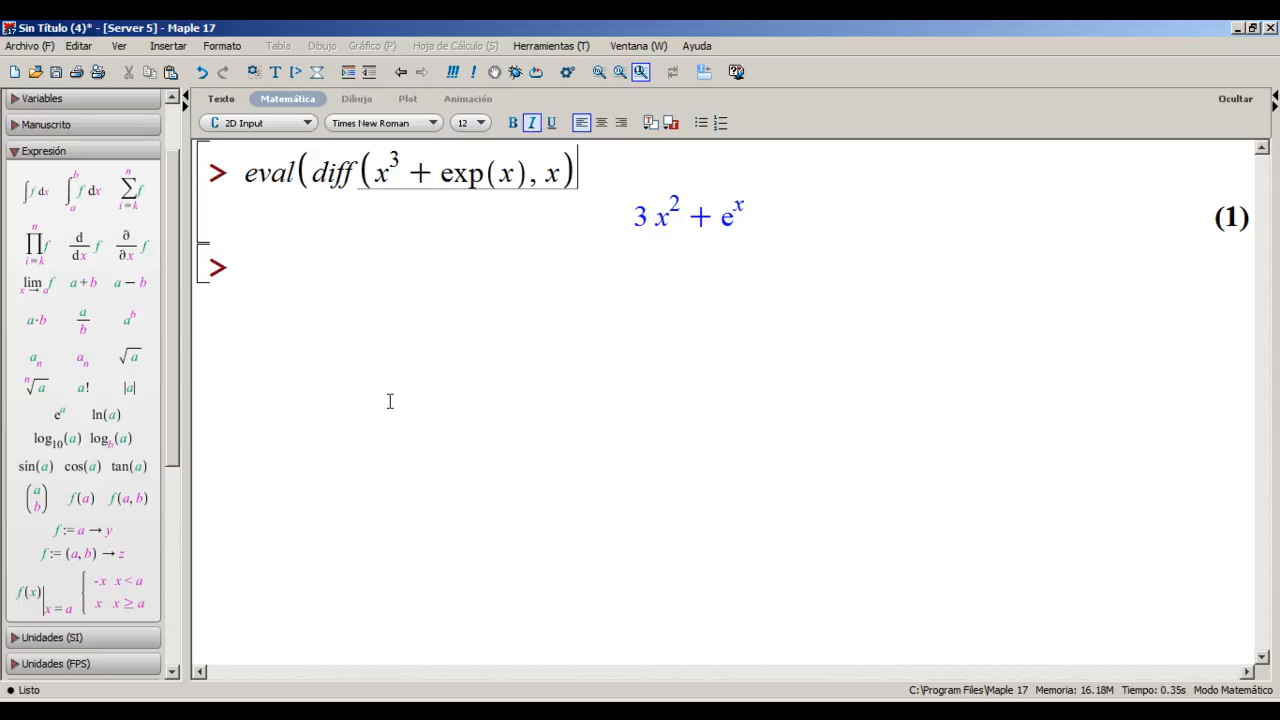
text(, x = 1))
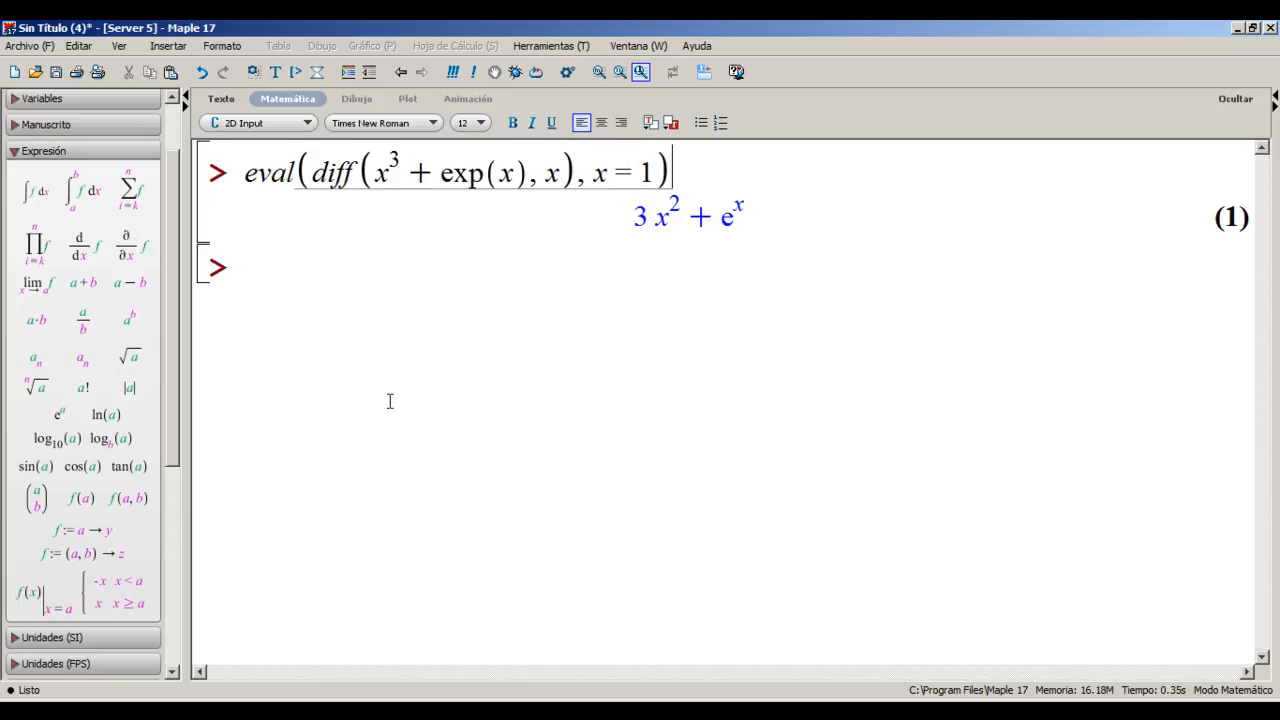
key(Return)
drag(820, 220, 704, 225)
click(642, 260)
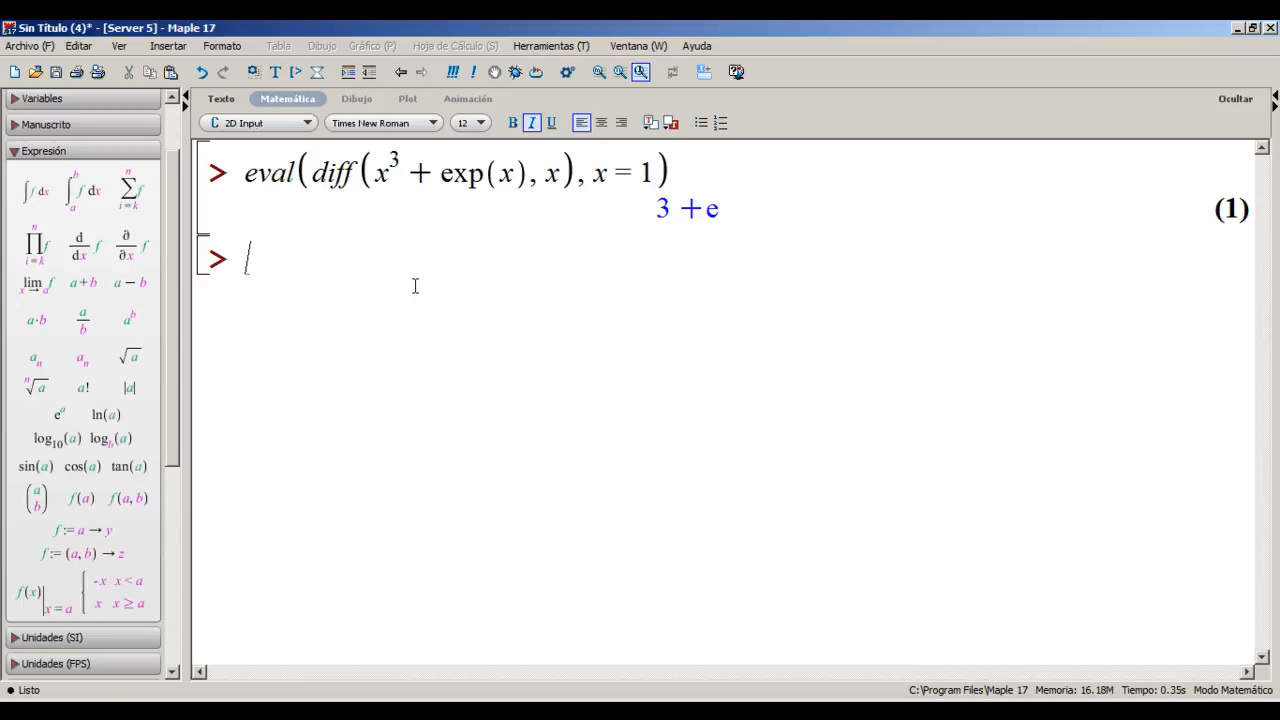
Clear the worksheet and compute the derivative of cos(2*x) with respect to x using the diff command
drag(286, 260, 240, 180)
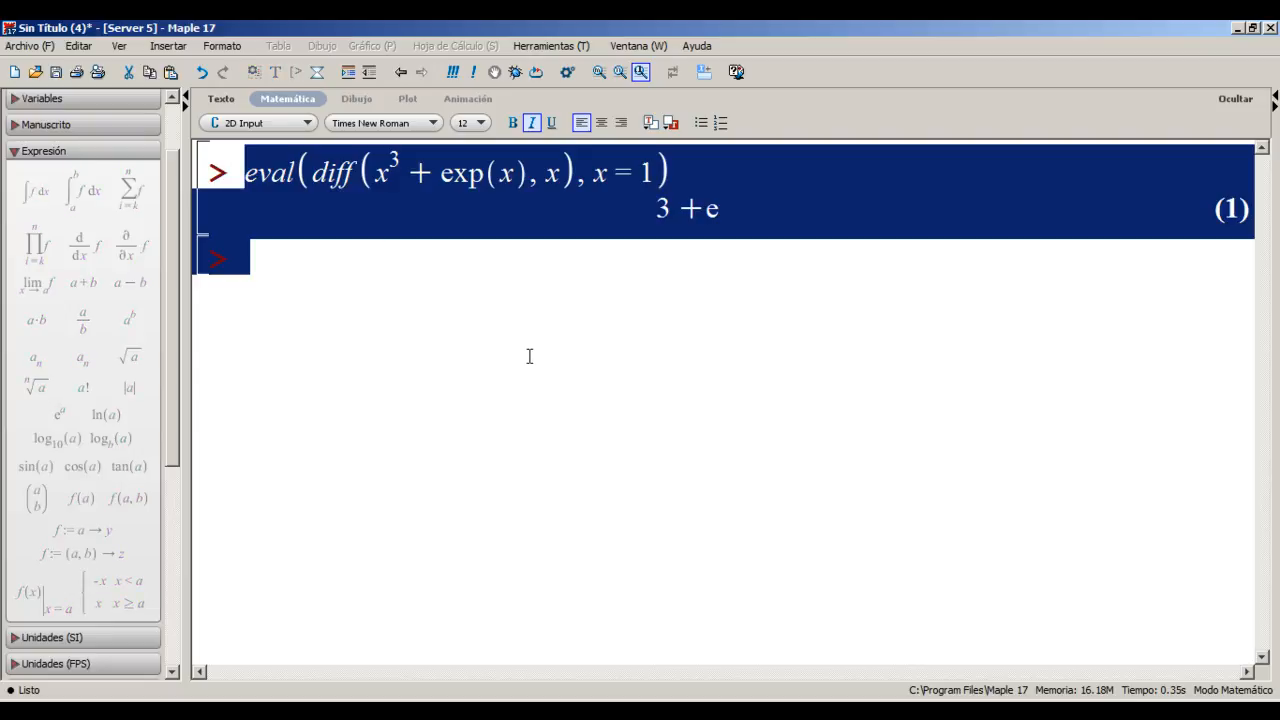
key(Delete)
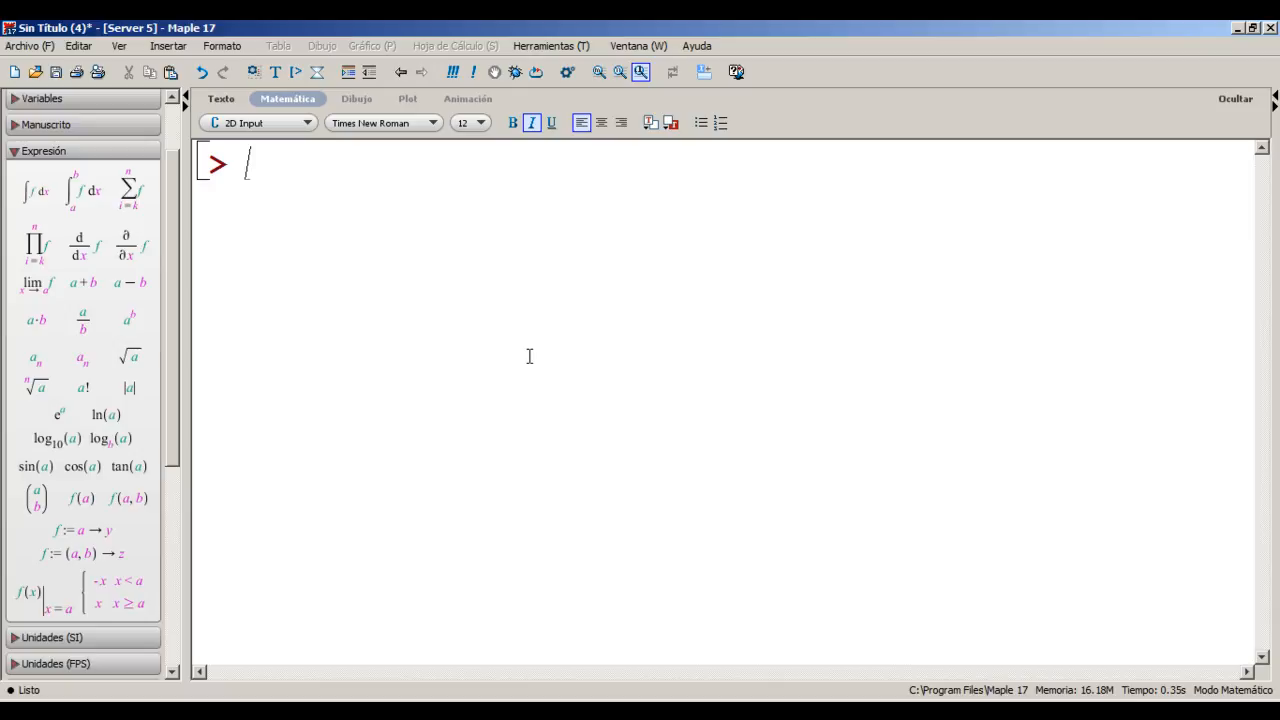
text(diff()
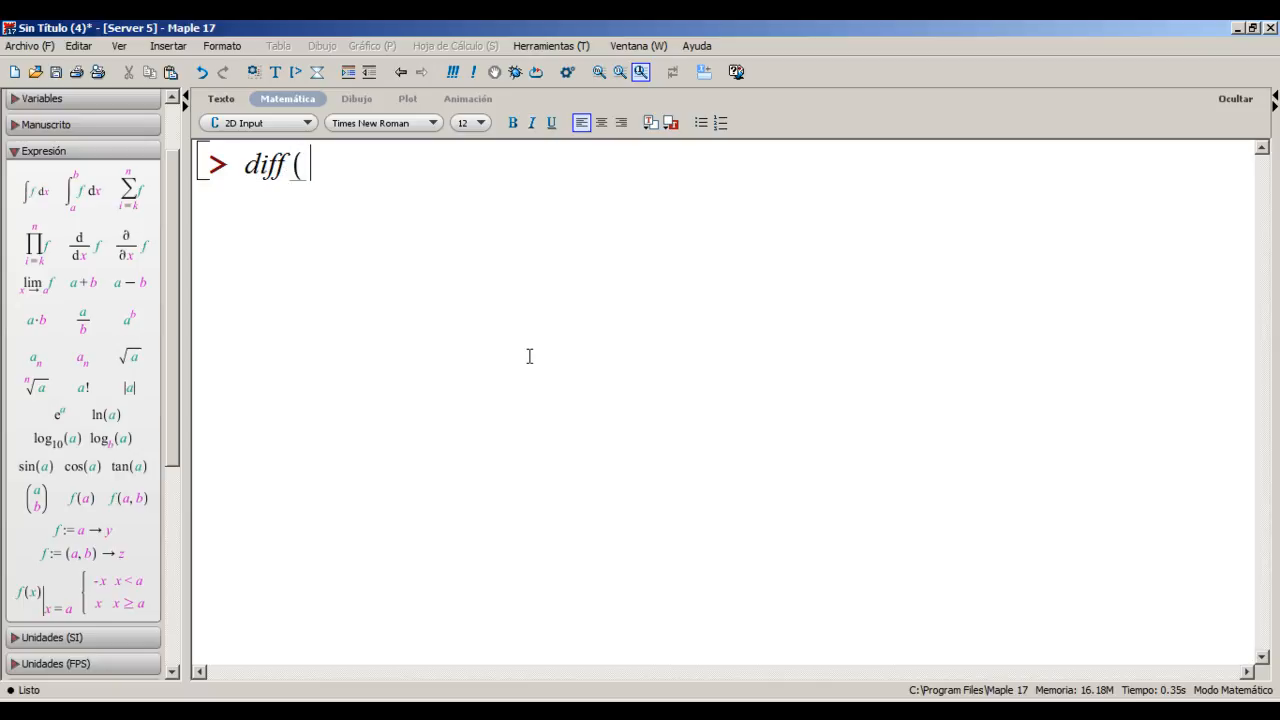
text(cos(2x)
text())
key(Left)
key(Left)
text(2*)
key(Right)
key(Right)
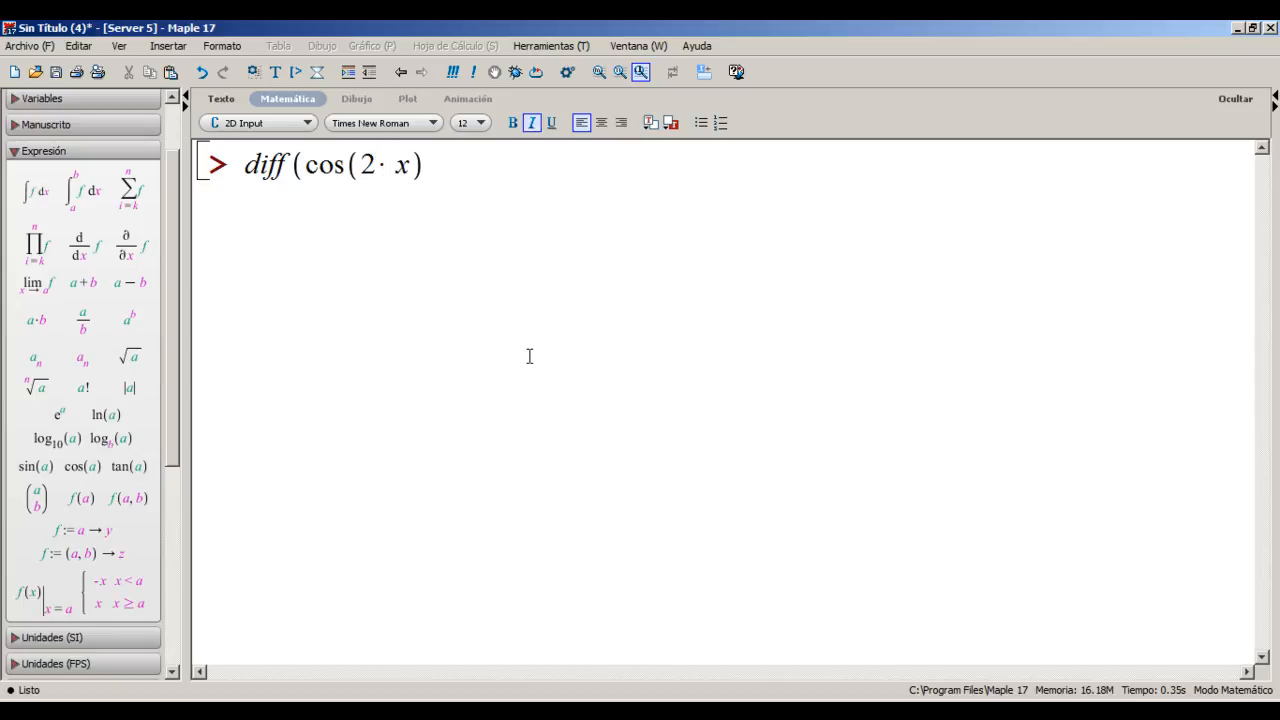
text(, x))
key(Return)
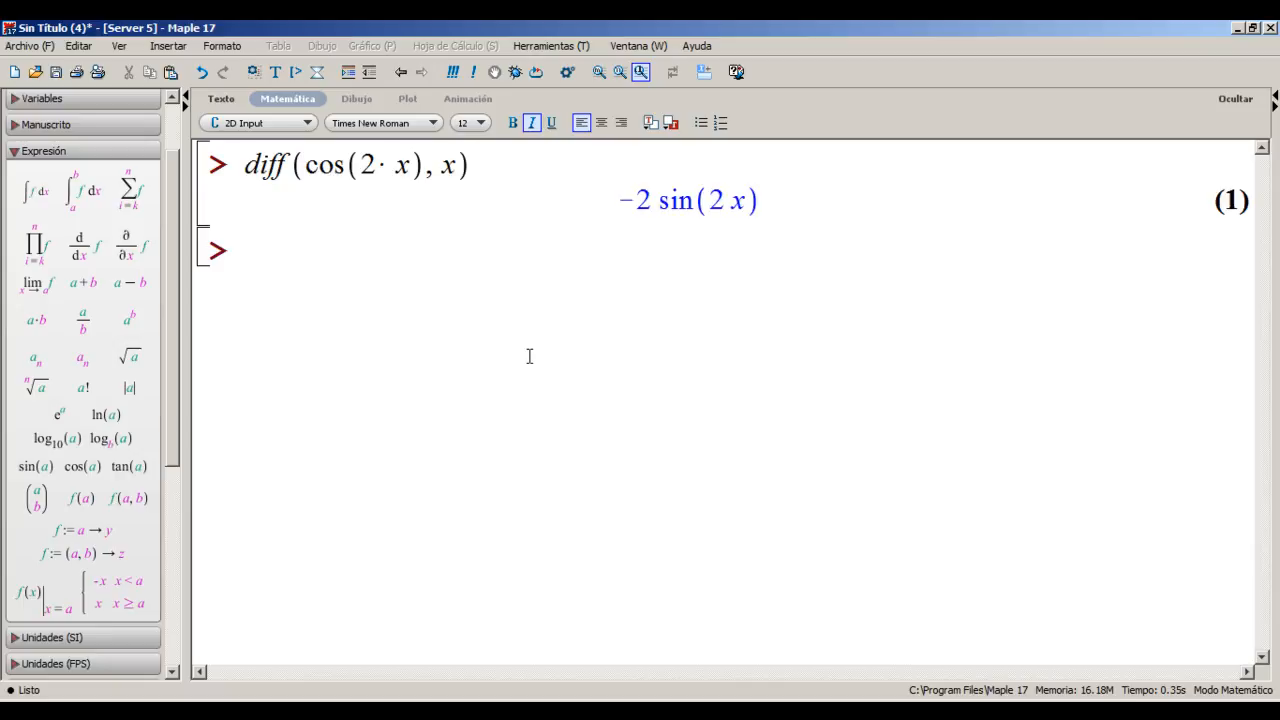
Differentiate the first derivative again with respect to x using diff, referencing it through an inserted expression label with value 1
text(diff(c)
key(BackSpace)
text(%)
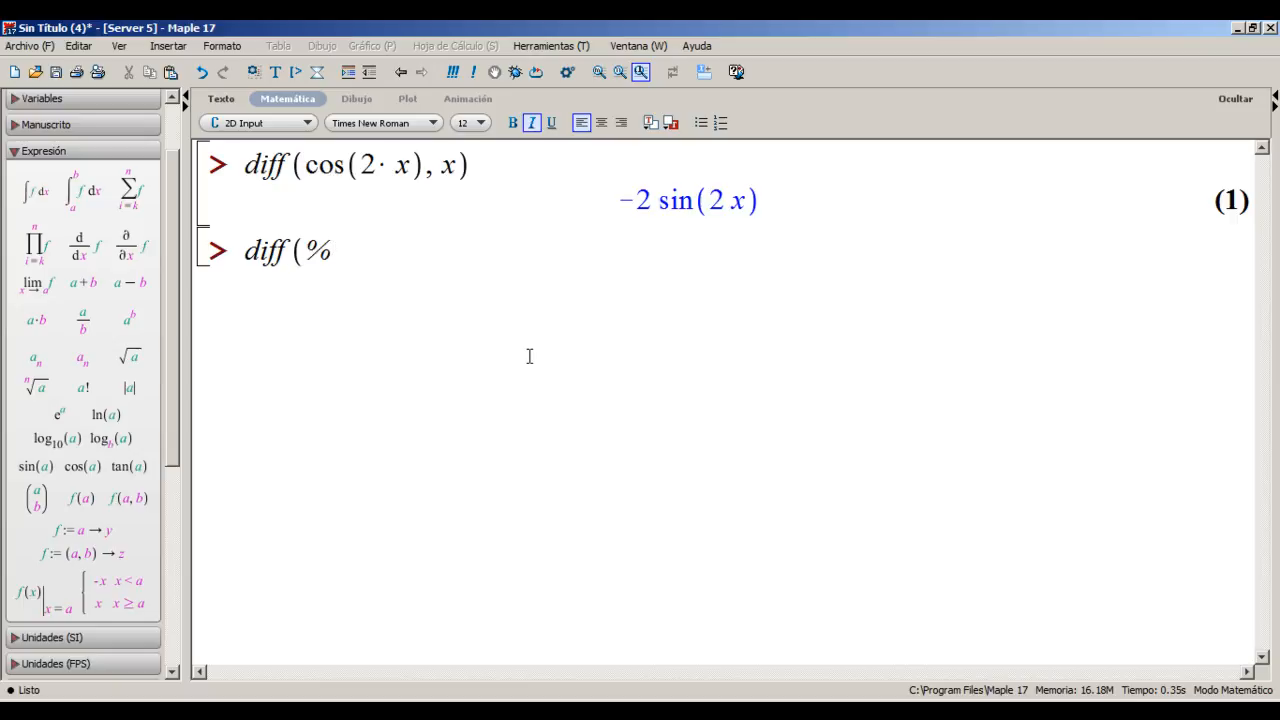
key(BackSpace)
key(ctrl+l)
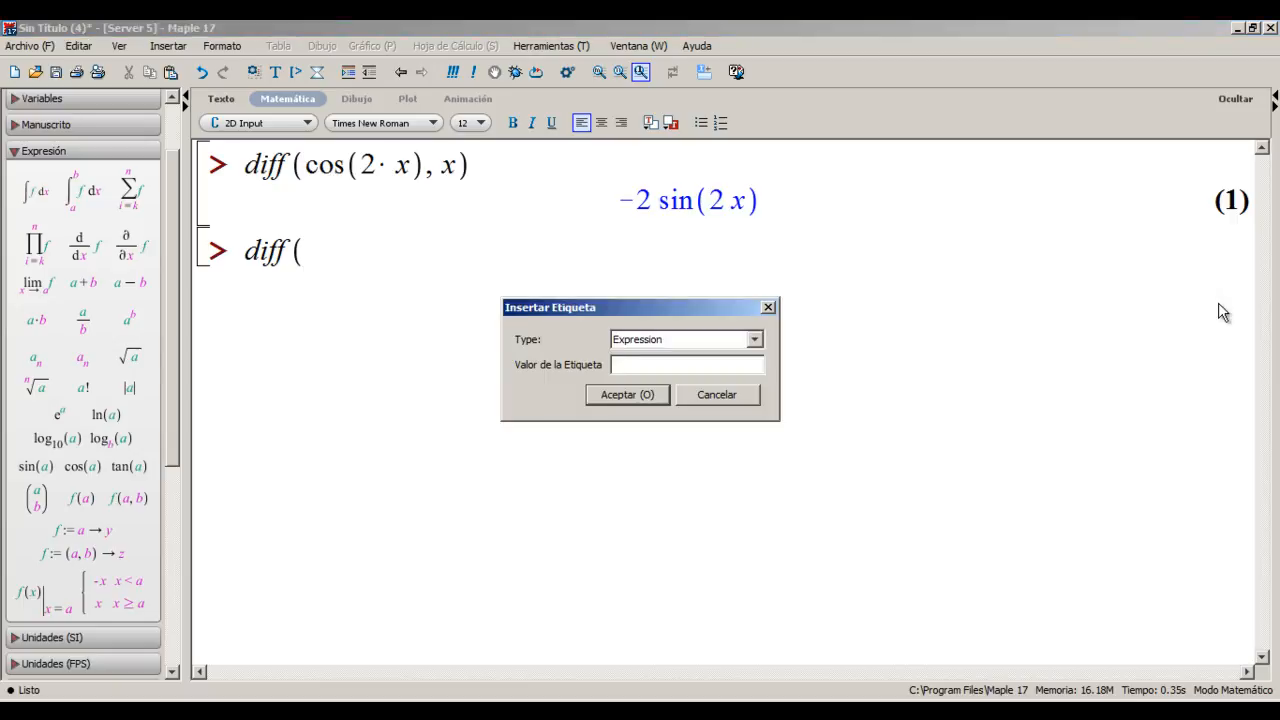
text(1)
click(662, 395)
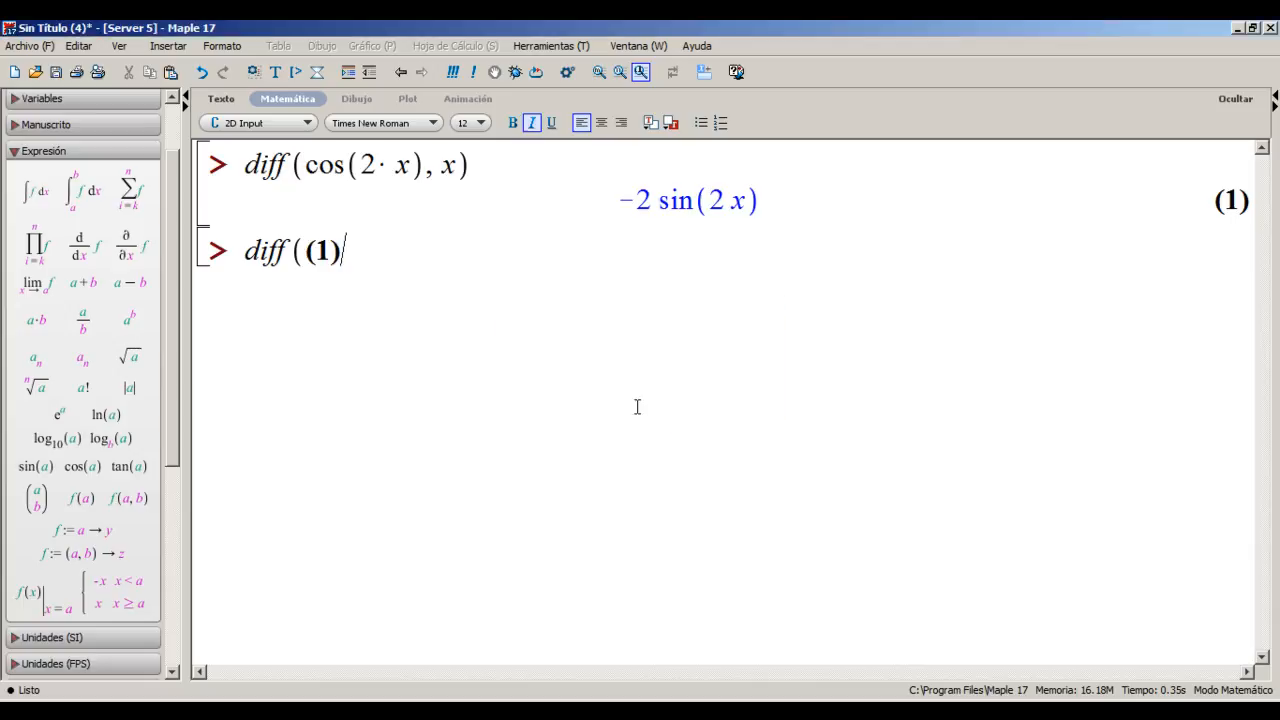
text(, x)
text())
key(BackSpace)
text())
key(Return)
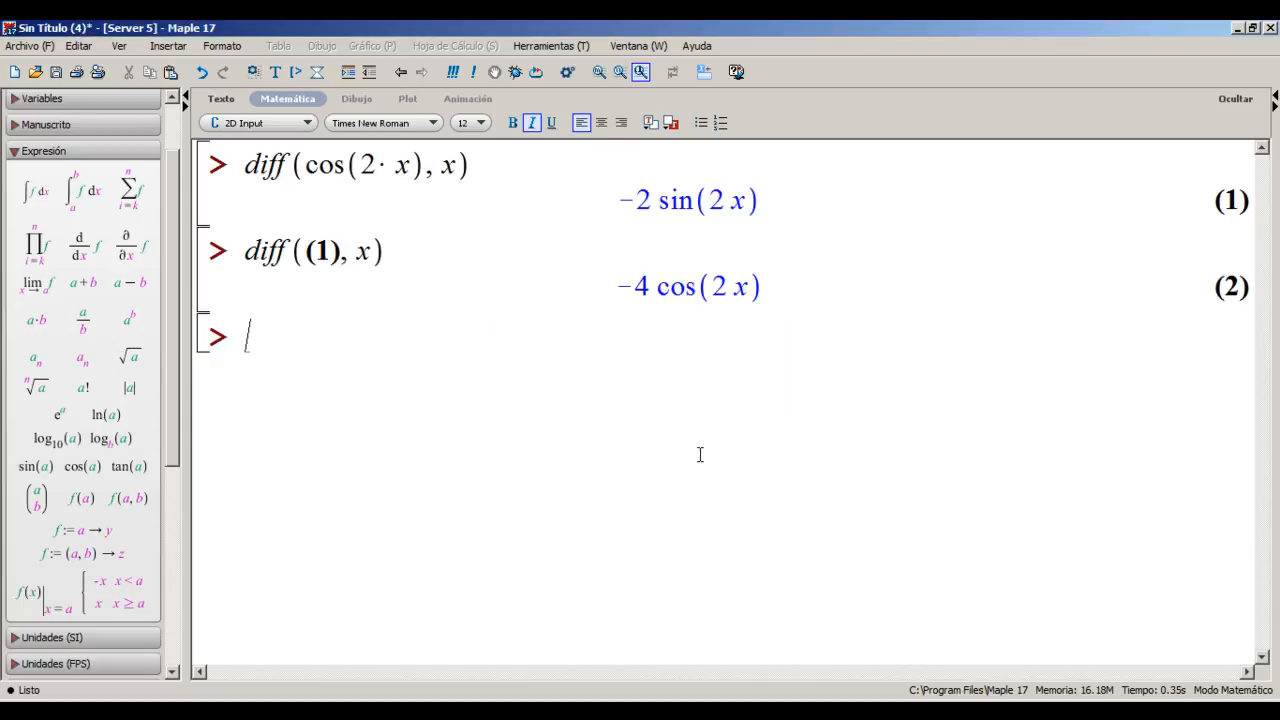
drag(630, 298, 798, 307)
click(792, 346)
Compute the second derivative of cos(2*x) directly with diff(cos(2*x), x$2)
text(diff()
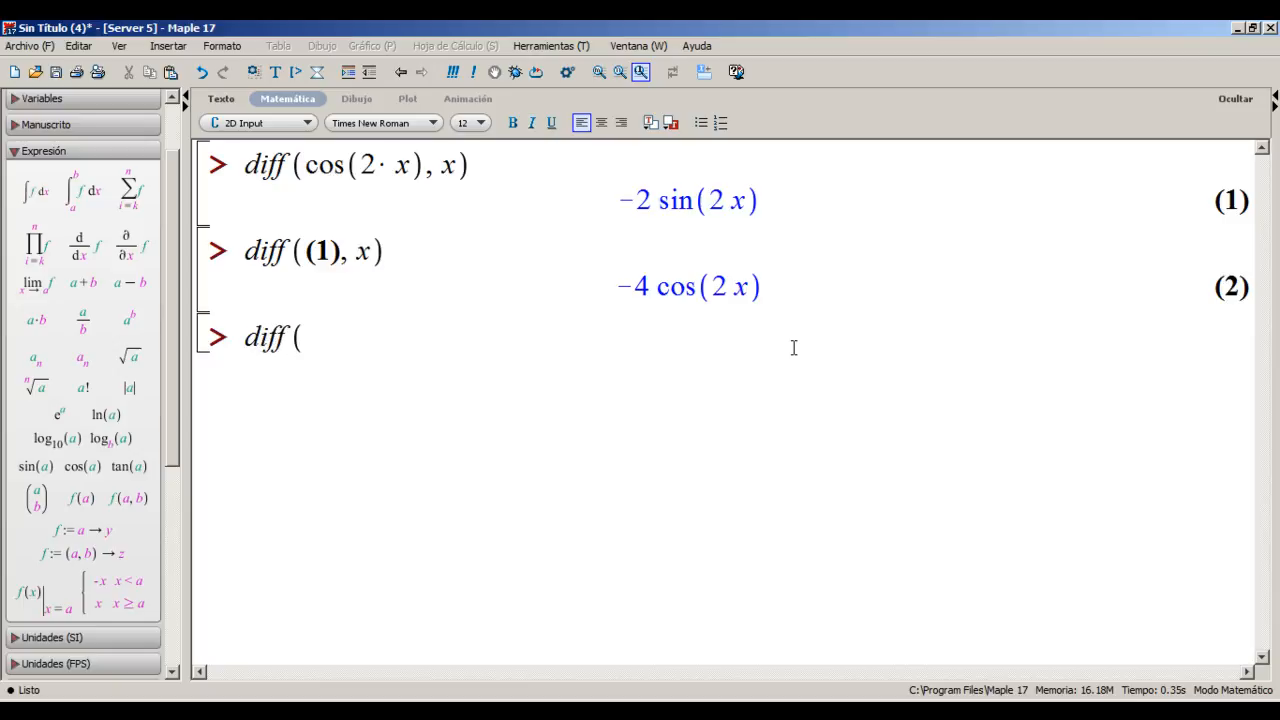
text(x,)
key(BackSpace)
key(BackSpace)
text(cos()
text(3)
key(BackSpace)
text(2)
text(*x),x)
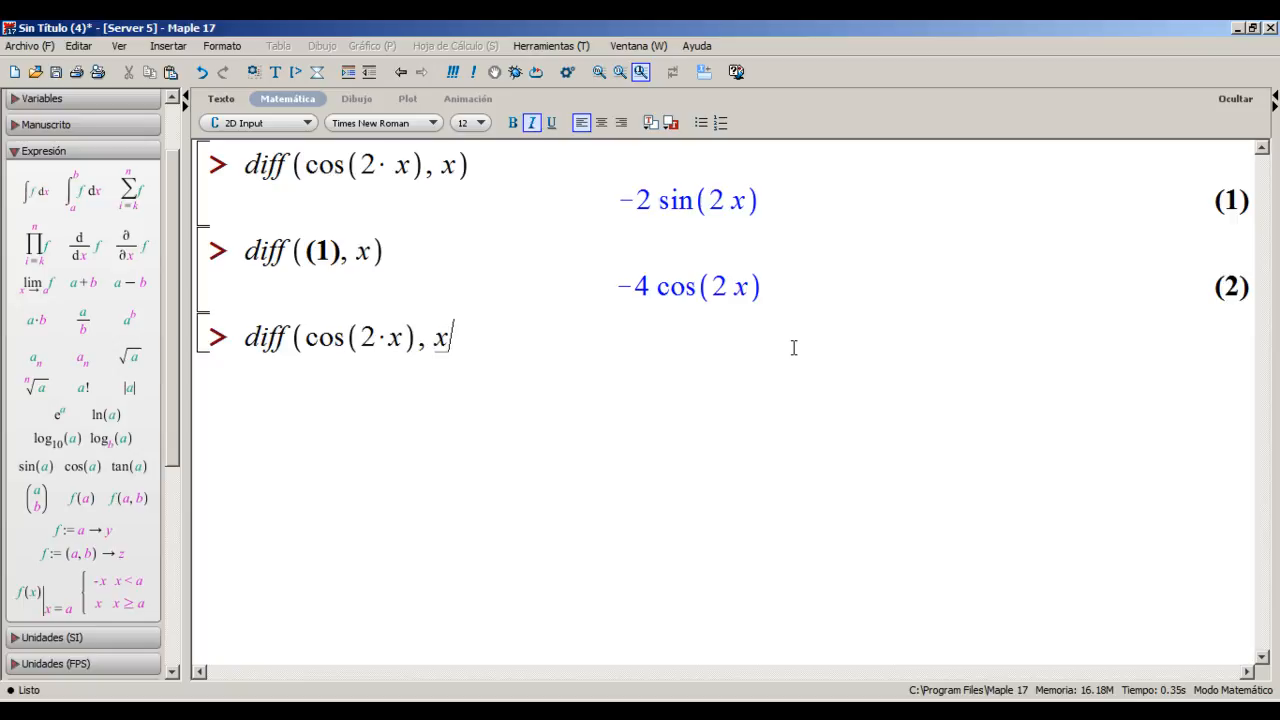
text($2)
text())
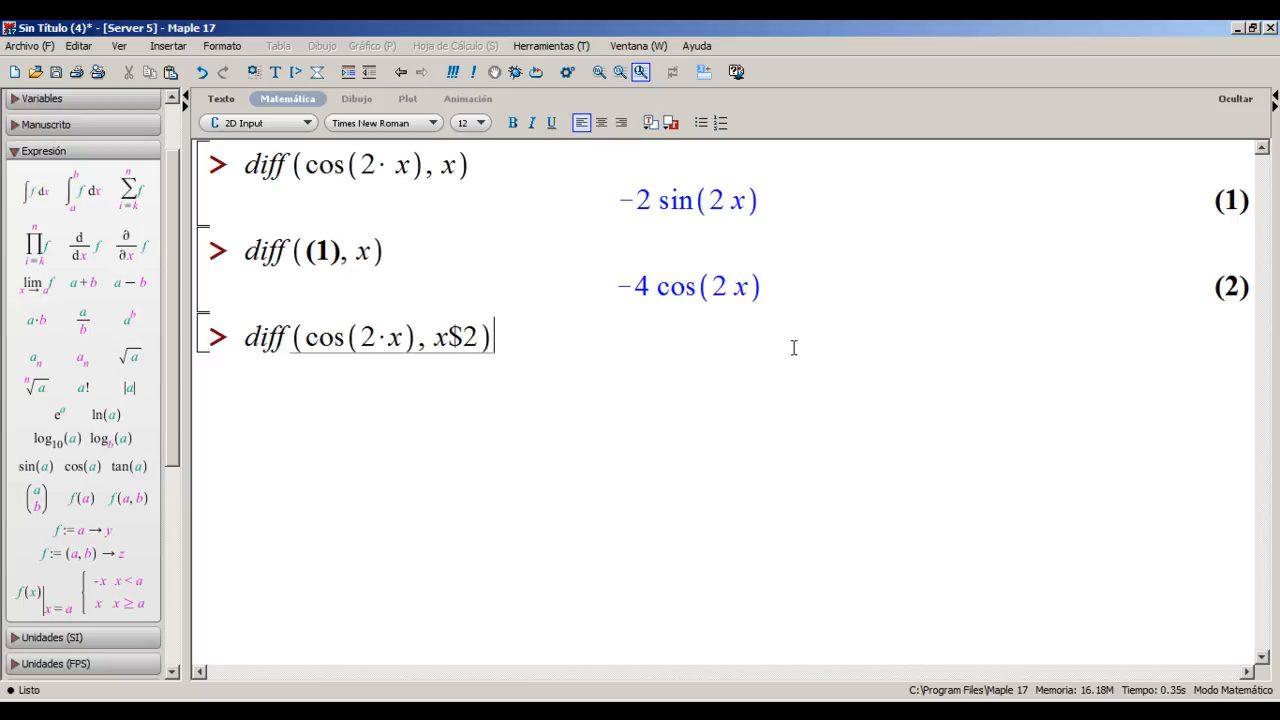
key(Return)
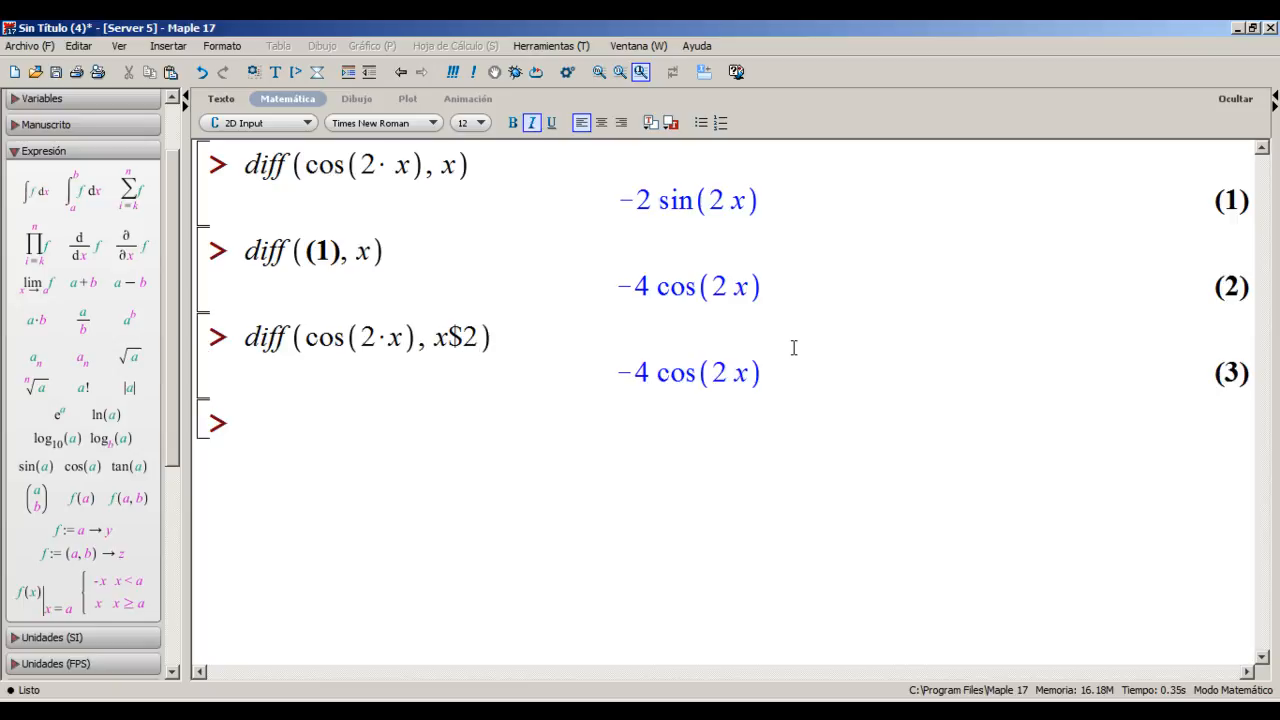
Change the derivative order in the third diff command to x$5 and recompute the derivative of cos(2*x)
drag(627, 372, 752, 378)
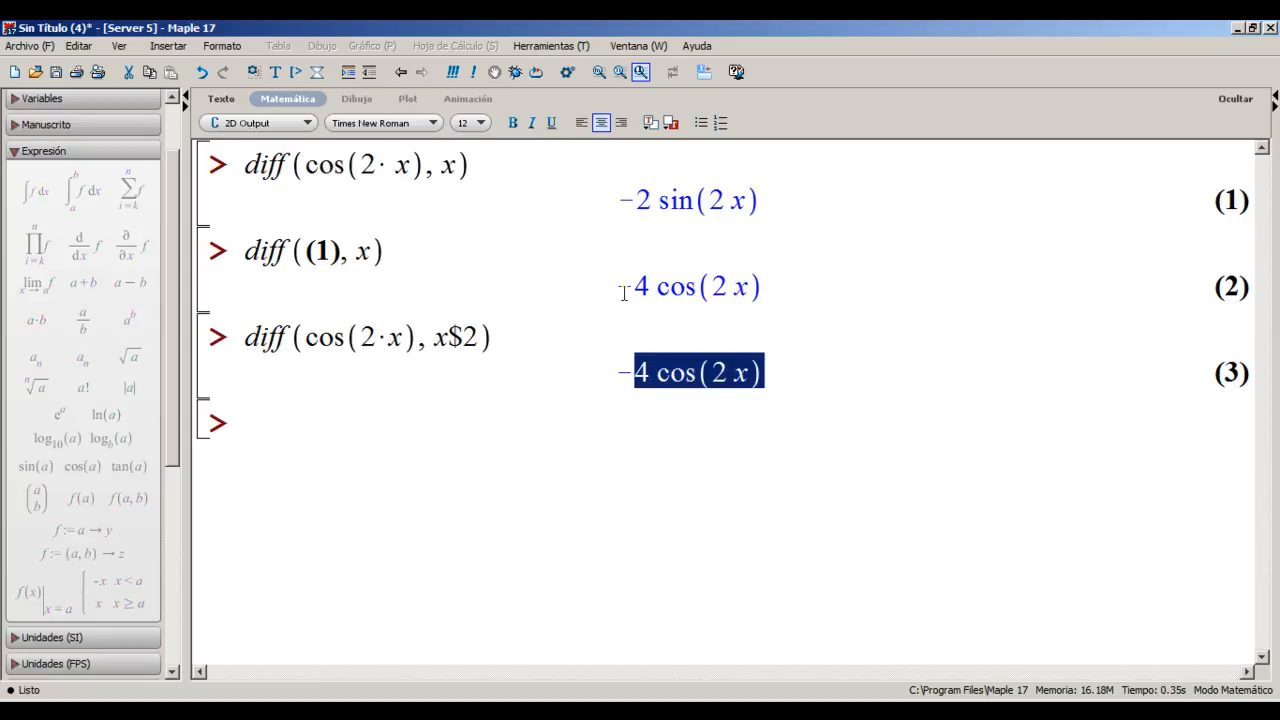
drag(625, 287, 766, 290)
click(786, 377)
drag(483, 338, 507, 346)
key(Left)
key(Left)
key(Left)
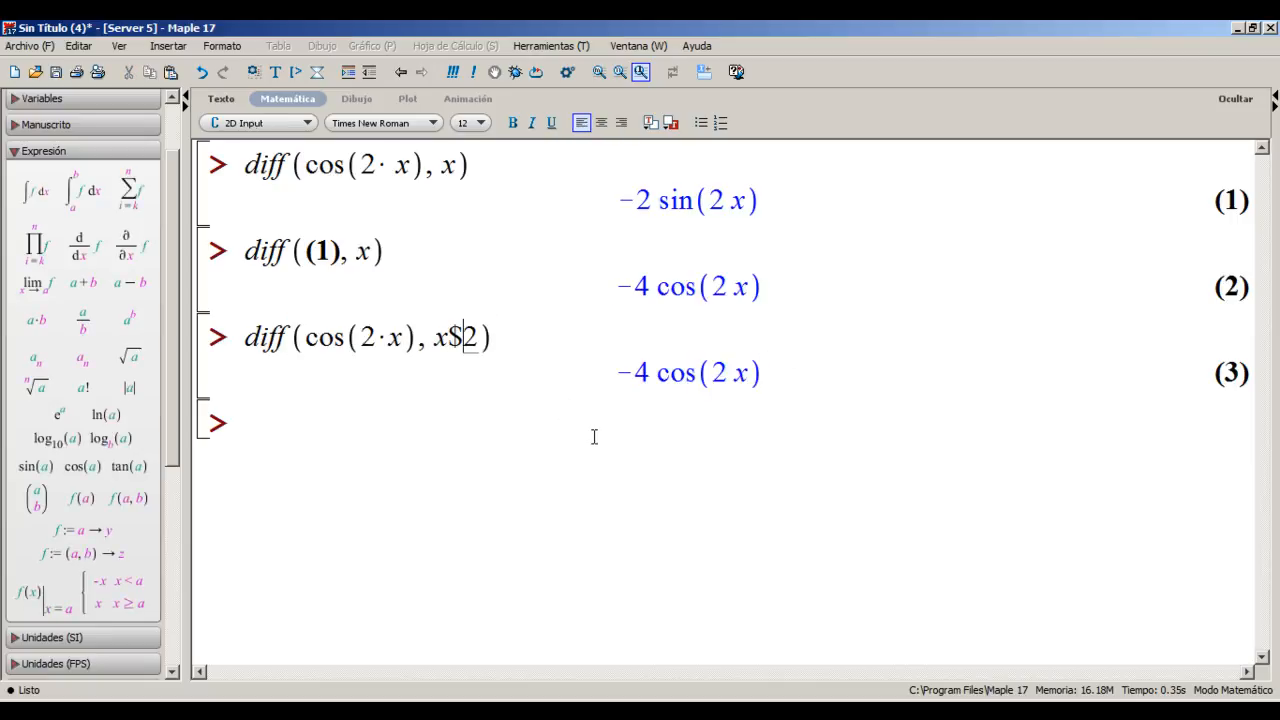
key(Delete)
text(5)
key(Return)
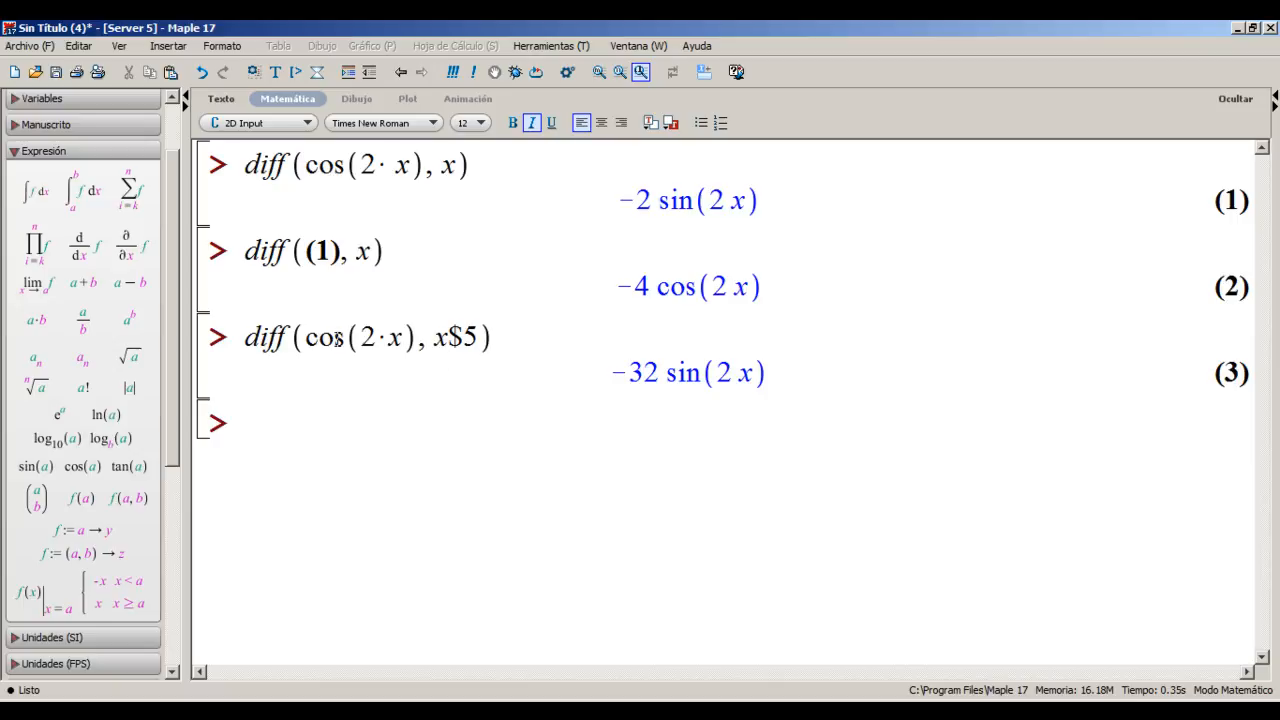
Clear the worksheet by deleting all three diff calculations of cos(2*x)
drag(304, 338, 418, 338)
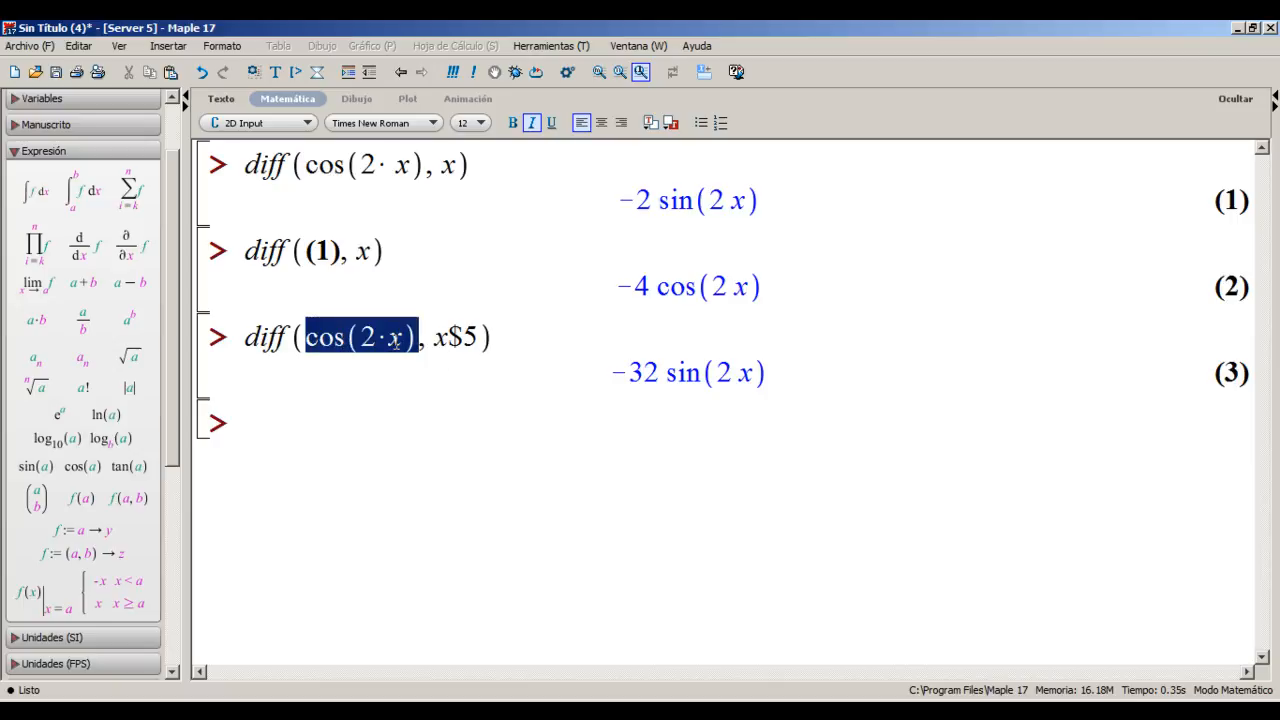
click(348, 436)
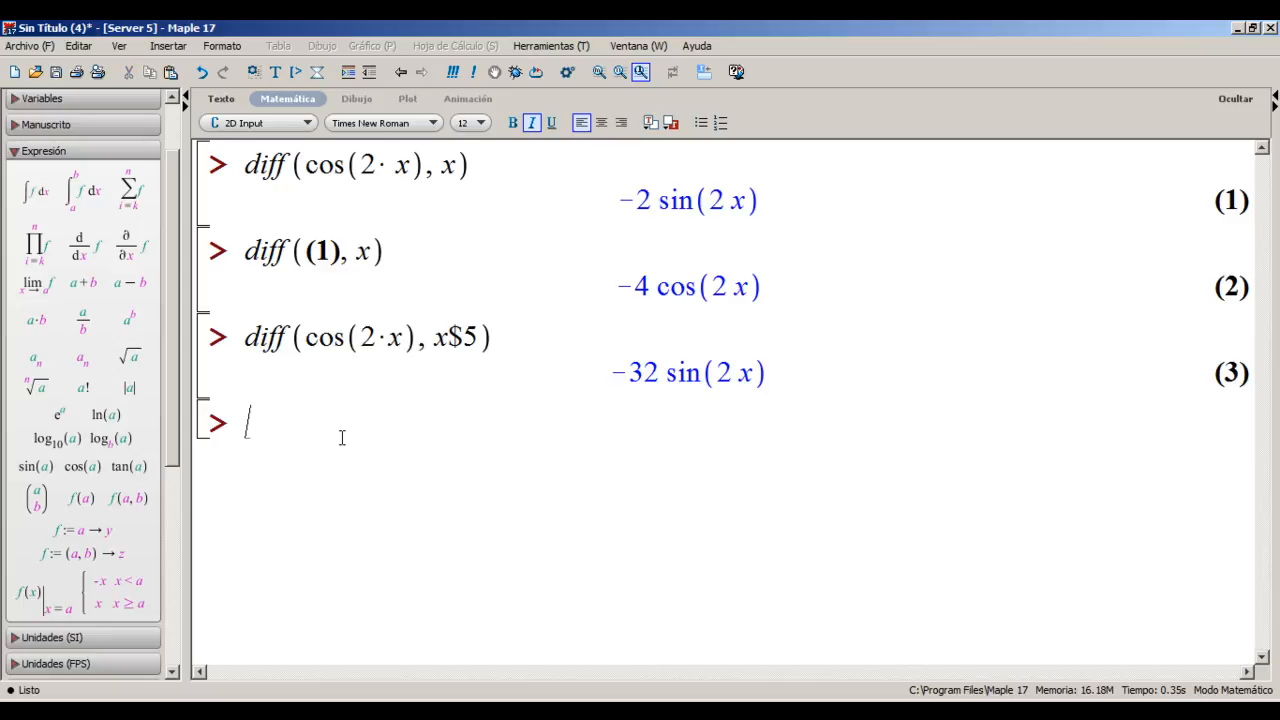
drag(318, 420, 255, 165)
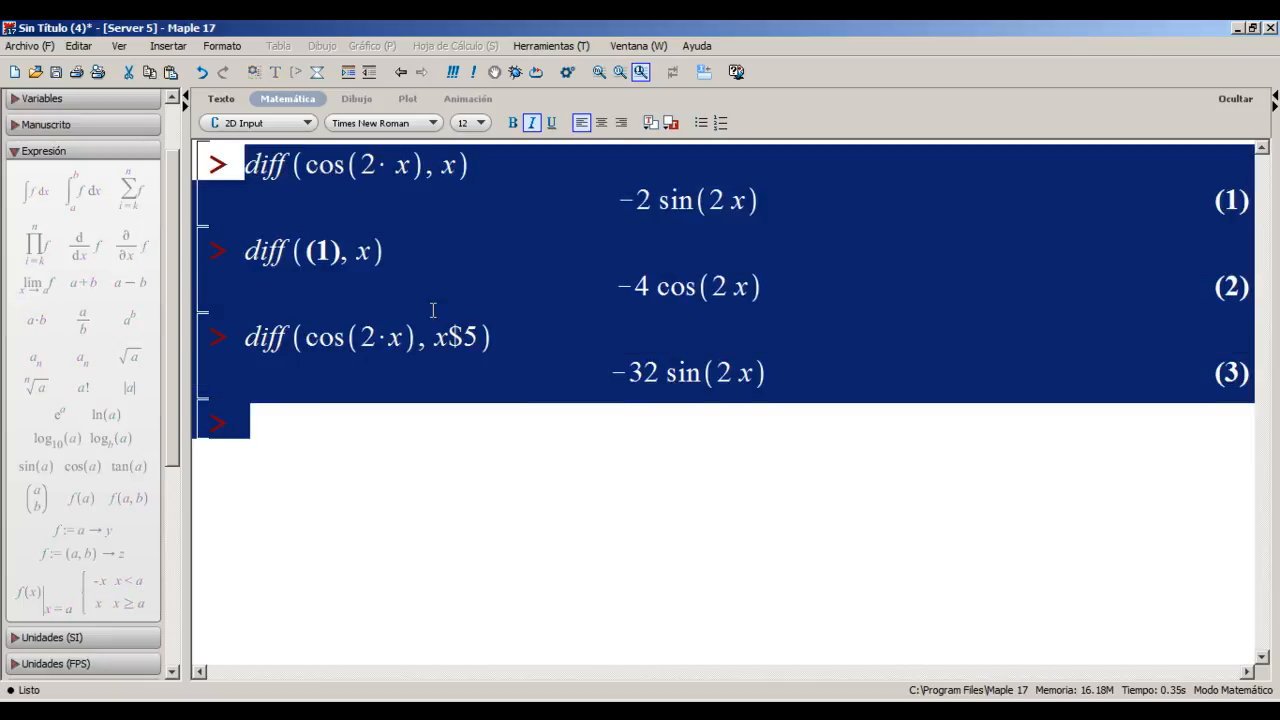
key(Delete)
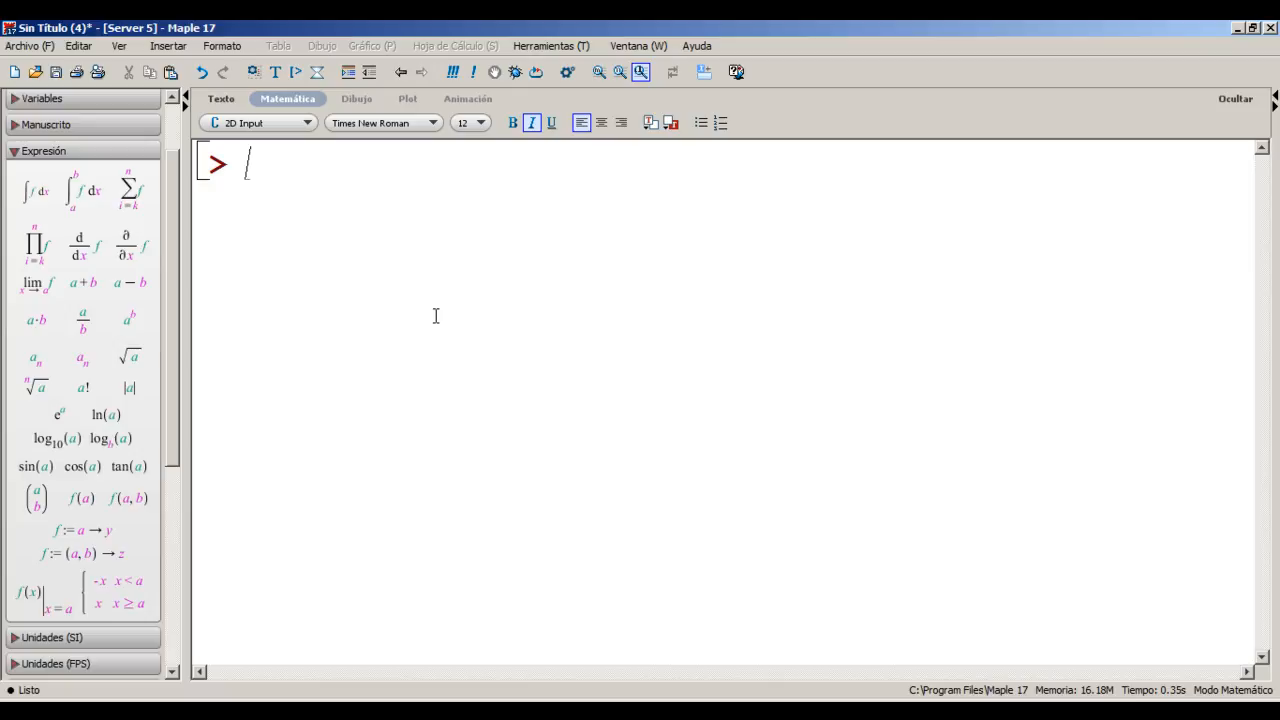
text(seq()
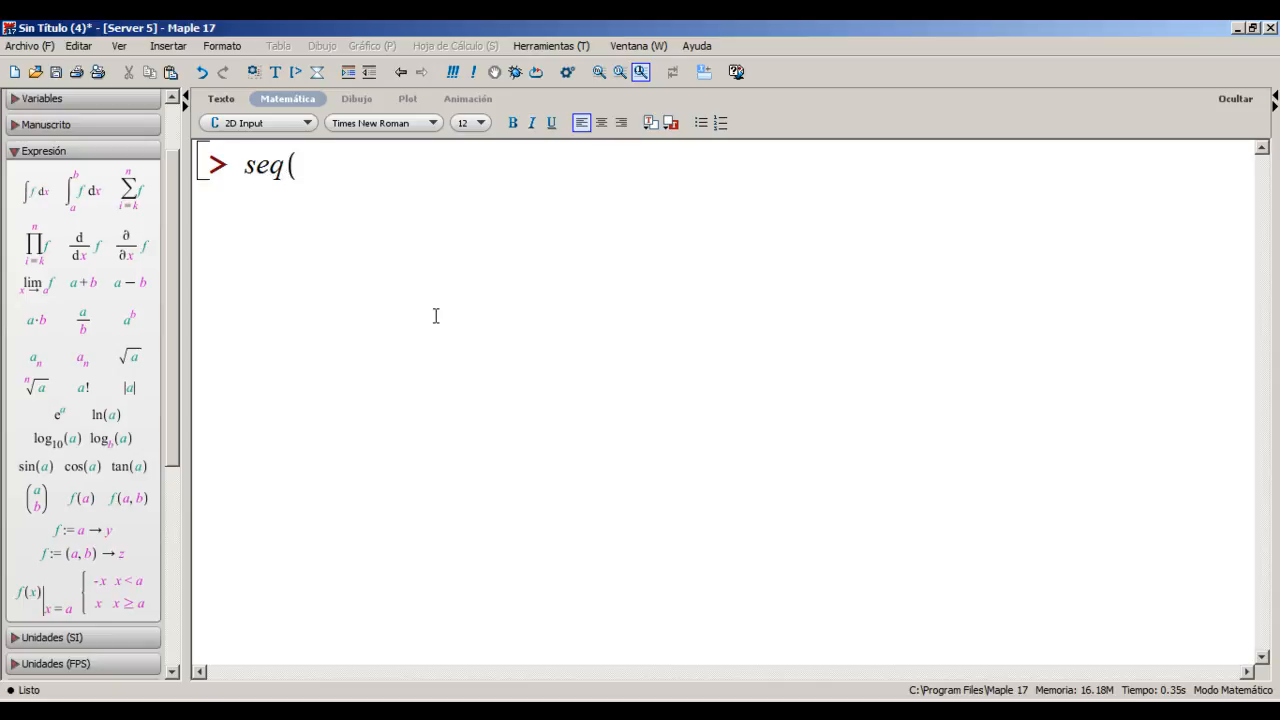
text(diff)
key(ctrl+a)
key(BackSpace)
Define the function f := (x) -> x^3 + 3*x^2 - 2*x + 1 and evaluate it
text(f:=)
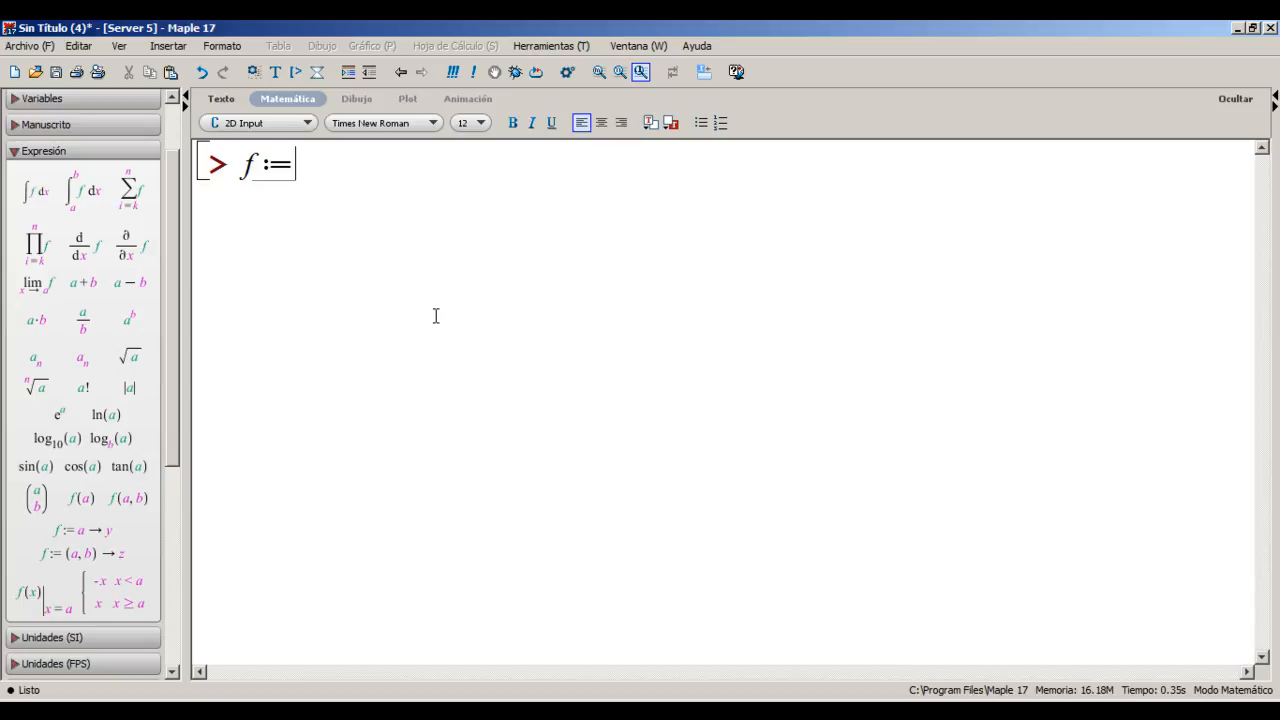
text((x)-)
text(Z)
key(BackSpace)
text(>)
text(x^3)
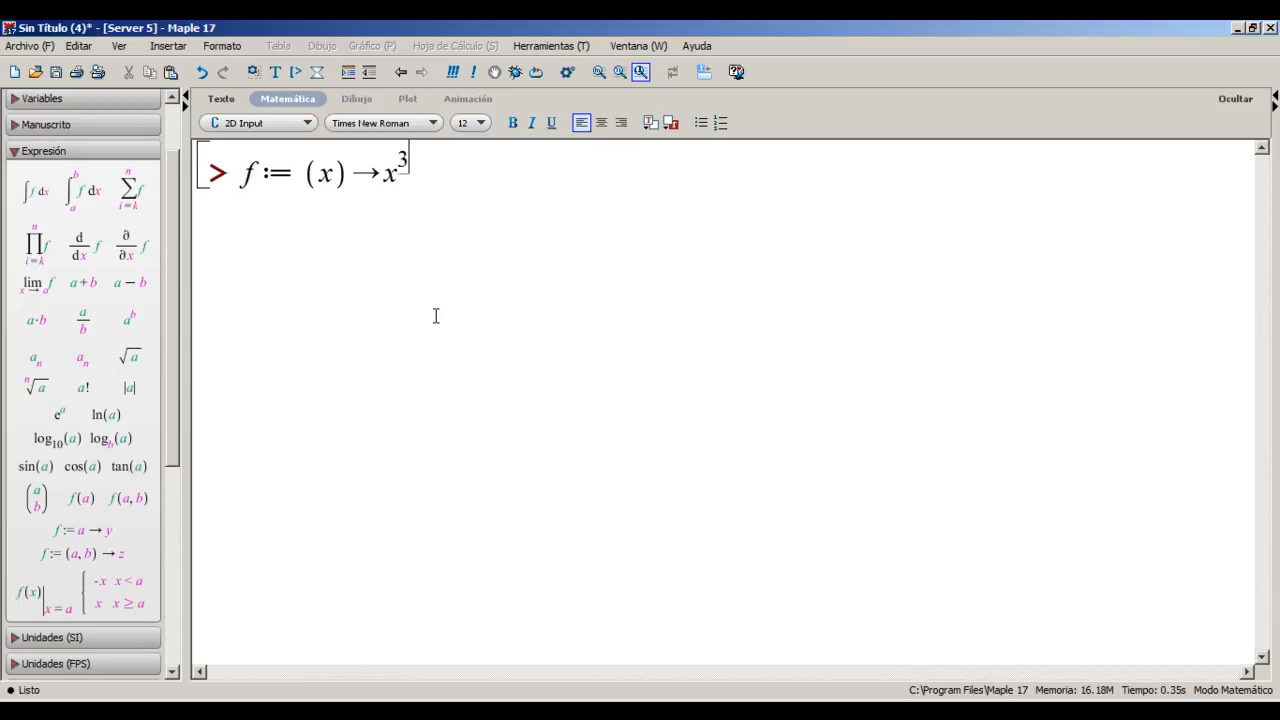
key(Right)
text(+3*x^2)
key(Right)
text(-2*x+1)
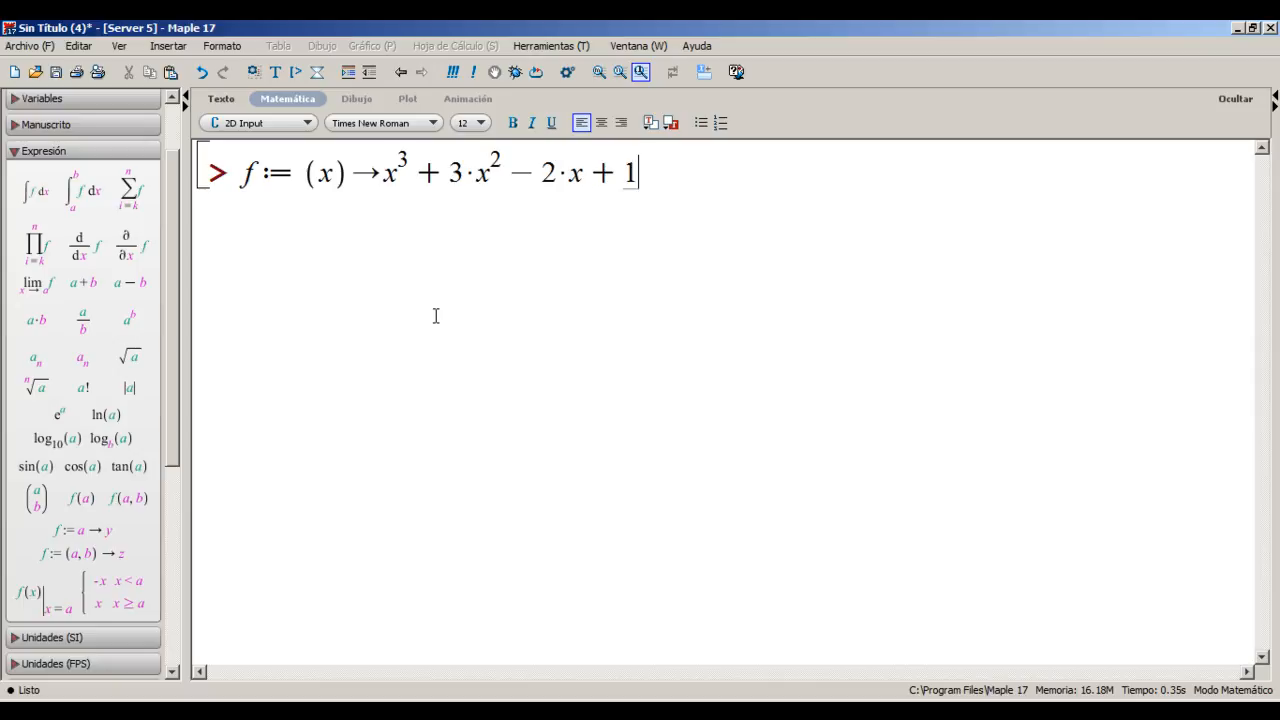
key(Return)
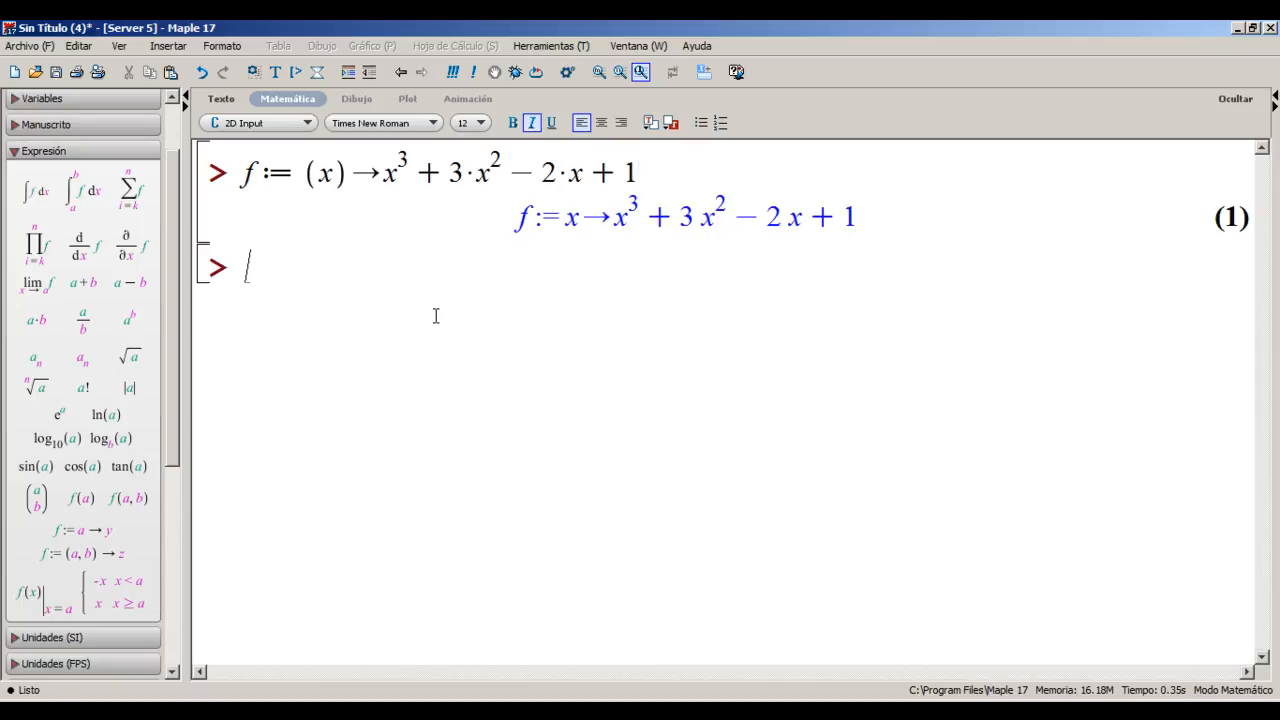
Compute the first derivative of f with diff(f(x), x) and delete that calculation
text(diff(f(x), x))
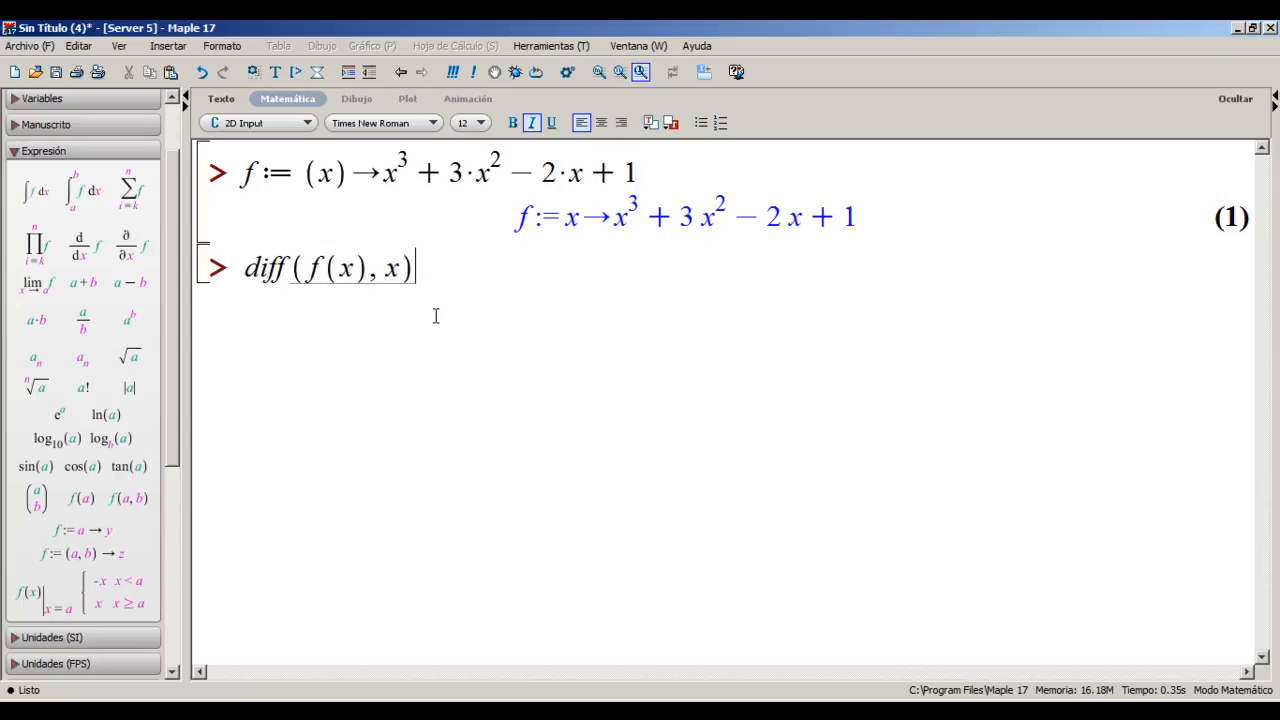
key(Return)
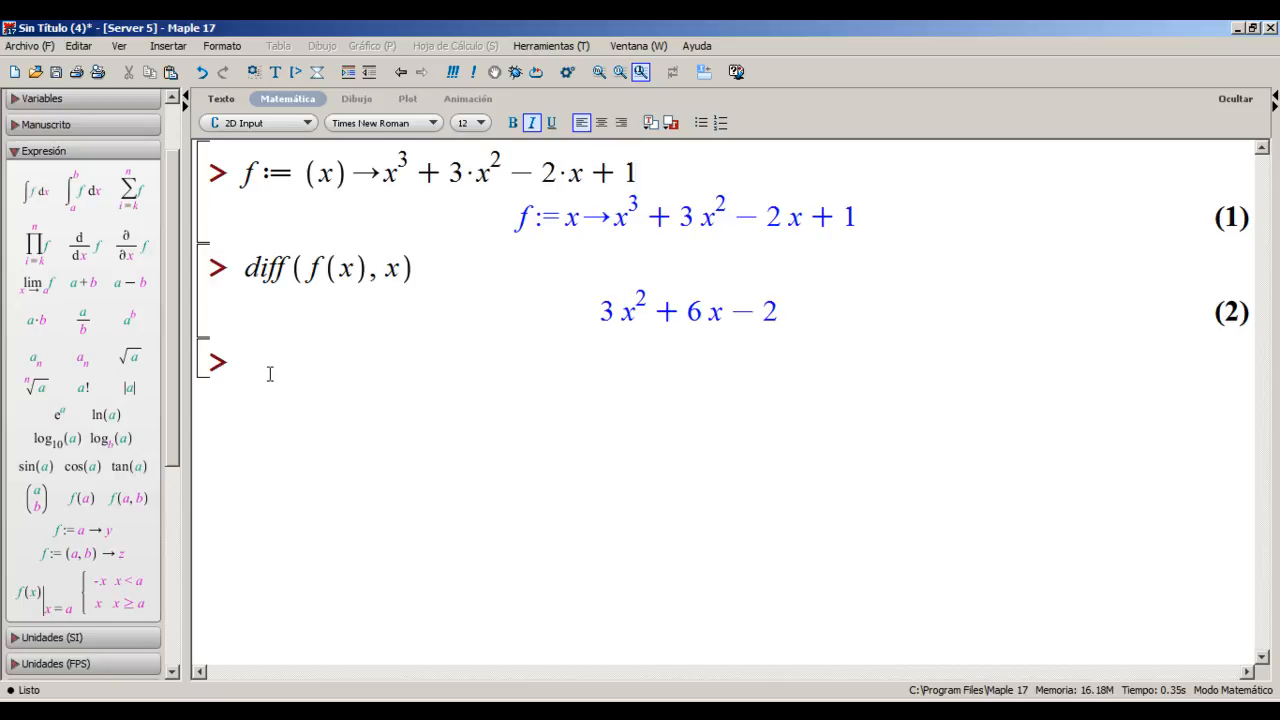
drag(268, 372, 263, 297)
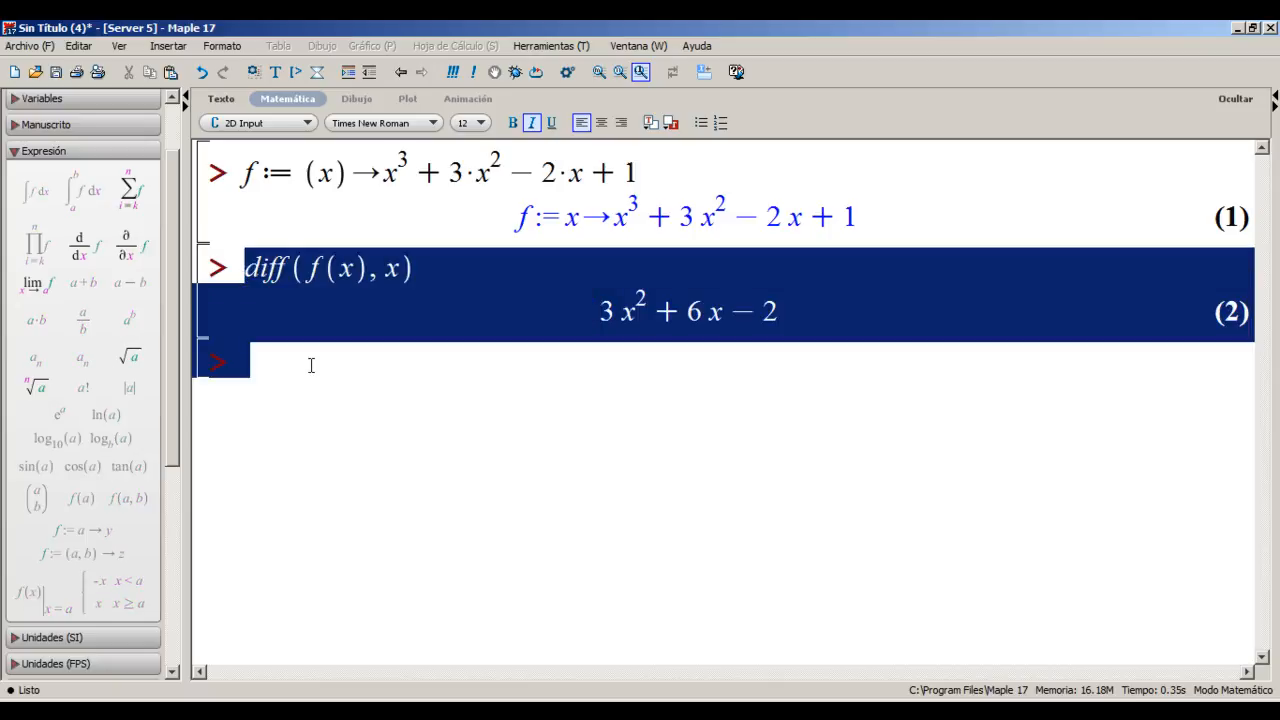
key(Delete)
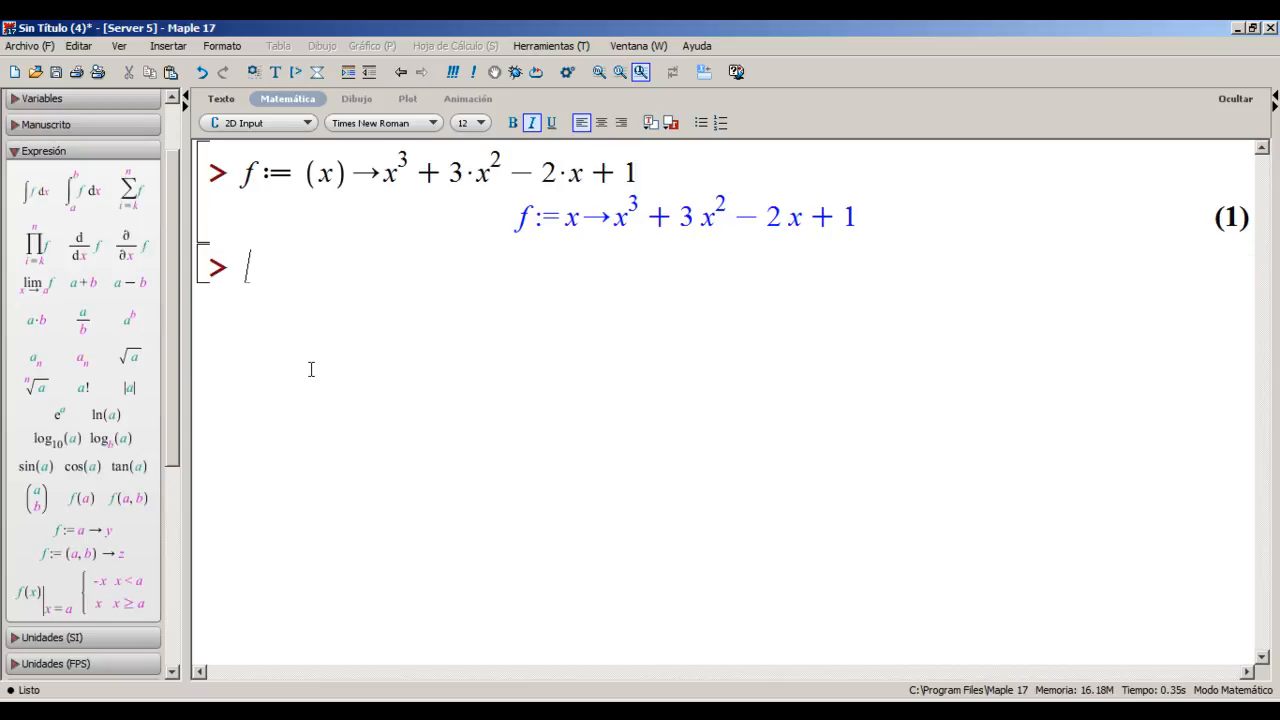
Generate the first five derivatives of f as a sequence with seq(diff(f(x), x$i), i = 1..5)
text(seq()
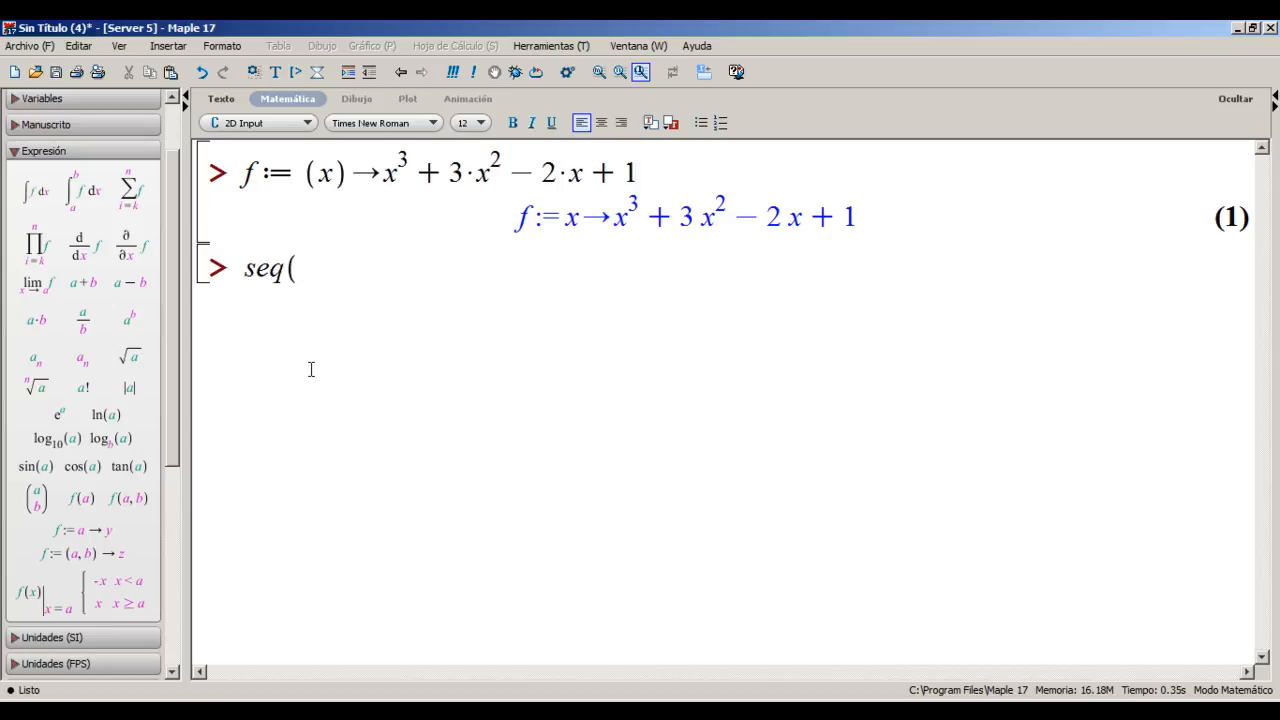
text(diff()
text(f)
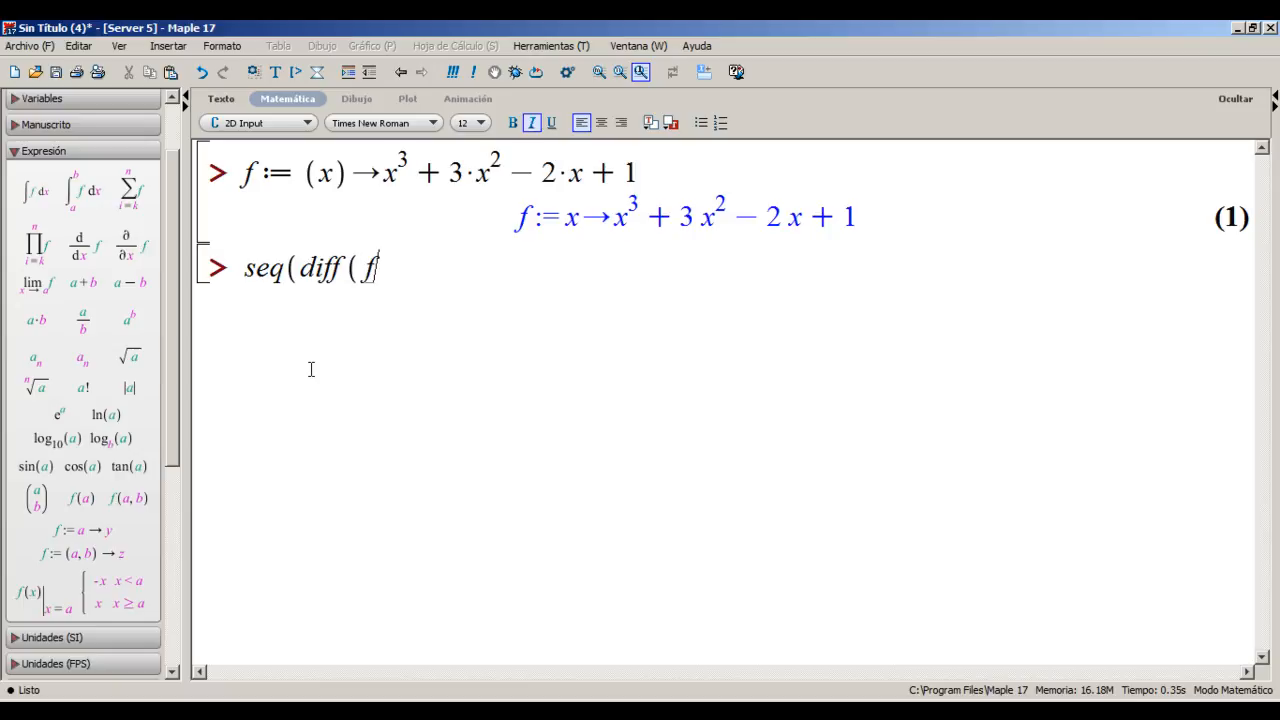
text((x),x$)
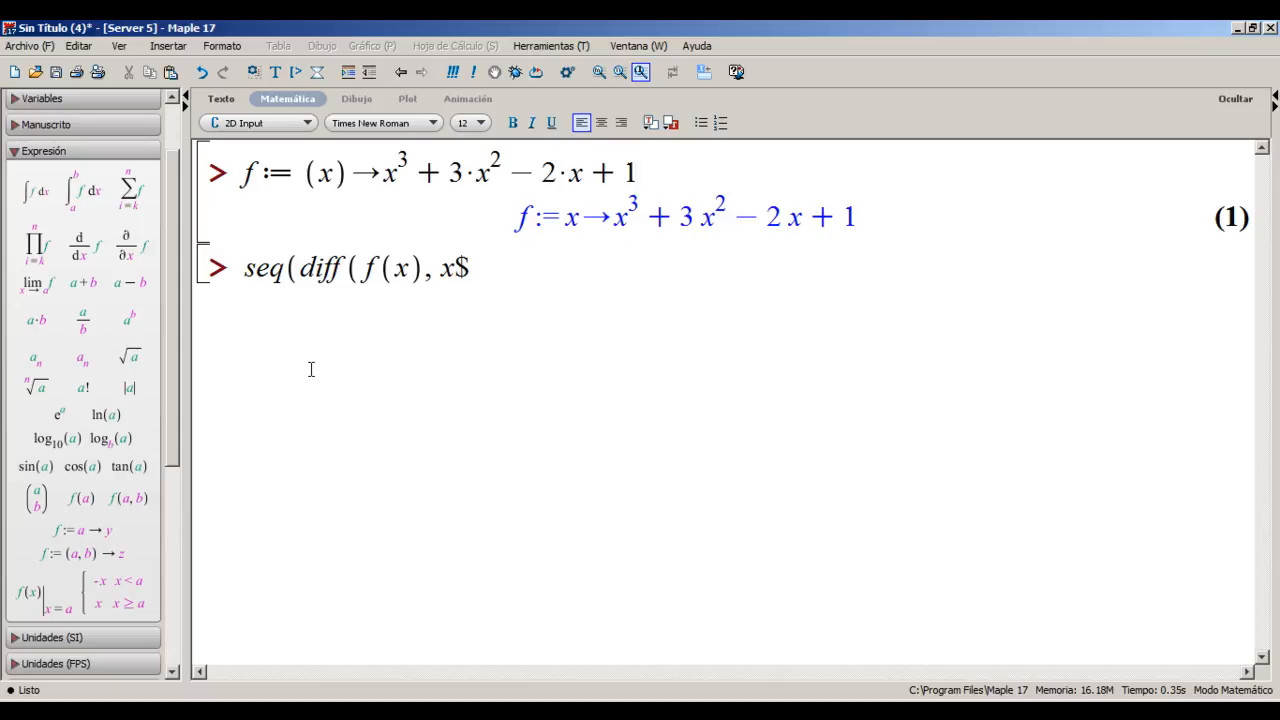
text(i)
text(),)
text(i=0)
text(.)
key(BackSpace)
key(BackSpace)
text(1...)
key(BackSpace)
text(3)
key(BackSpace)
text(5))
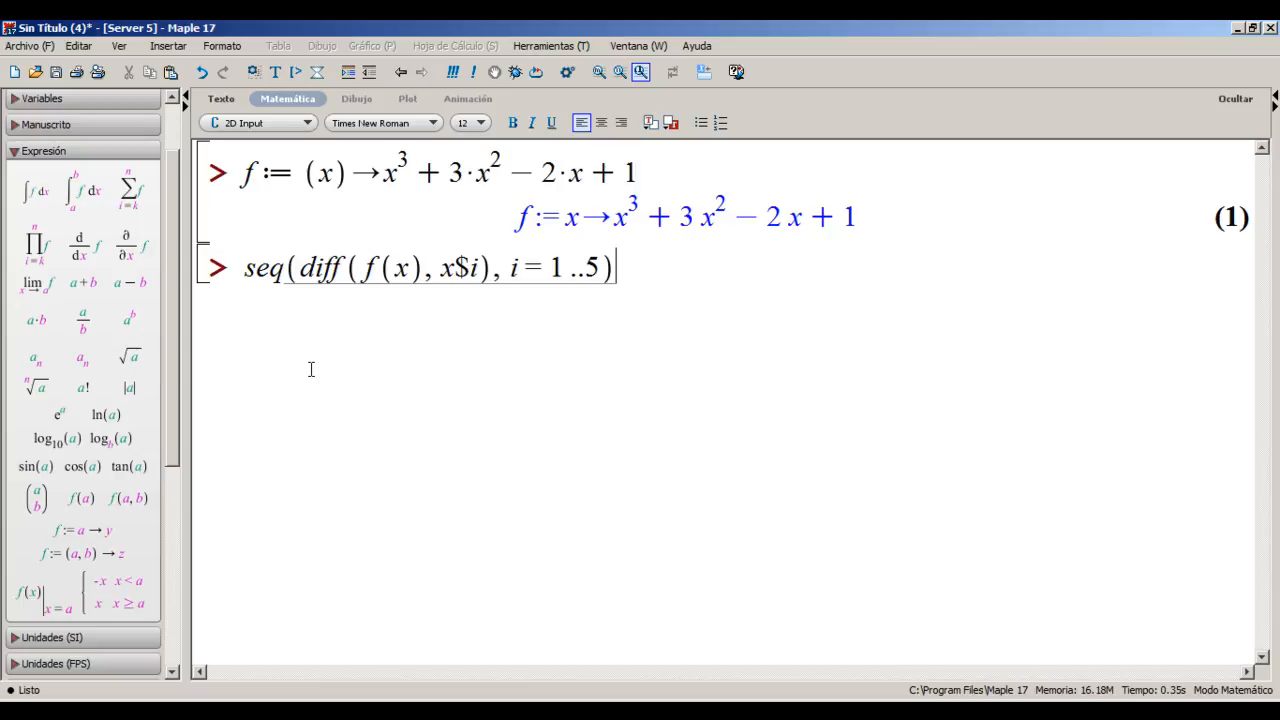
key(Return)
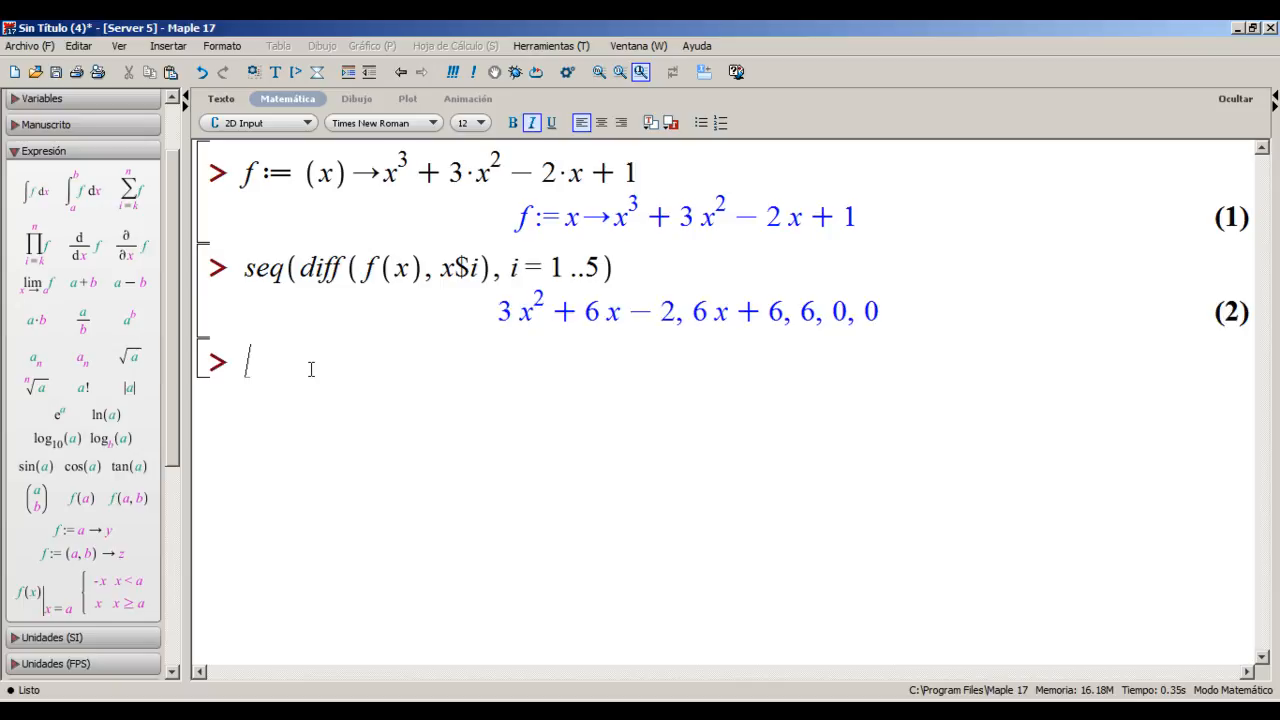
Examine each successive derivative in the sequence output and the seq command that generates them
drag(499, 310, 676, 316)
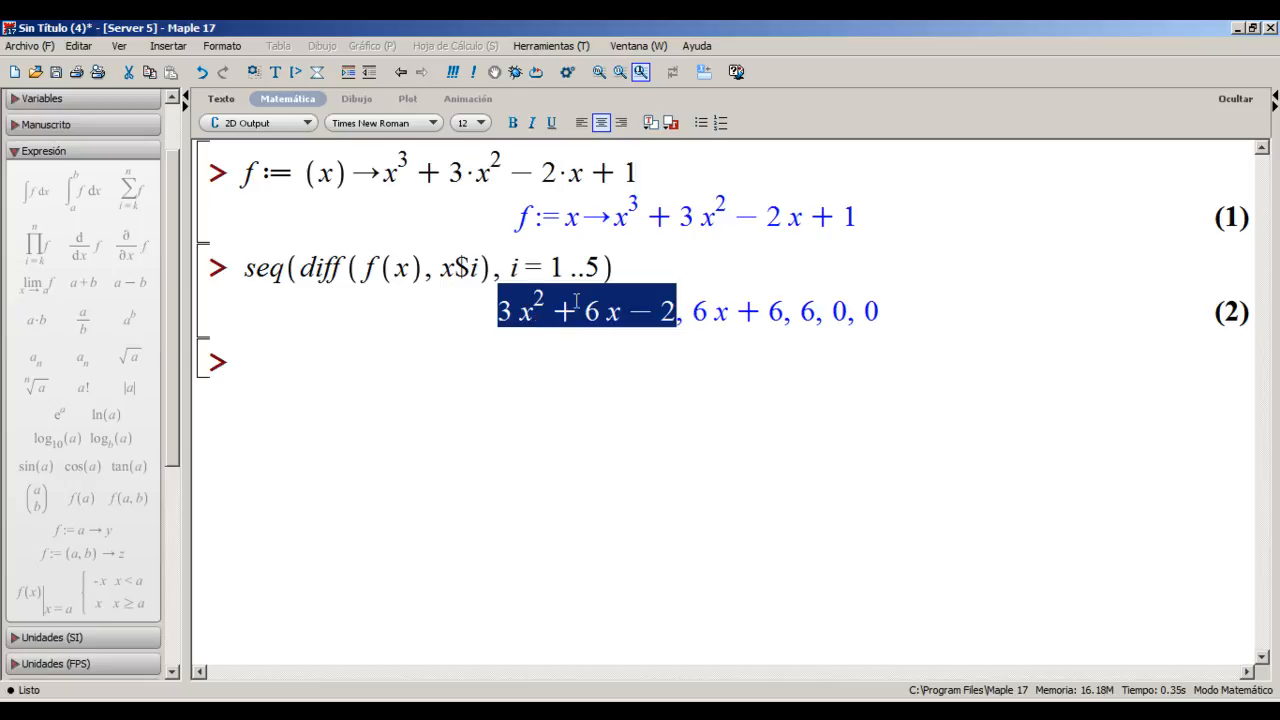
drag(690, 312, 785, 315)
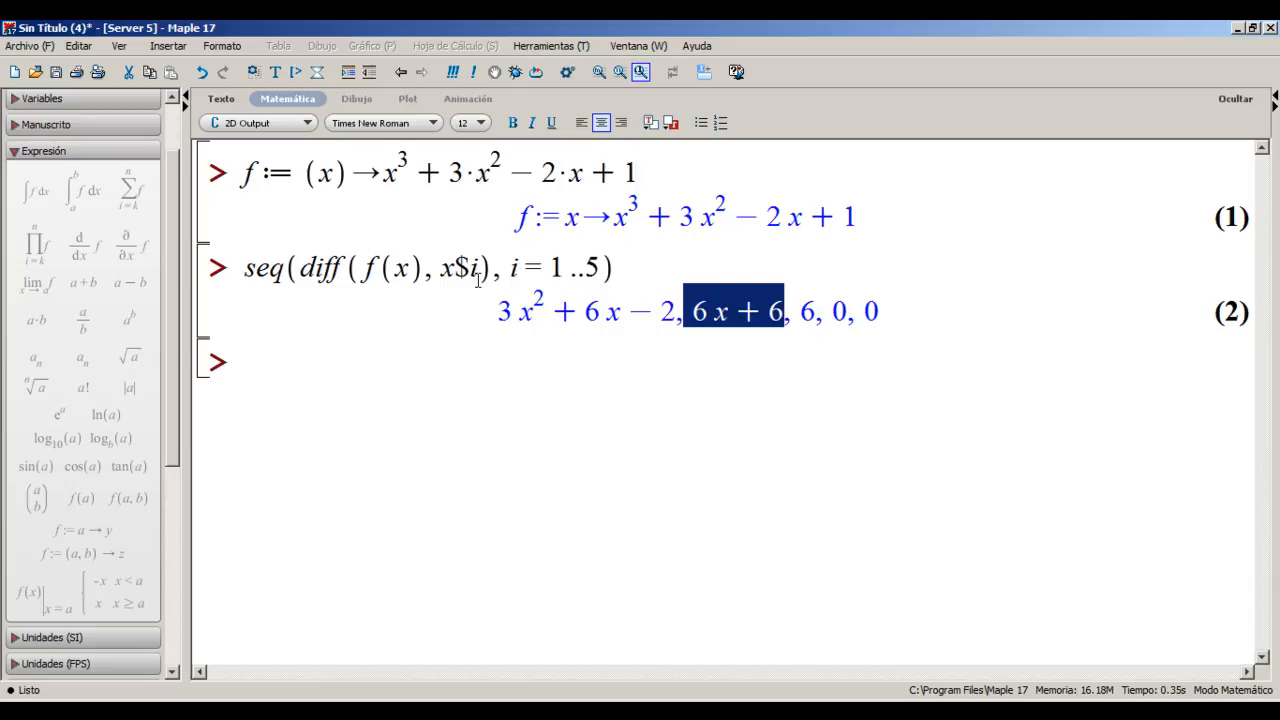
double_click(806, 313)
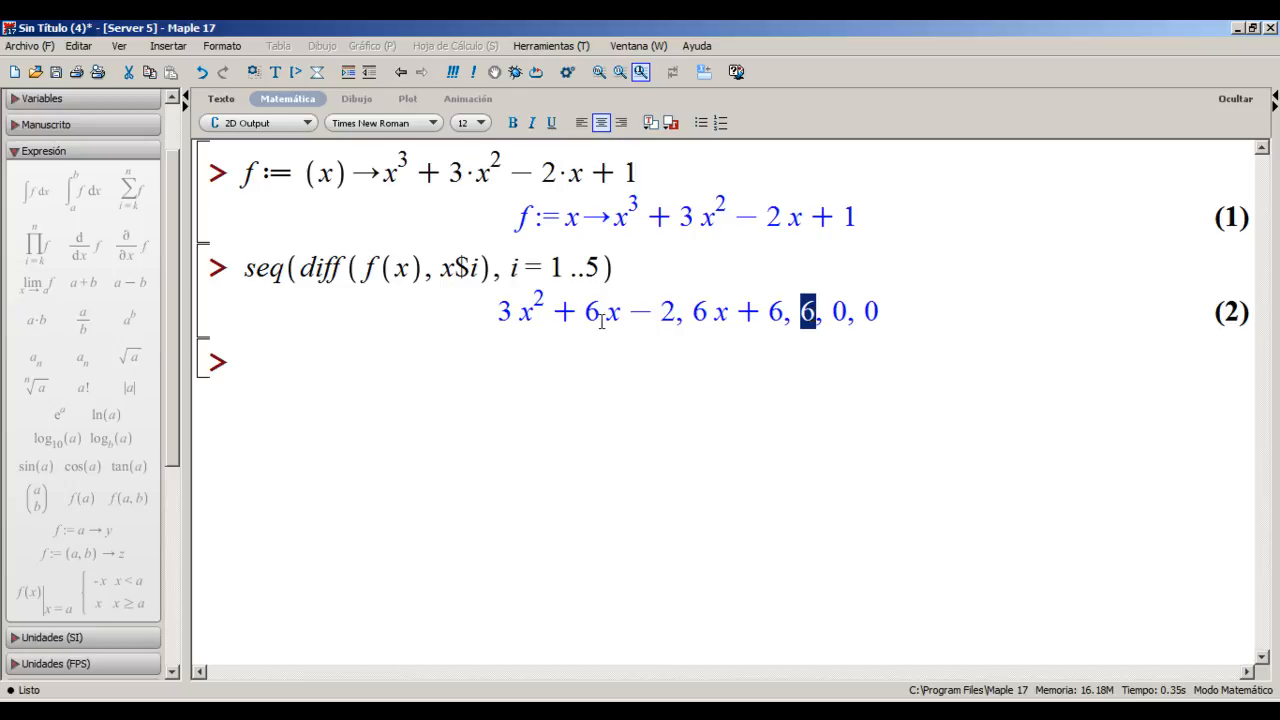
drag(696, 313, 729, 313)
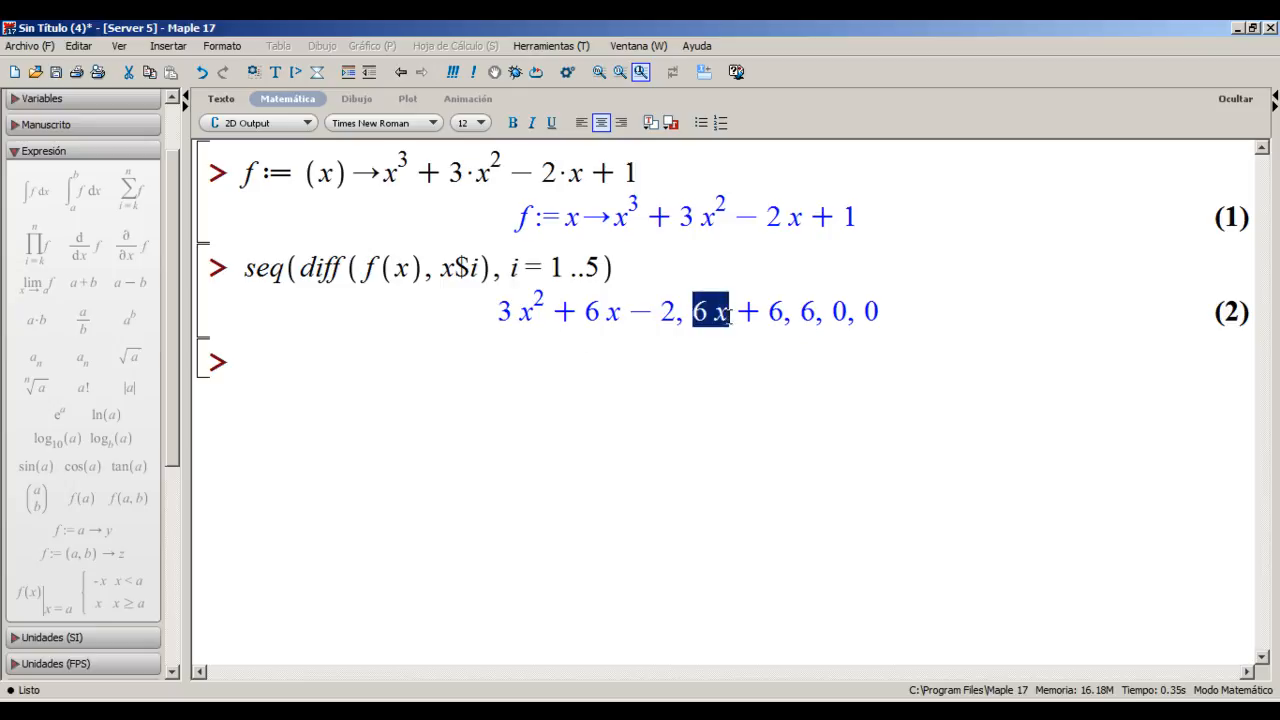
click(800, 313)
mouse_move(822, 313)
mouse_down()
mouse_move(857, 314)
mouse_move(808, 316)
mouse_up()
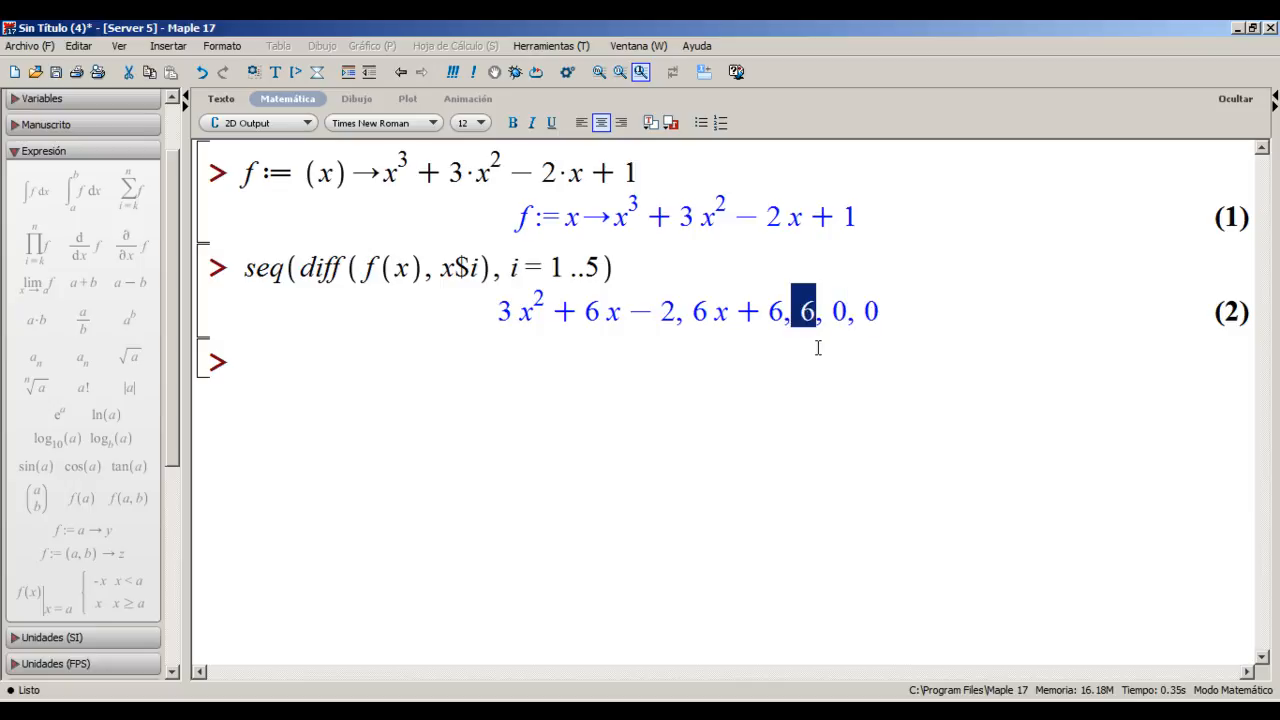
click(653, 373)
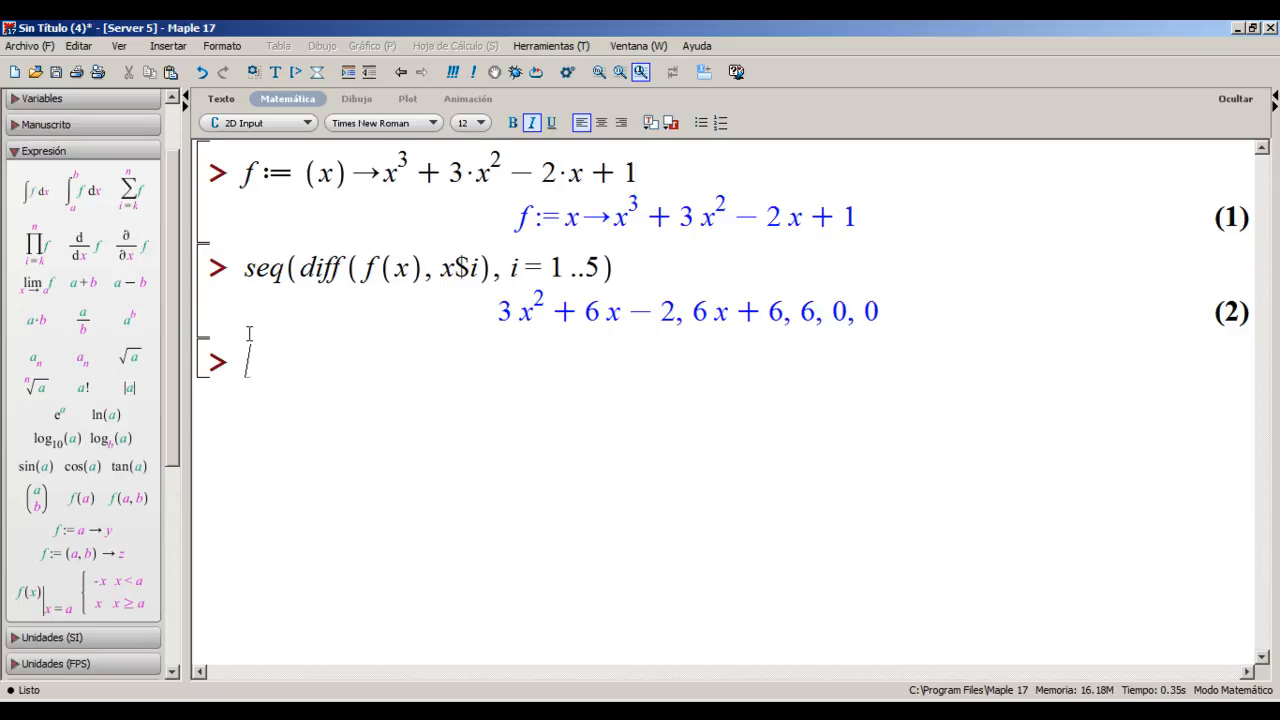
drag(276, 352, 244, 176)
click(408, 357)
drag(500, 310, 883, 312)
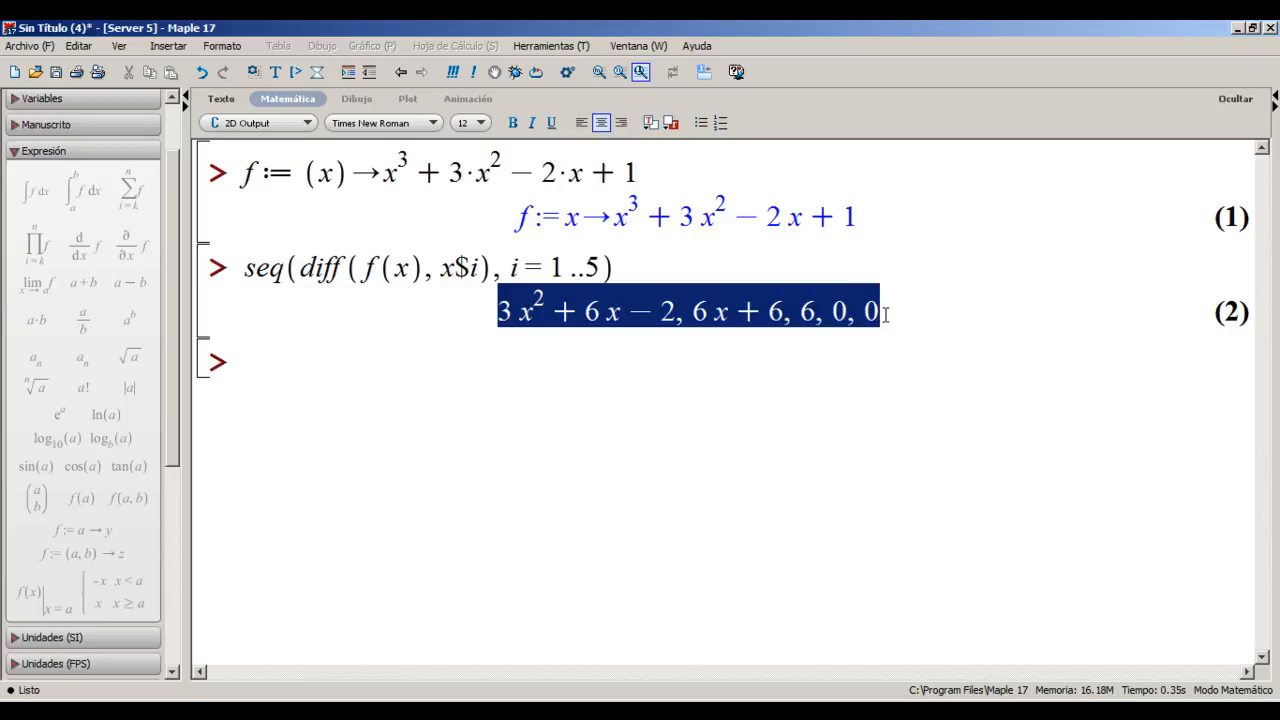
click(475, 375)
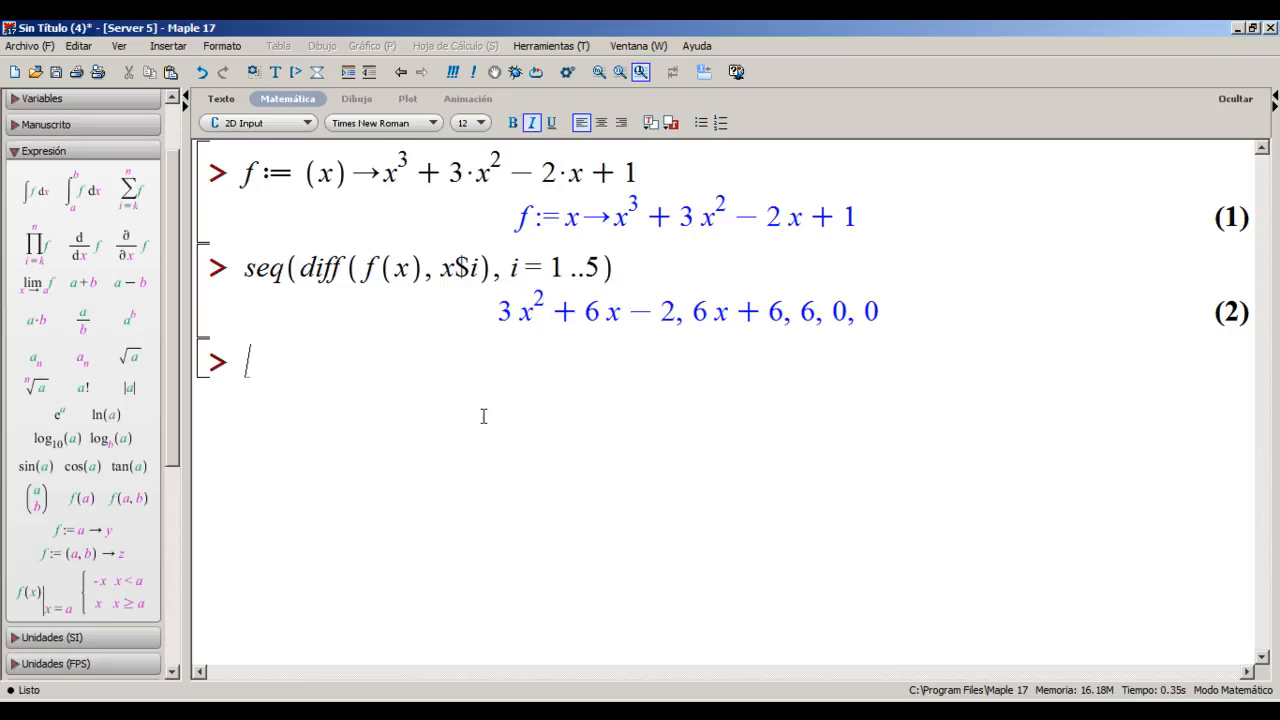
click(273, 273)
double_click(273, 273)
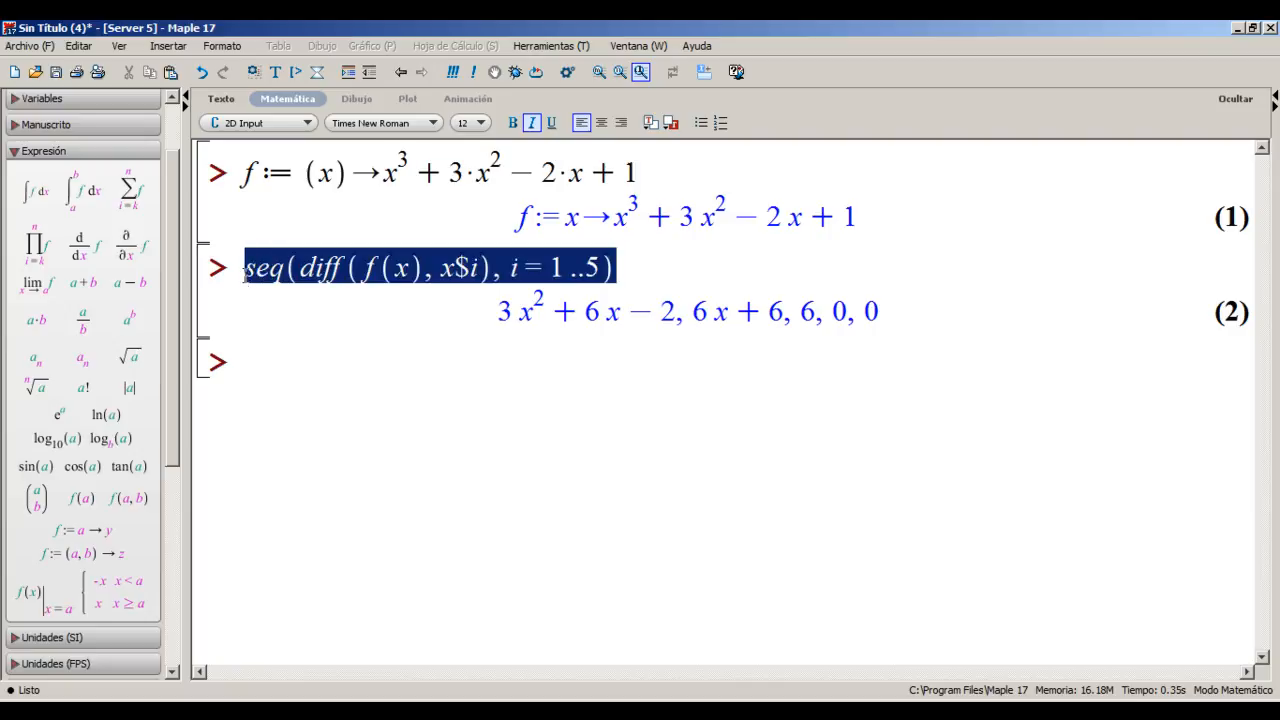
click(277, 278)
double_click(262, 270)
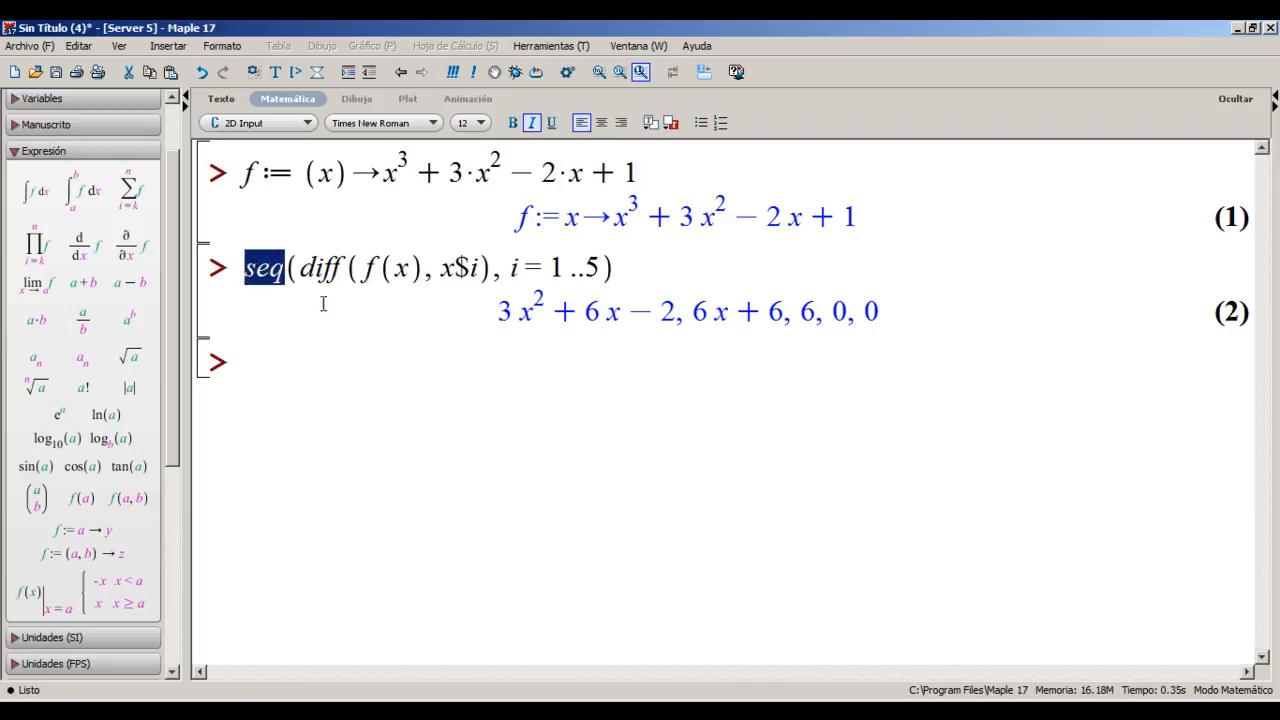
click(331, 363)
drag(316, 373, 229, 274)
click(318, 382)
Clear the worksheet, define the function f := (x) -> x^2 + 2*x - 1 and evaluate it
drag(311, 374, 243, 178)
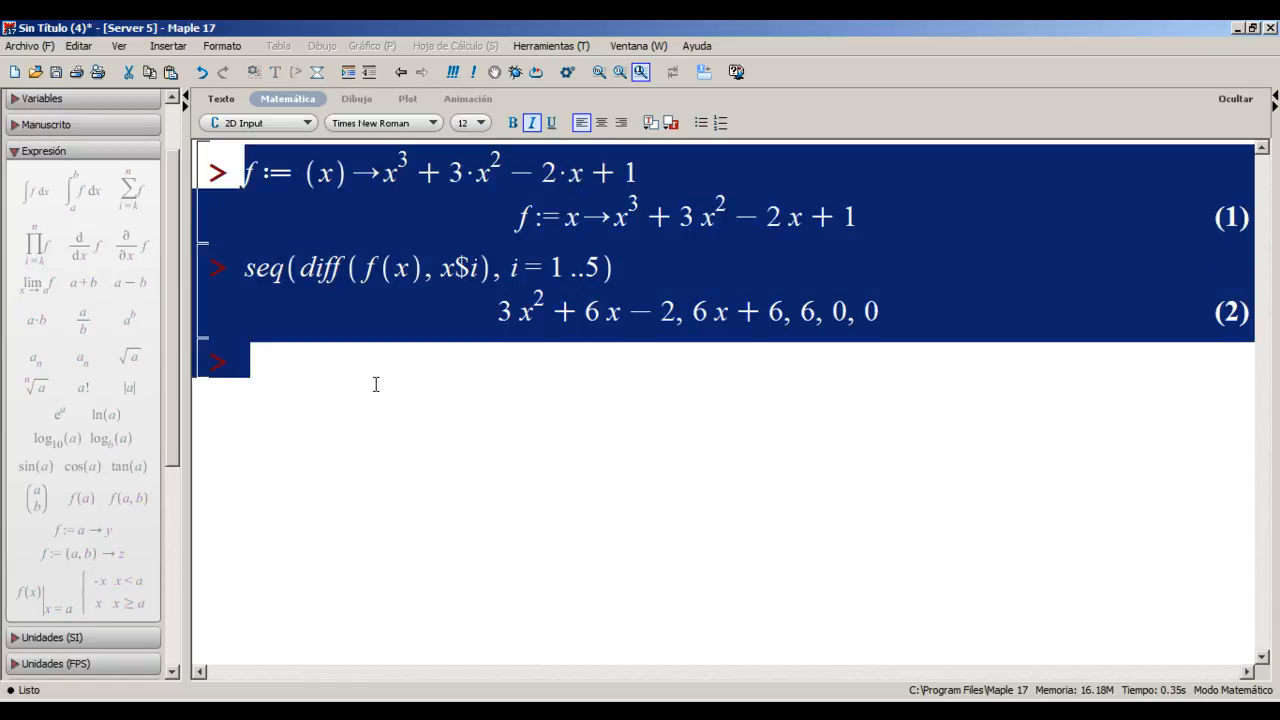
key(Delete)
text(f)
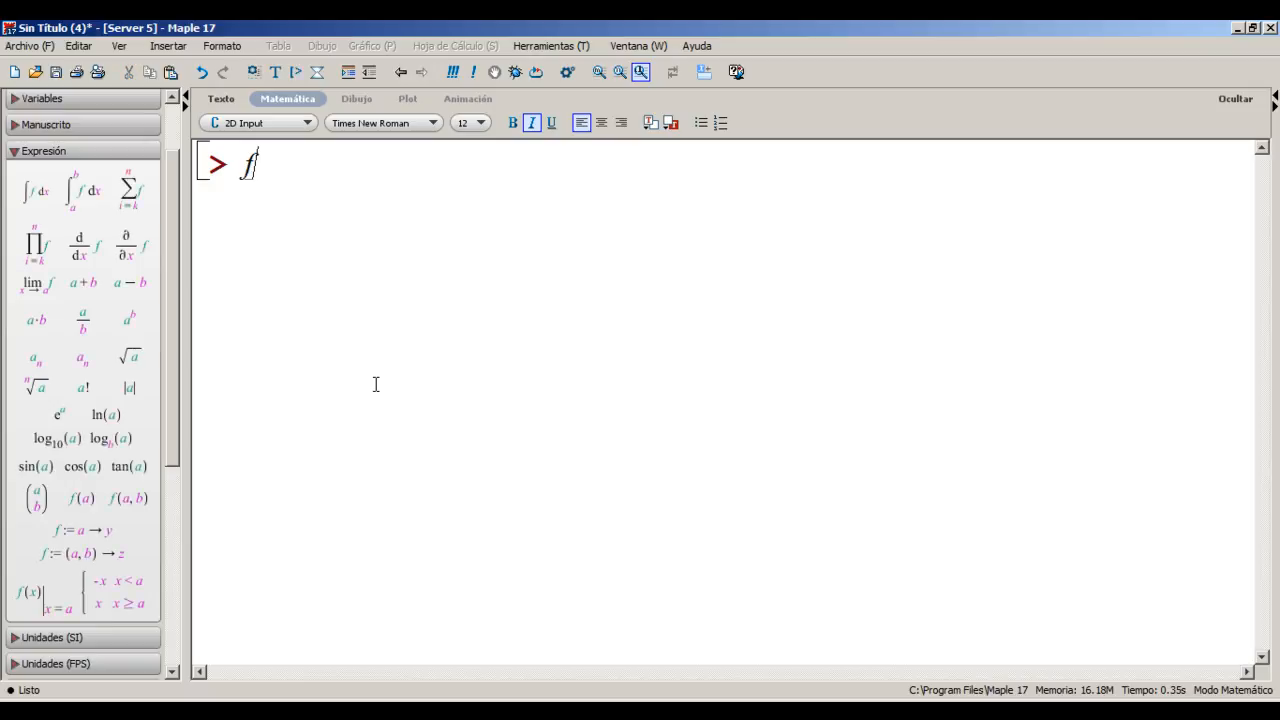
text(:=)
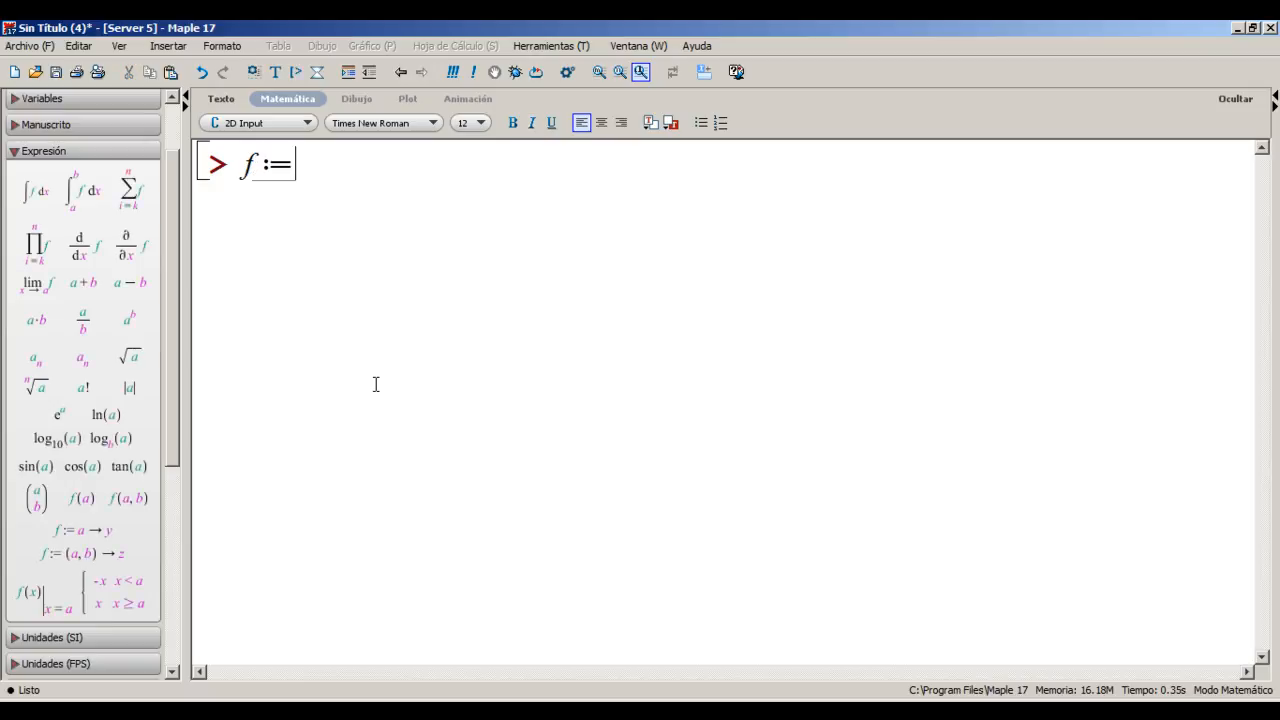
text((x))
text(->)
text(x^2)
key(Right)
text(+2*x-)
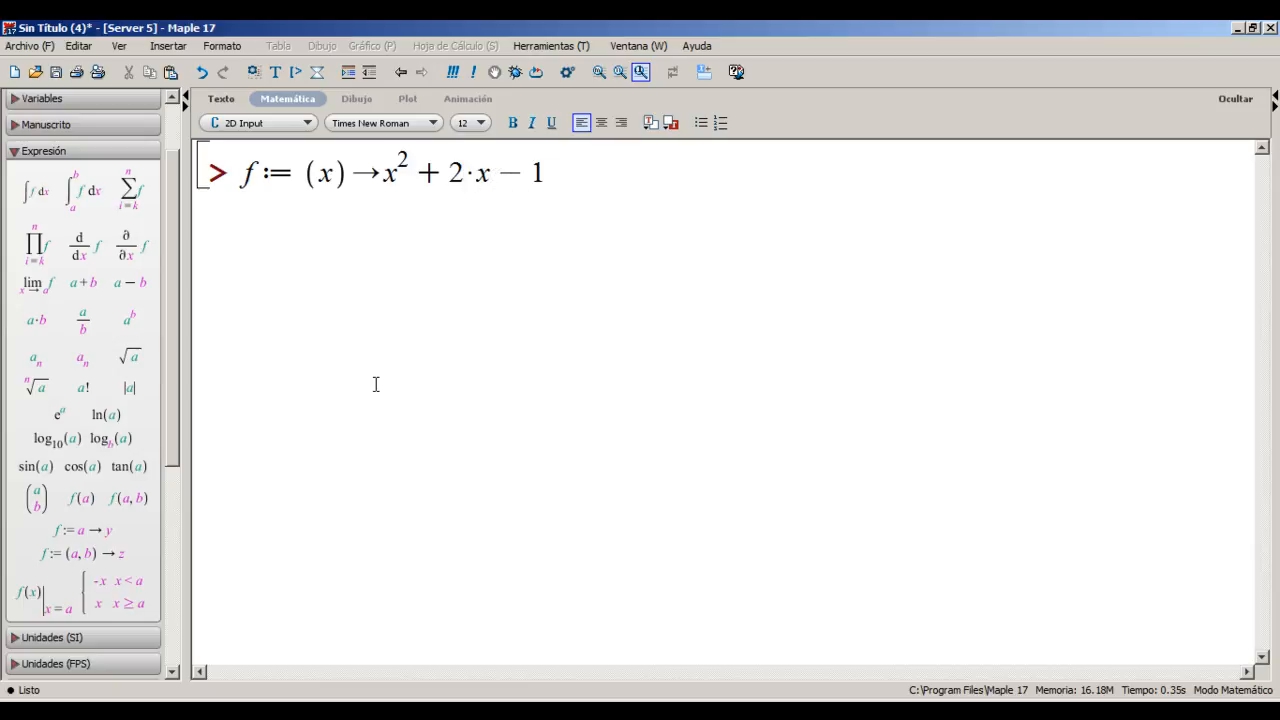
key(Return)
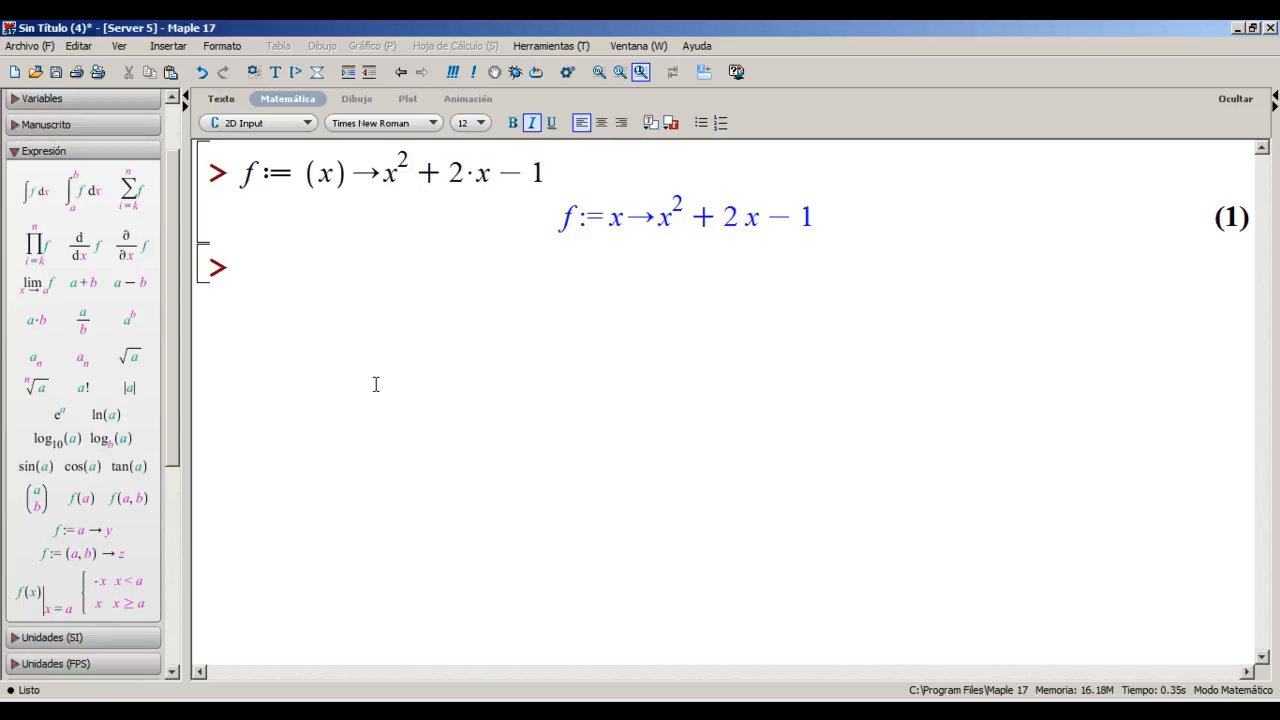
Begin an assignment to a variable named df for the derivative of f
text(df := )
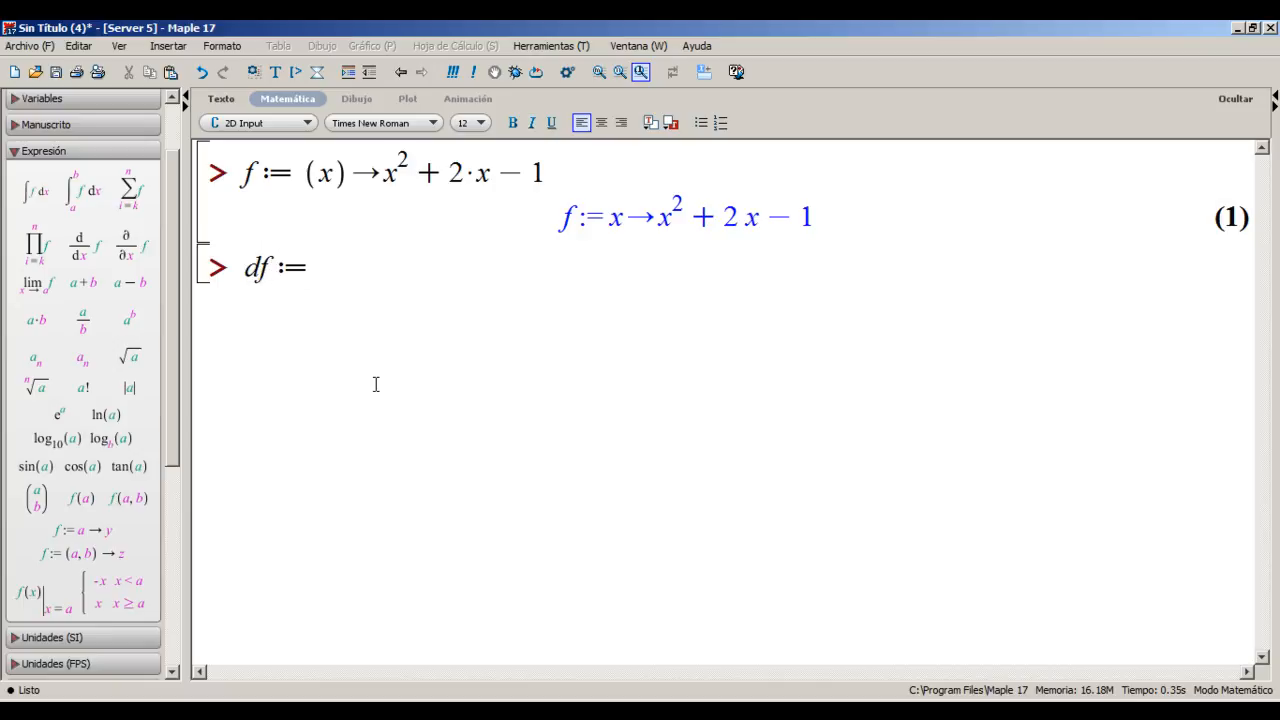
text(D(f))
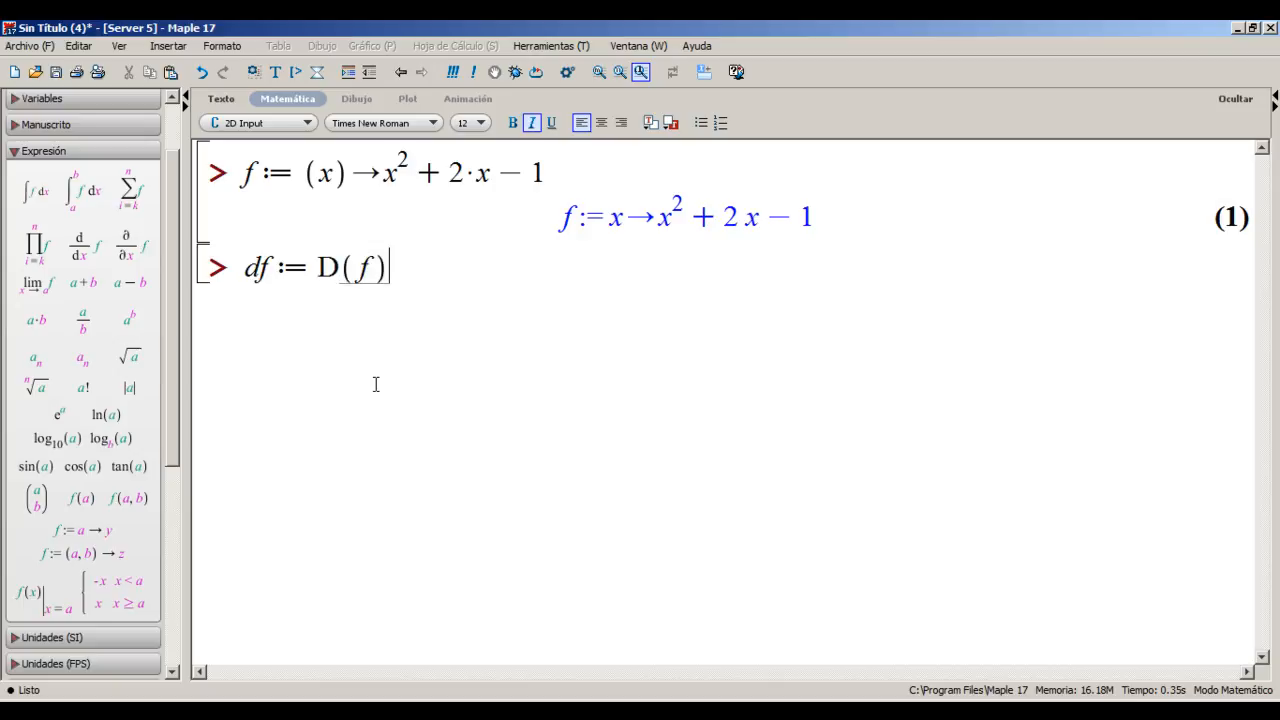
key(Left)
key(Left)
key(Left)
key(Right)
key(Right)
key(Right)
key(BackSpace)
key(BackSpace)
key(BackSpace)
key(BackSpace)
Complete the df assignment with diff(f(x), x) and evaluate it
text(diff(f()
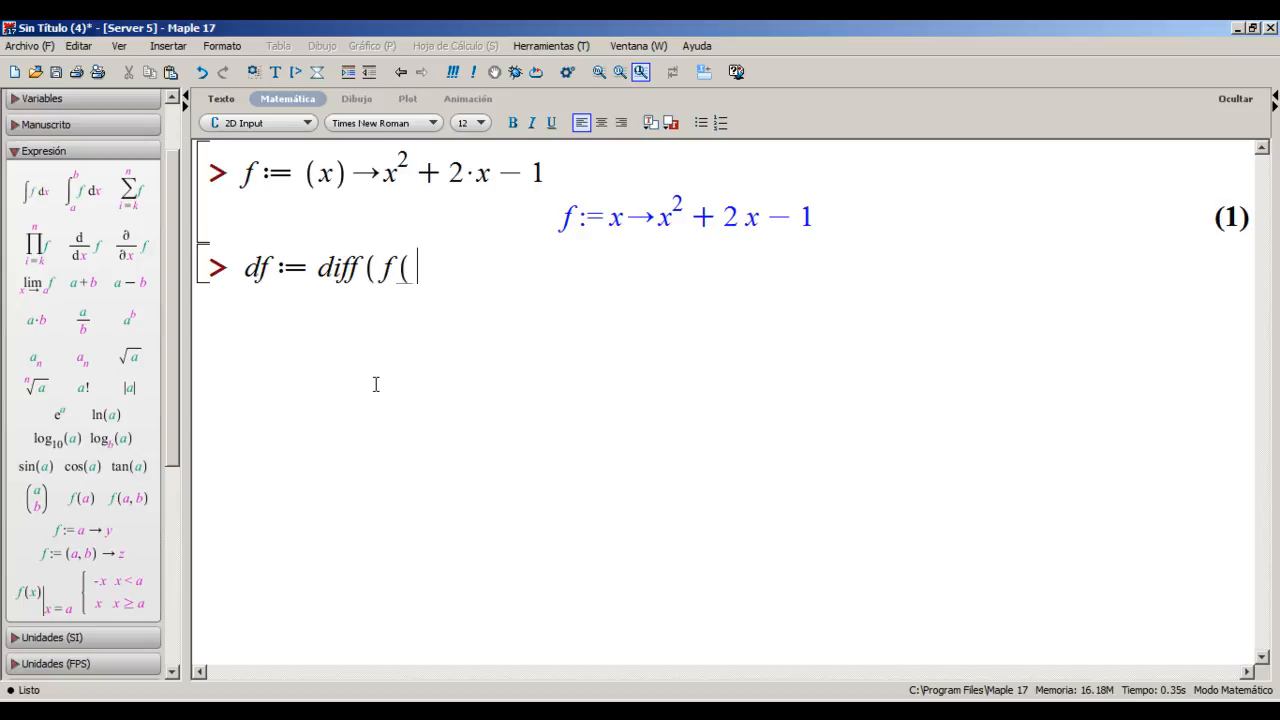
text(x), x))
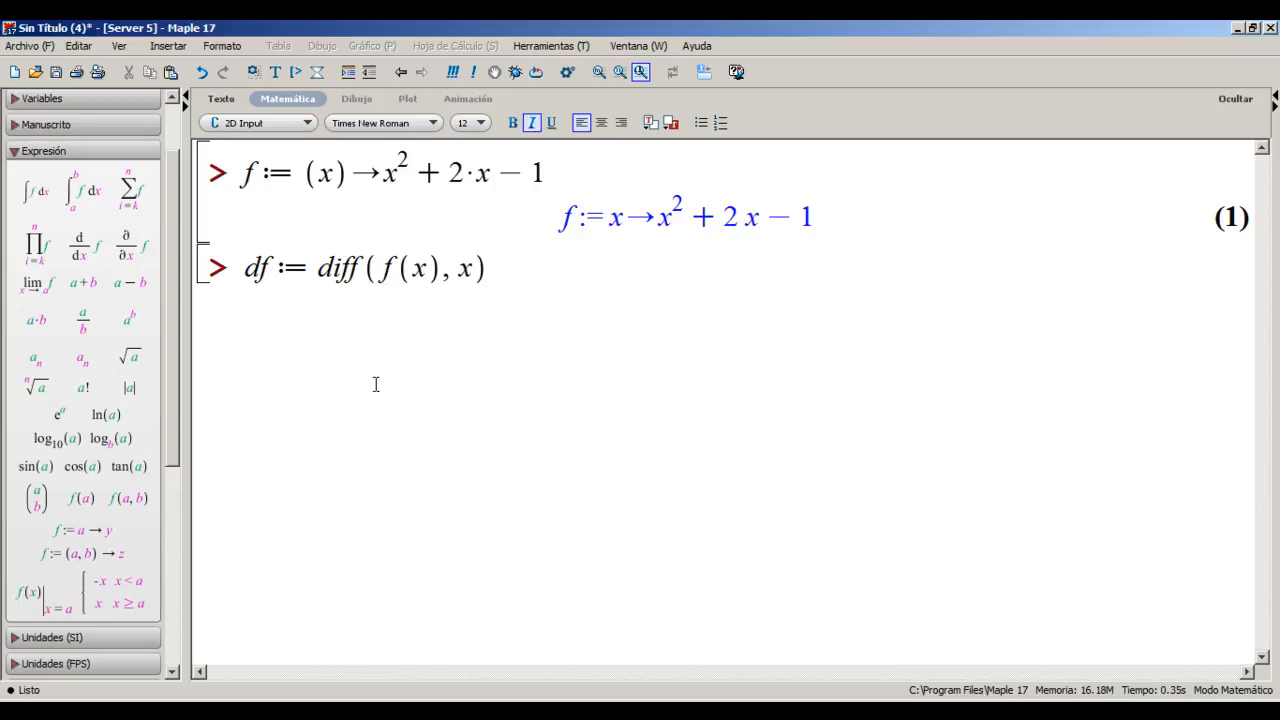
key(Return)
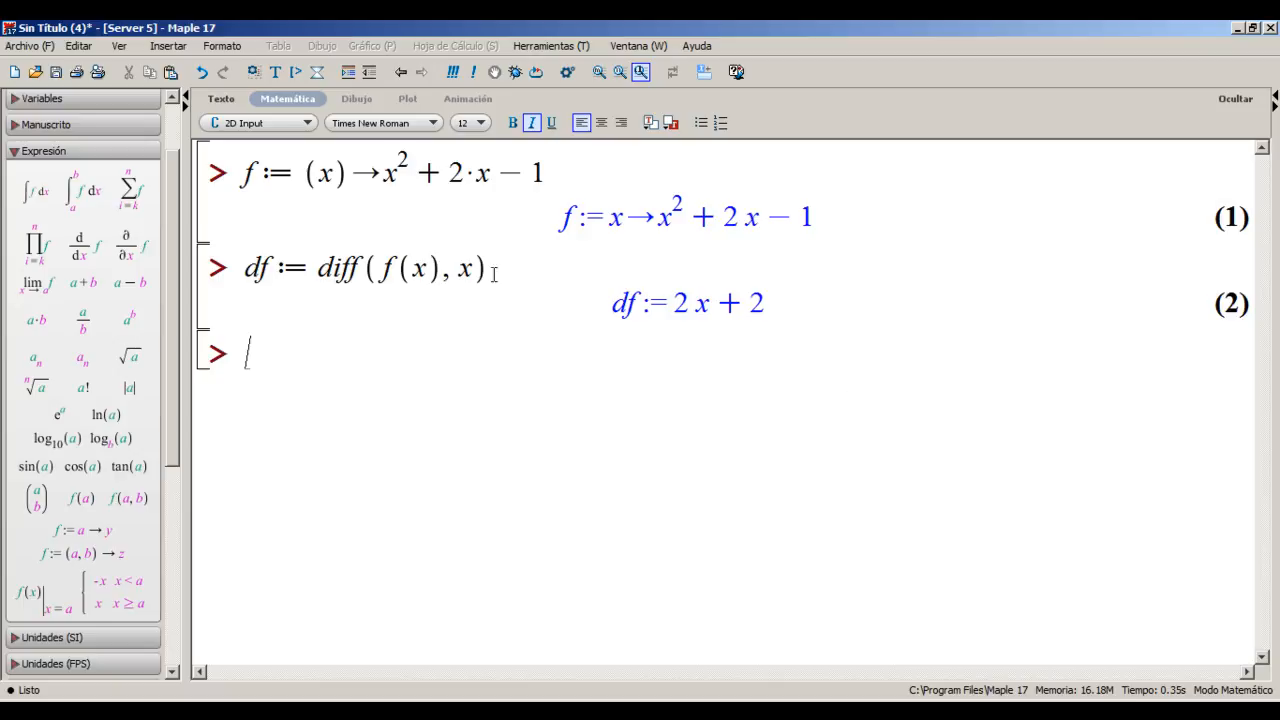
Assign eval(df, 2) to the variable m and evaluate it
click(689, 316)
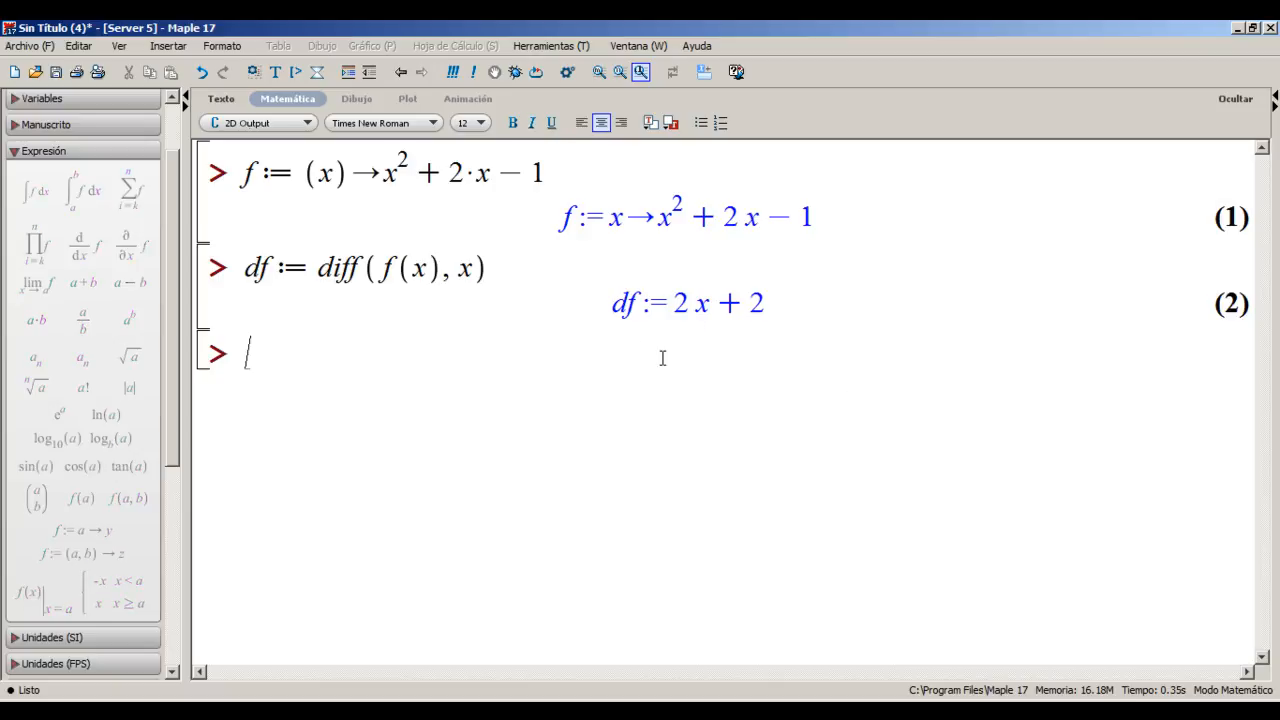
click(712, 321)
drag(622, 318, 741, 339)
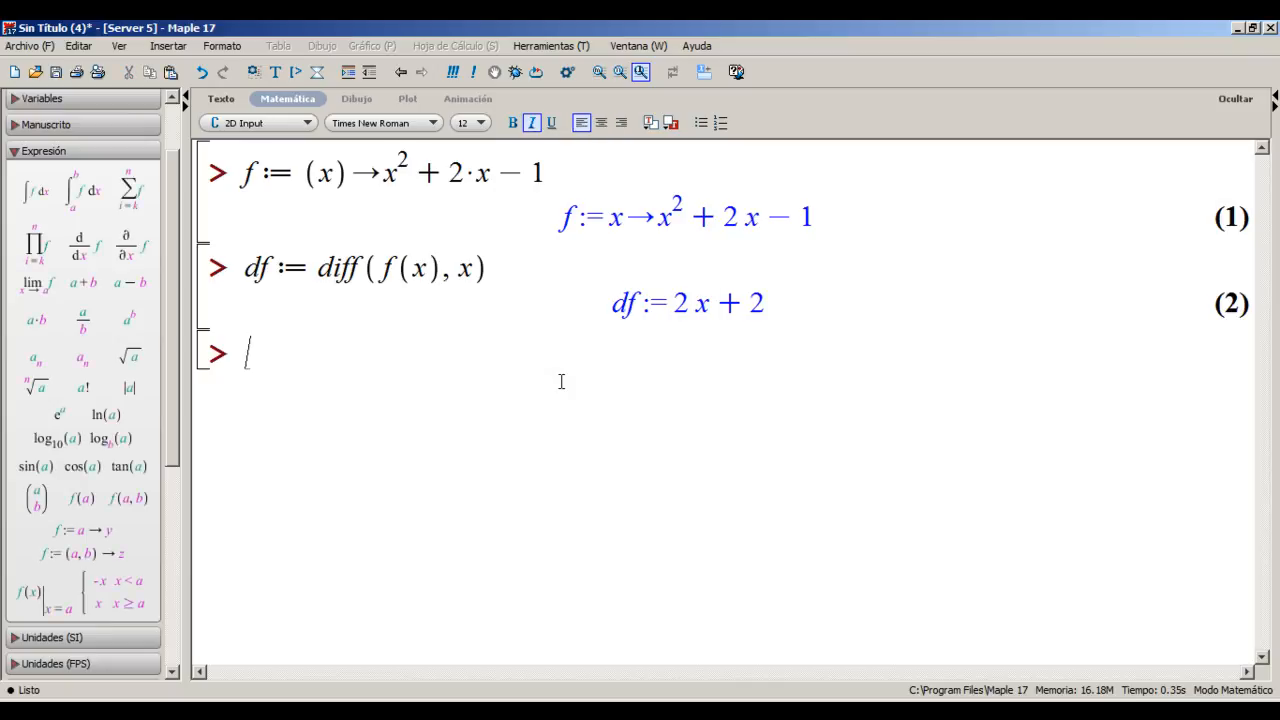
text(m :)
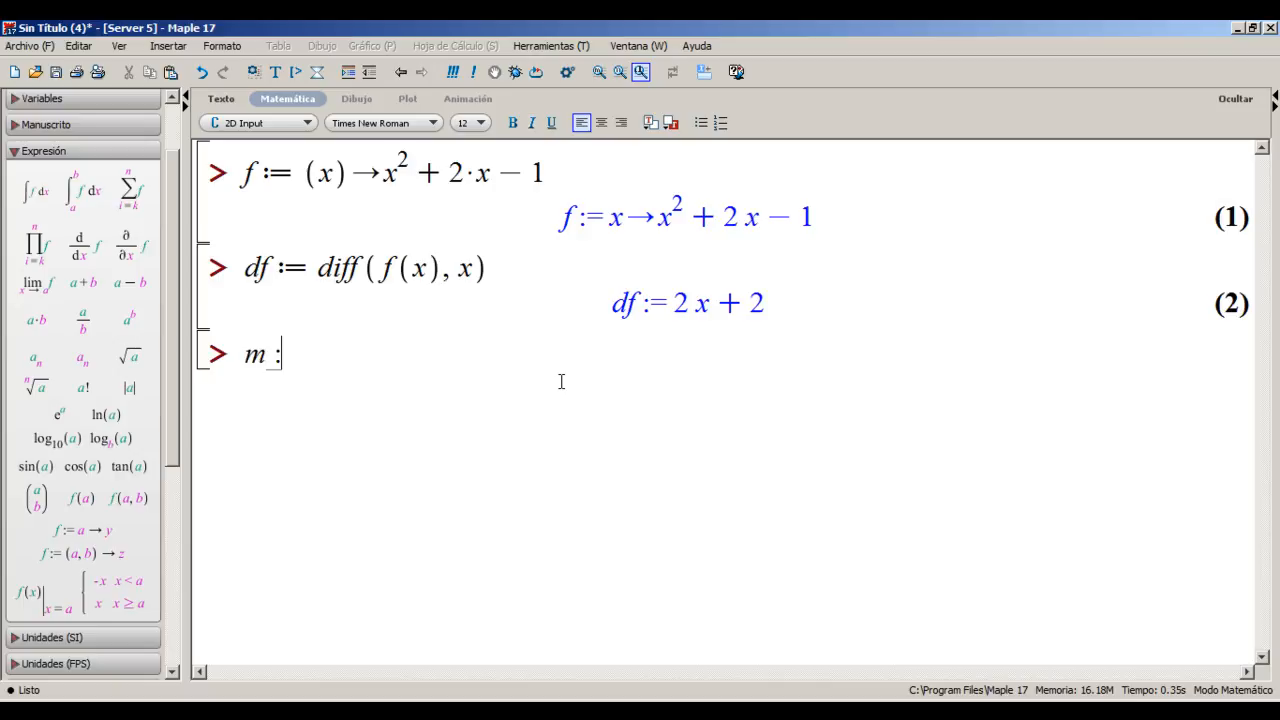
text(= eval()
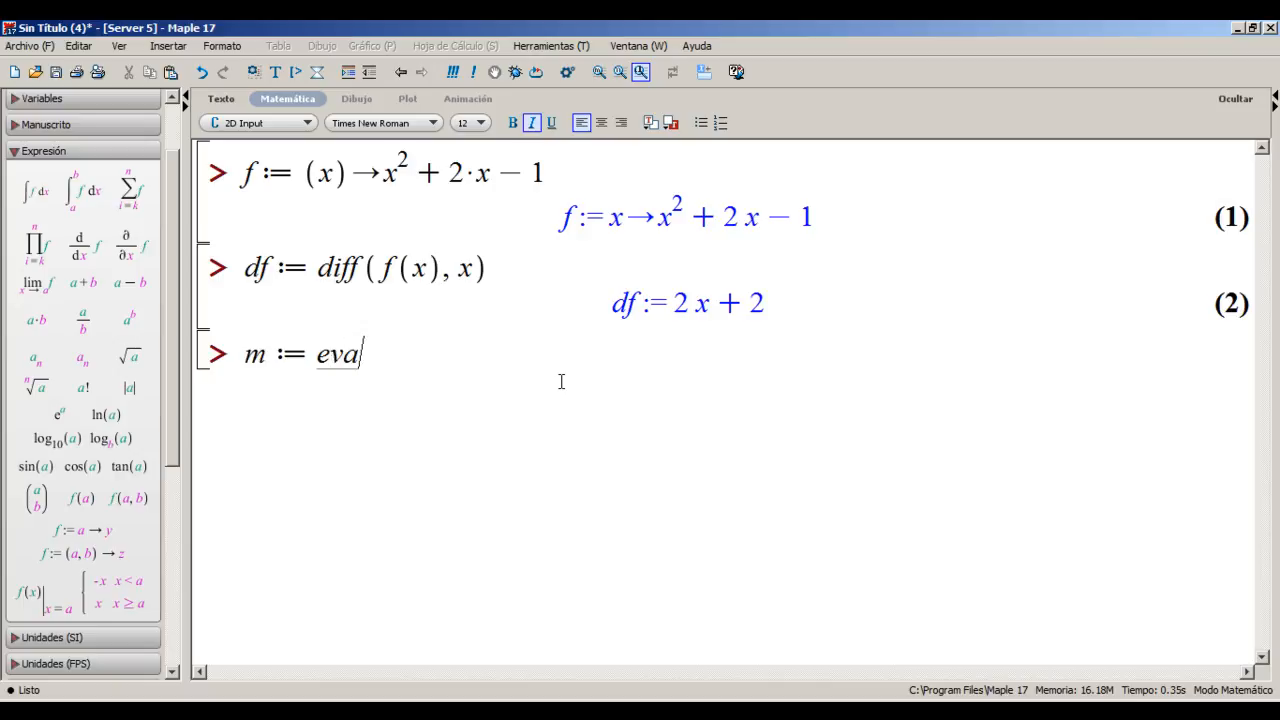
text(df, )
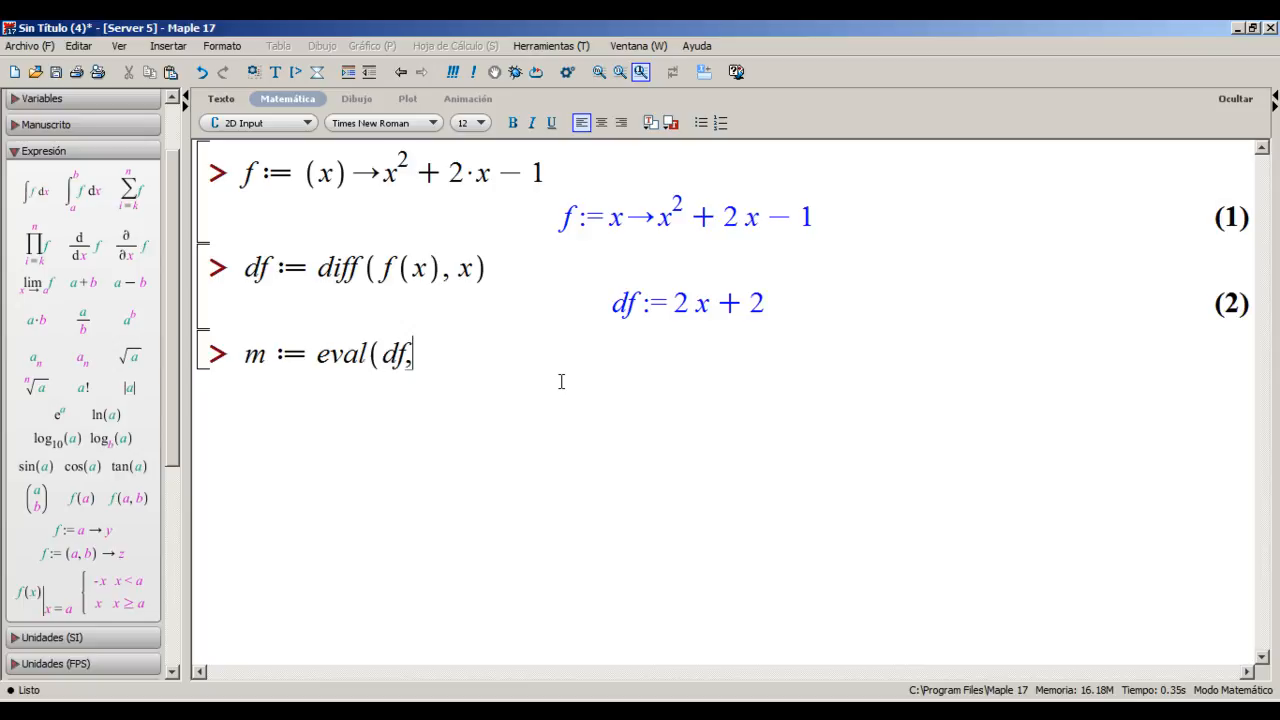
text(2))
key(Return)
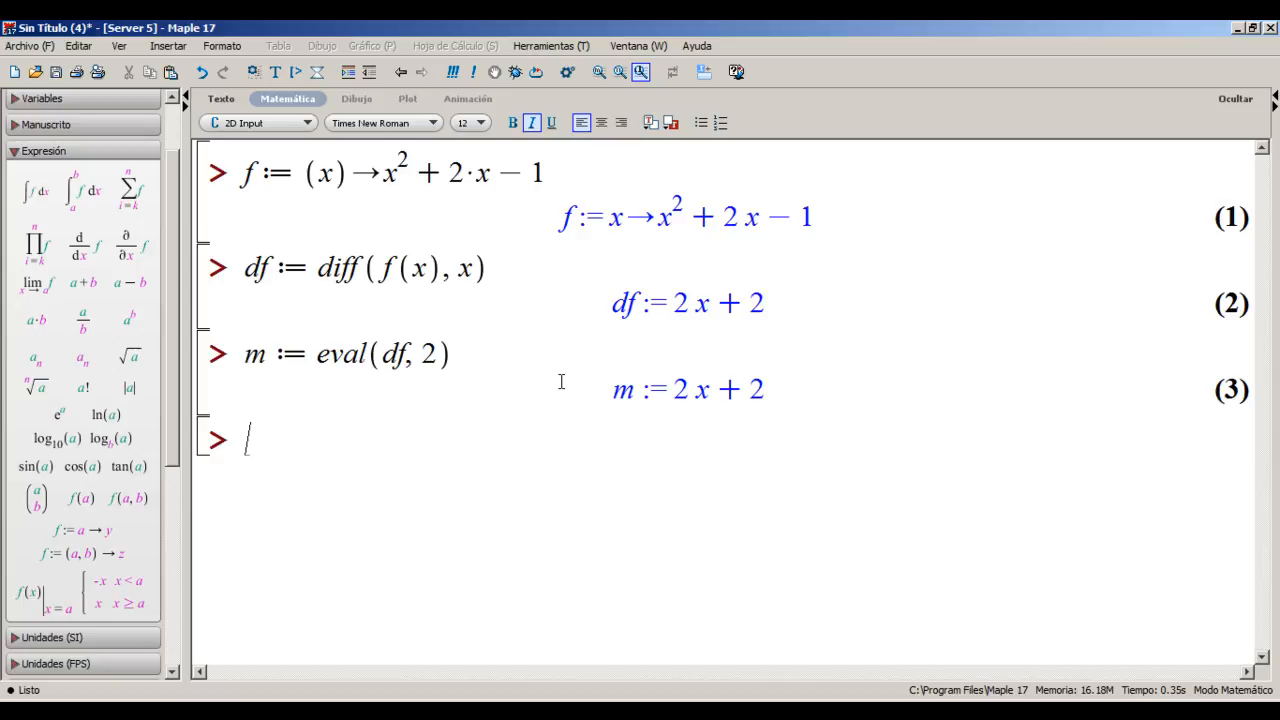
Correct the evaluation point in the m assignment to x = 2 and re-evaluate it
key(Up)
key(Up)
key(Up)
key(Down)
key(Down)
key(Up)
key(Up)
key(Down)
key(Down)
key(Up)
click(455, 357)
key(Left)
text(x =)
key(Return)
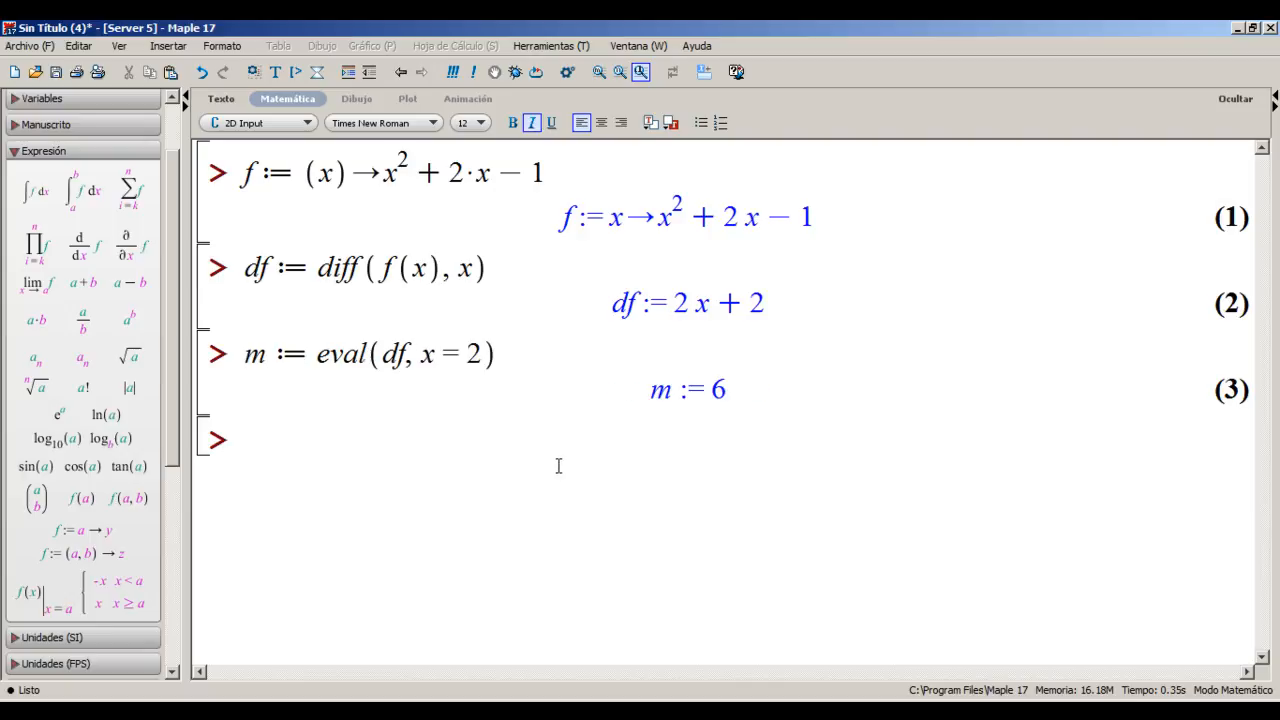
Assign the tangent line equation to ert with solve(y - f(2) = m*(x - 2)) and evaluate it
click(453, 72)
text(ert:=solve()
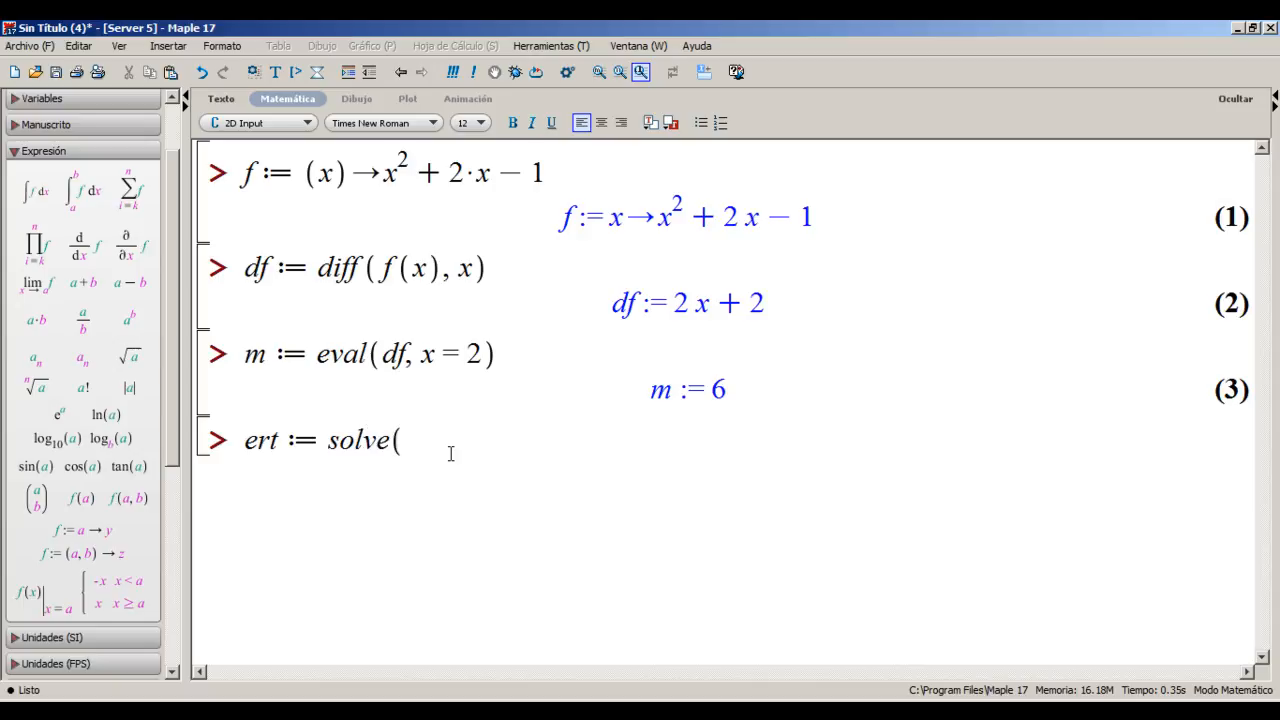
text(y)
text(-)
text(f)
text((2))
text(=m)
text(*(x)
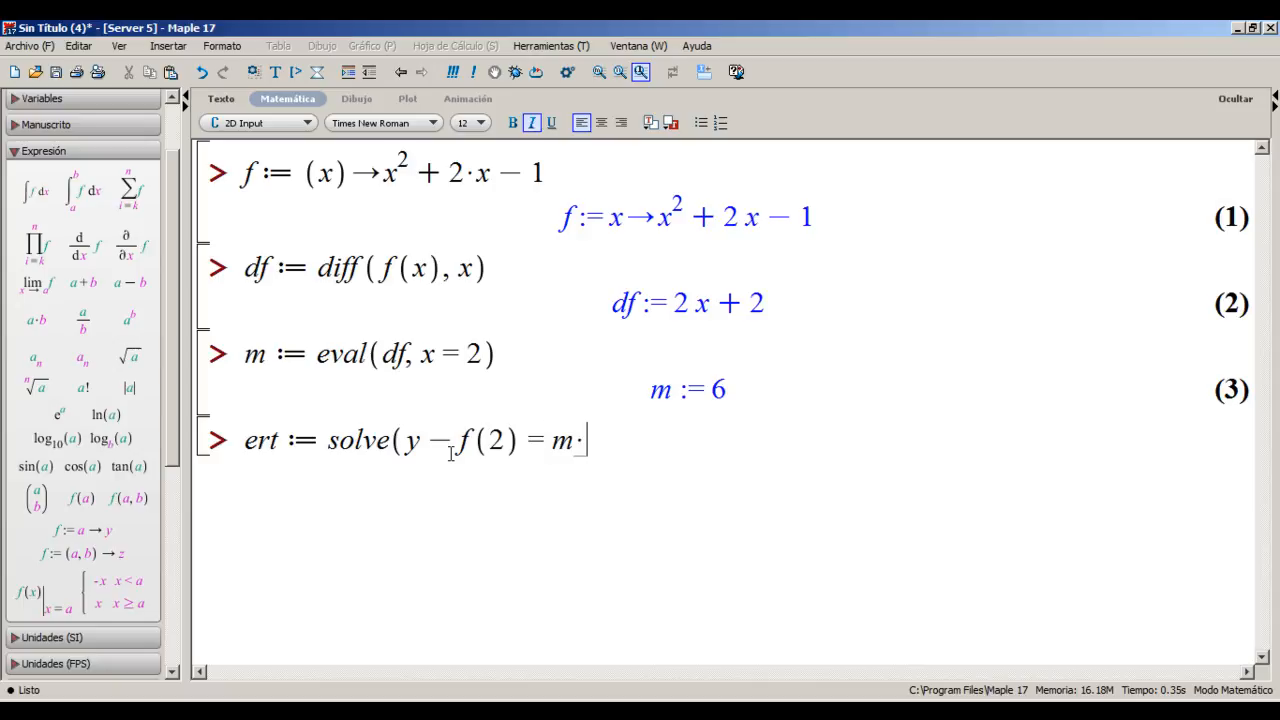
text(-2)))
key(Return)
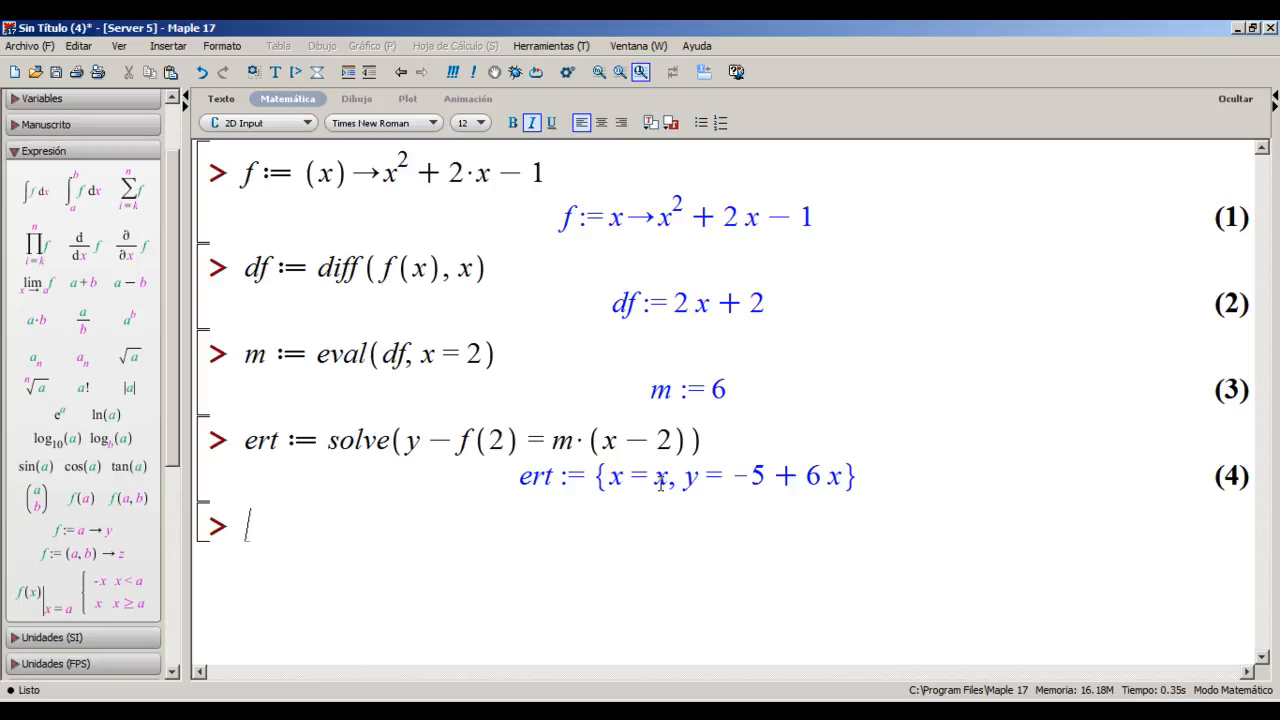
Add y as the unknown to solve for in the ert command and re-evaluate it
click(704, 441)
key(Left)
text(, y)
key(Return)
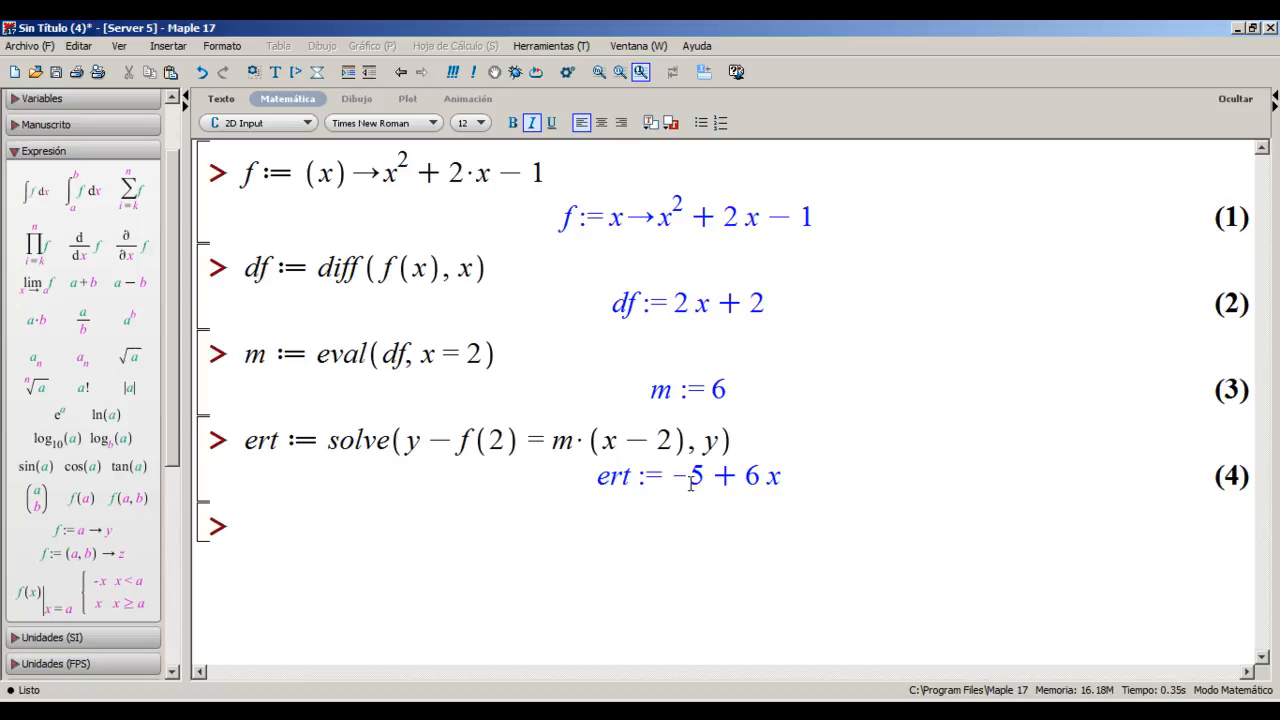
Plot the function and its tangent line together with plot({f(x), ert}, x = 0..3)
drag(672, 478, 783, 488)
click(697, 517)
text(plot()
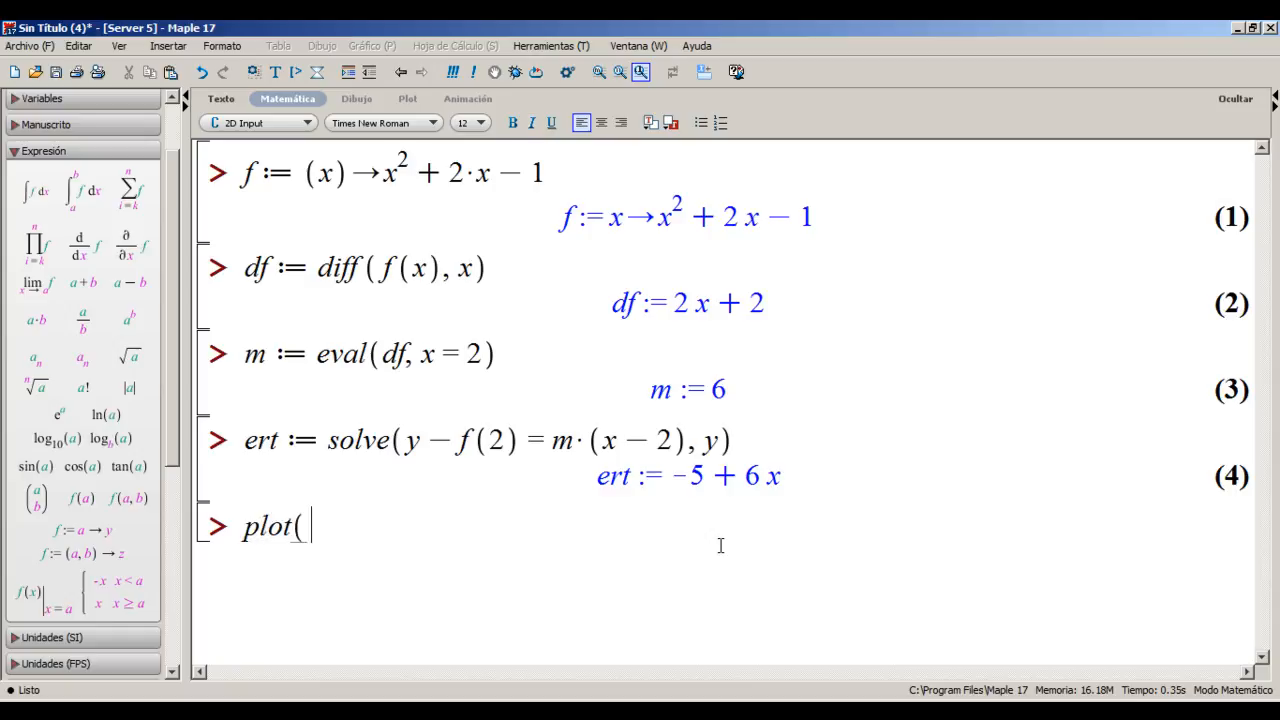
drag(688, 478, 764, 482)
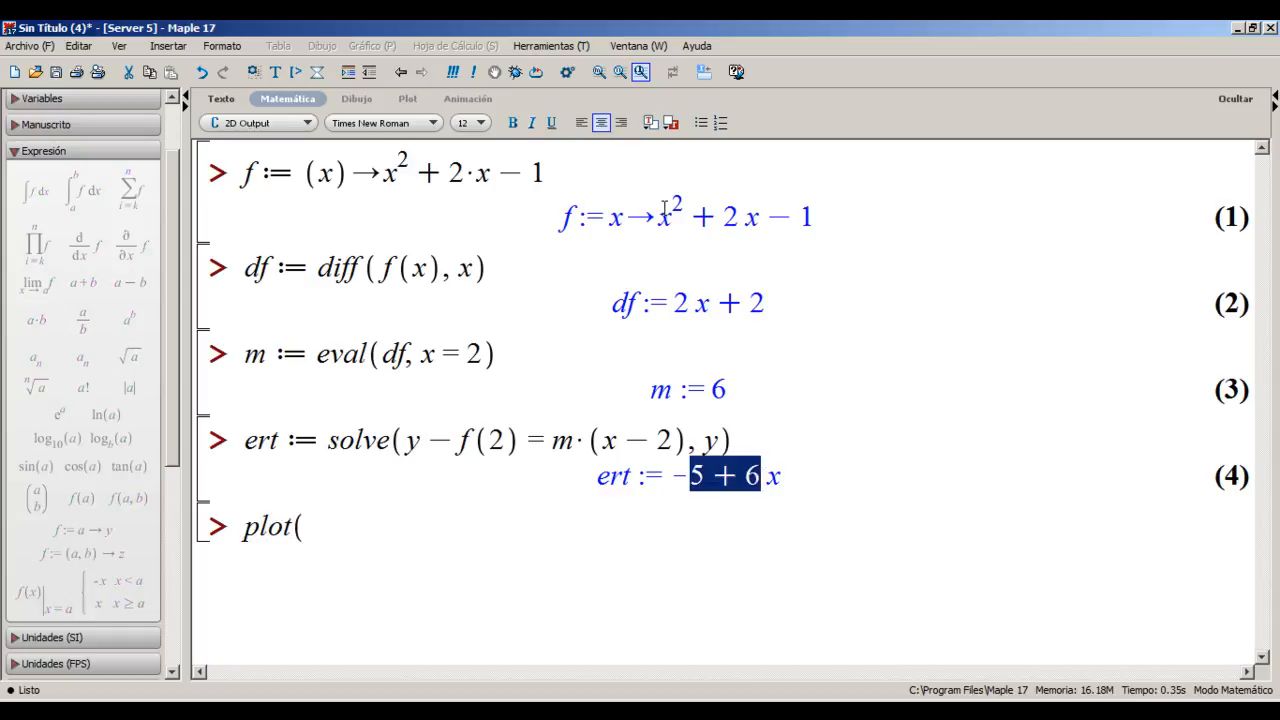
click(660, 216)
drag(660, 216, 816, 226)
drag(688, 478, 797, 482)
click(677, 506)
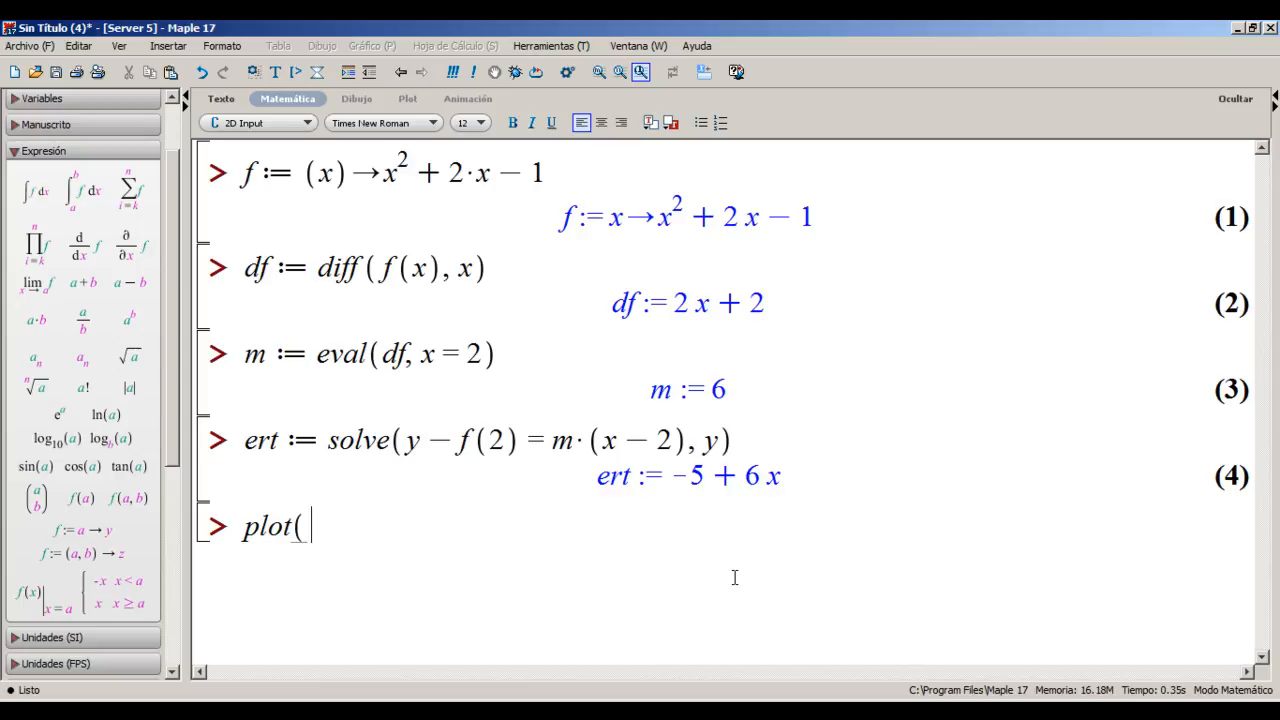
text({)
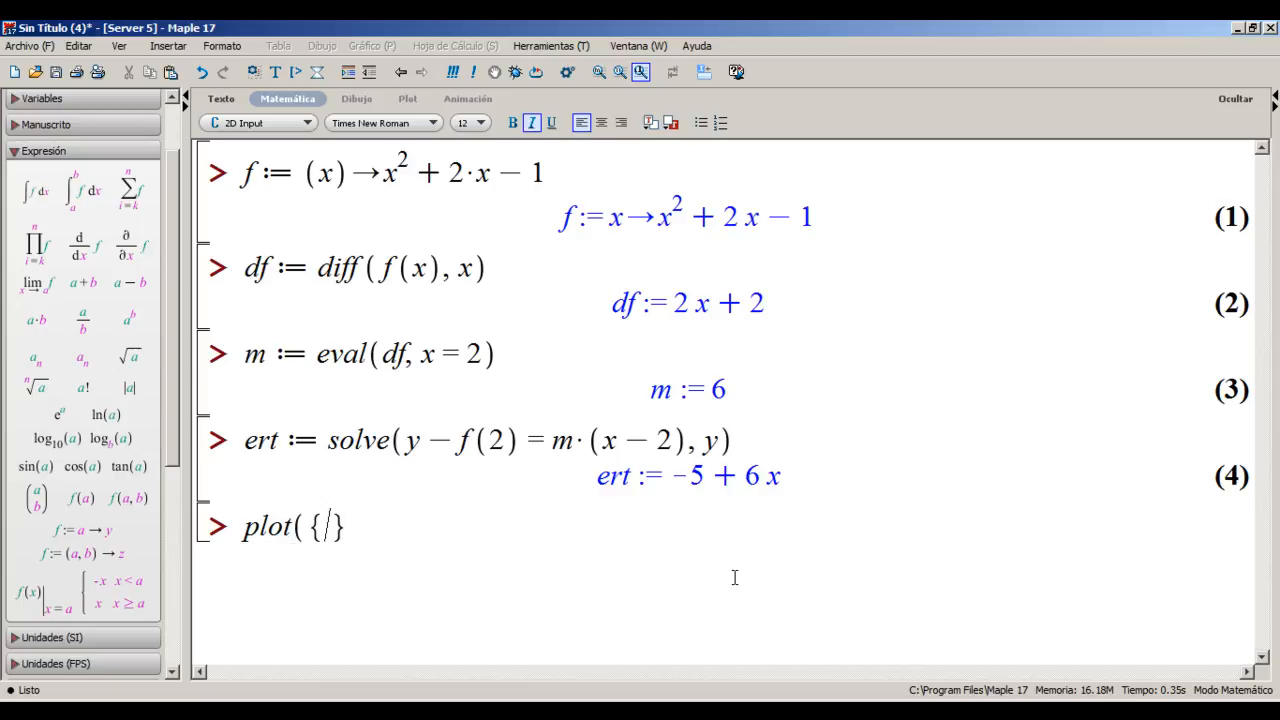
text(f(x), )
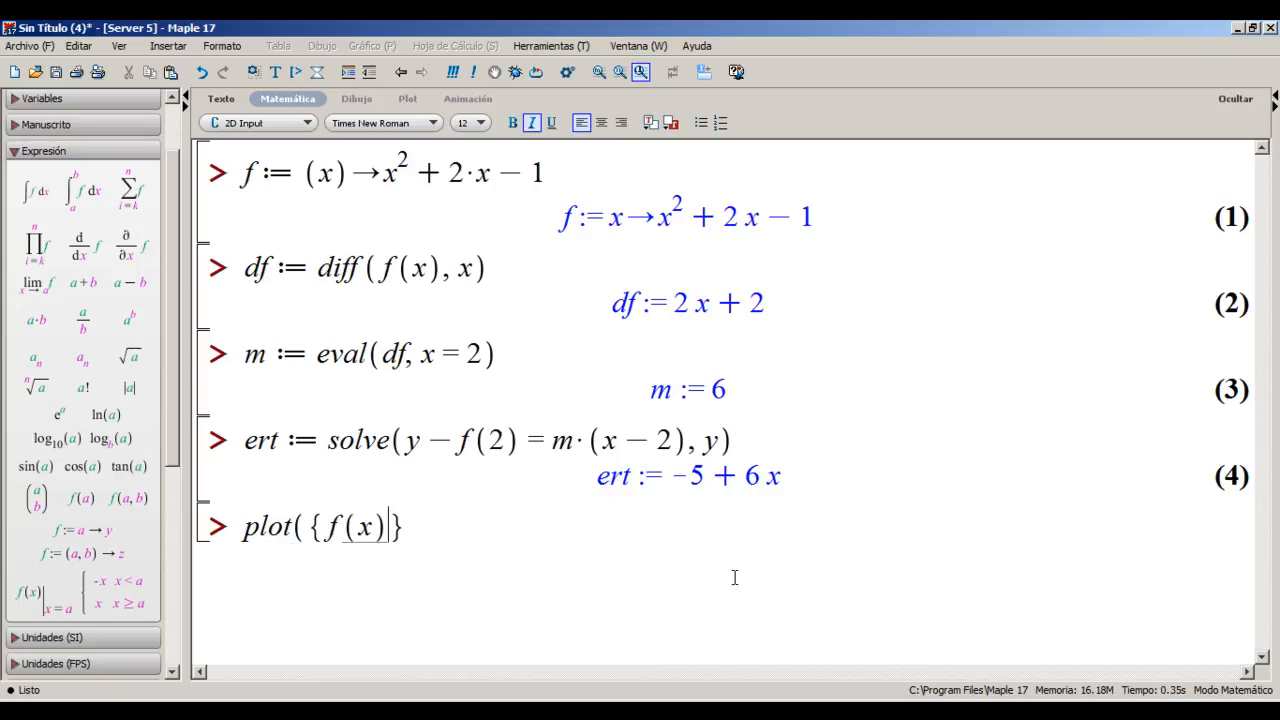
text(ert)
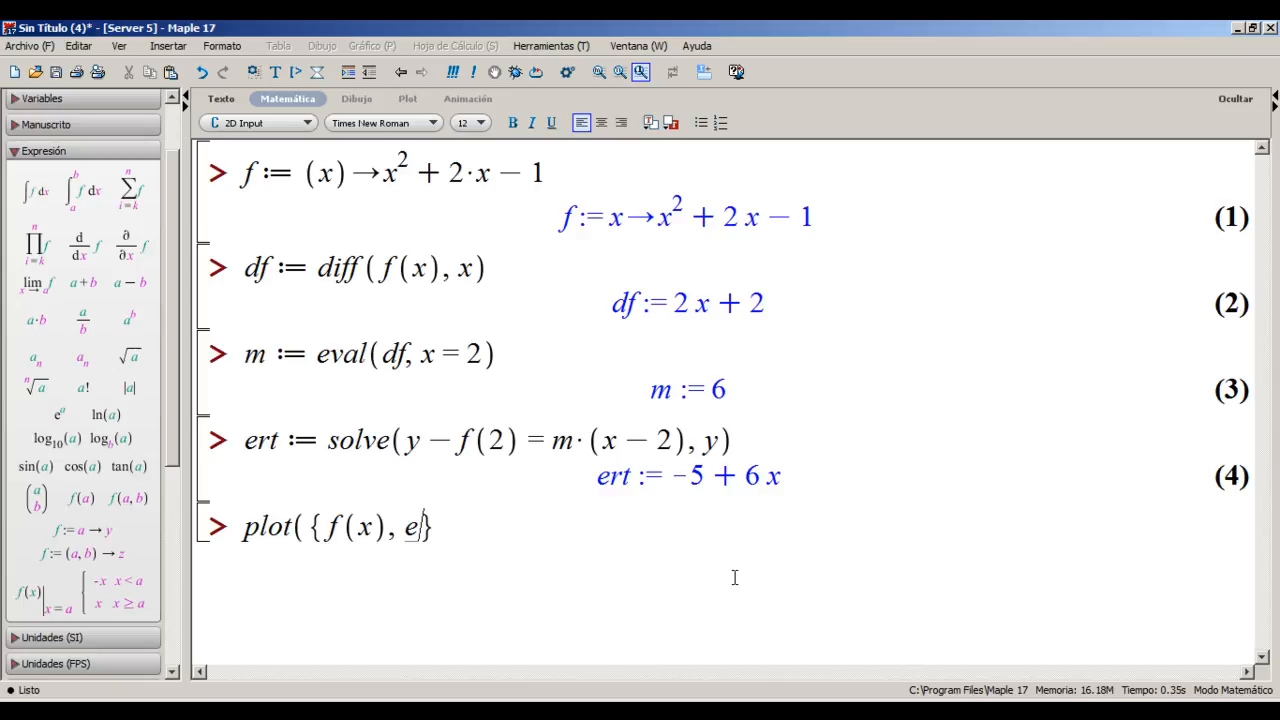
key(Right)
text(, x = 0 ..)
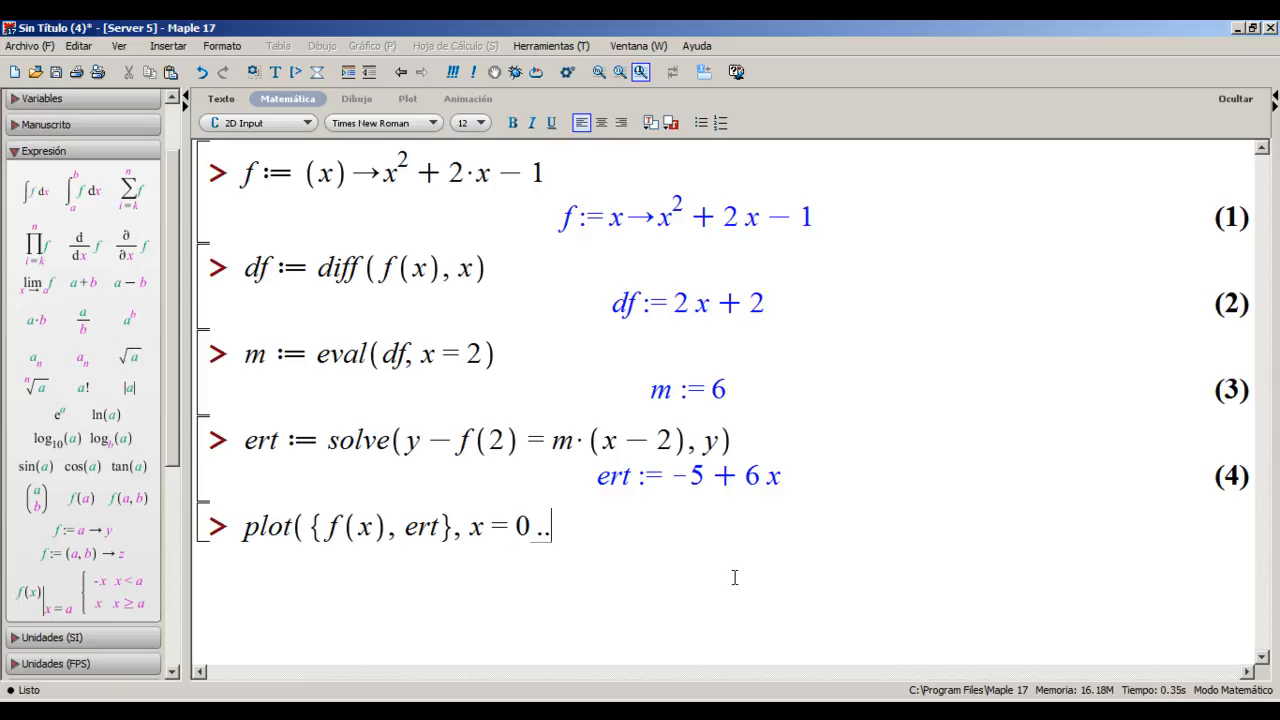
text(3))
key(Return)
Examine the curve of f and the tangent line in the plot, along with the commands that produce them
click(714, 418)
drag(505, 434, 391, 420)
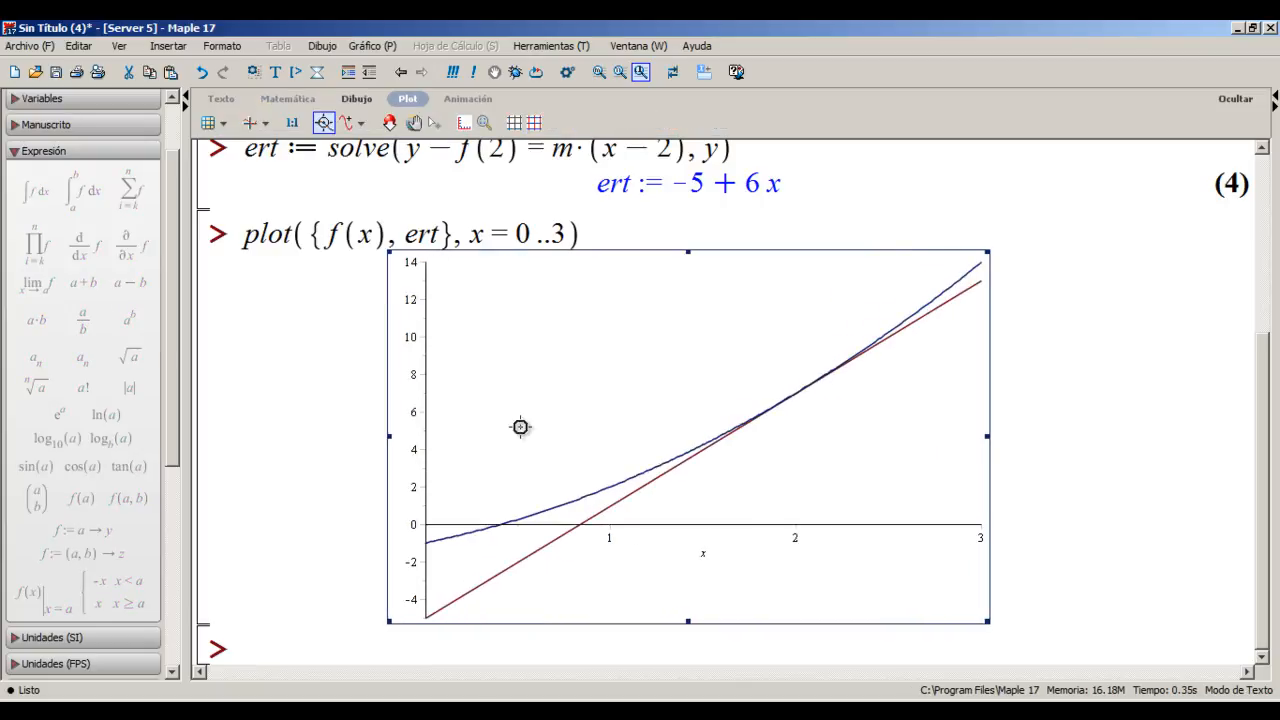
click(963, 300)
scroll(640, 300, up, 3)
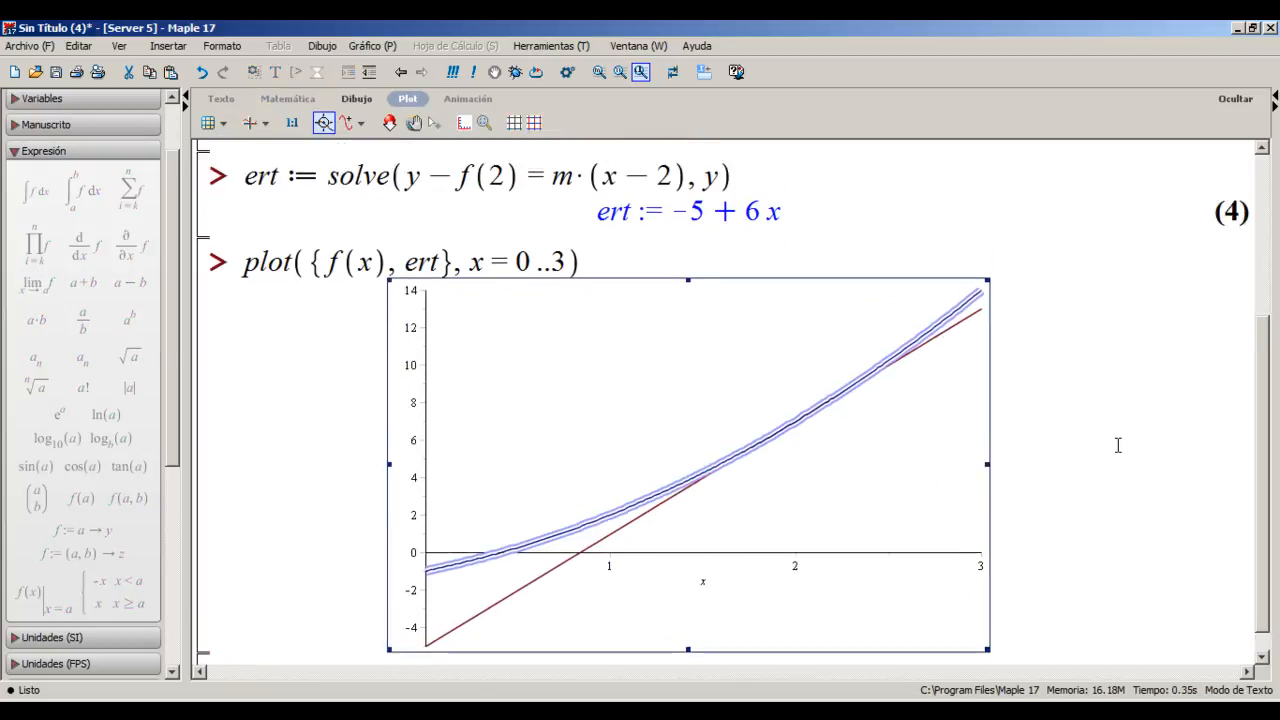
scroll(940, 400, down, 3)
click(1100, 354)
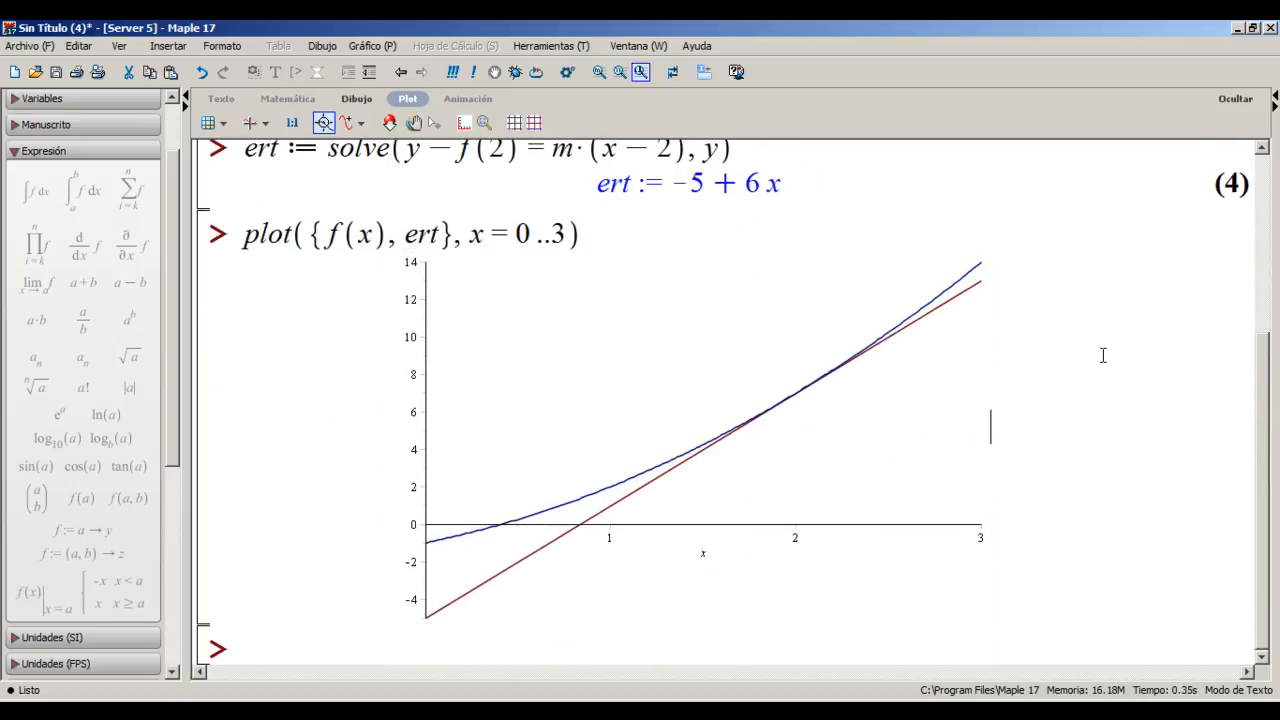
click(960, 296)
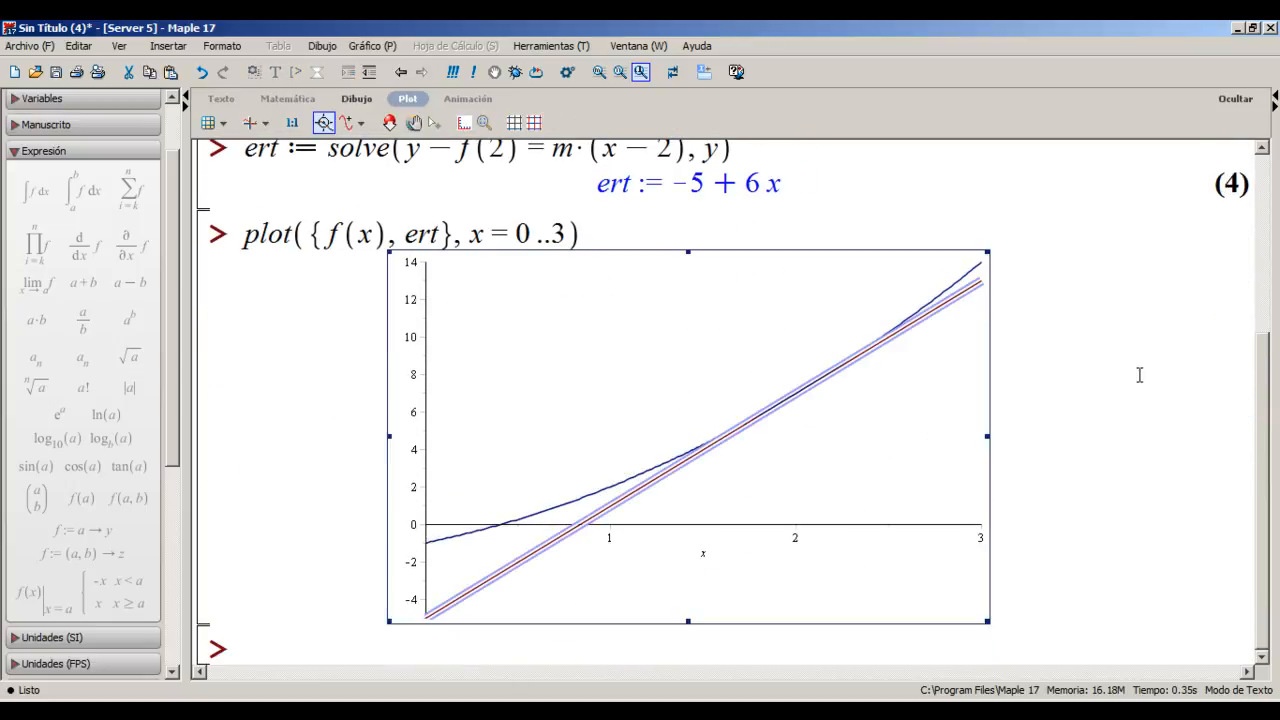
click(1114, 428)
click(968, 296)
scroll(640, 355, up, 3)
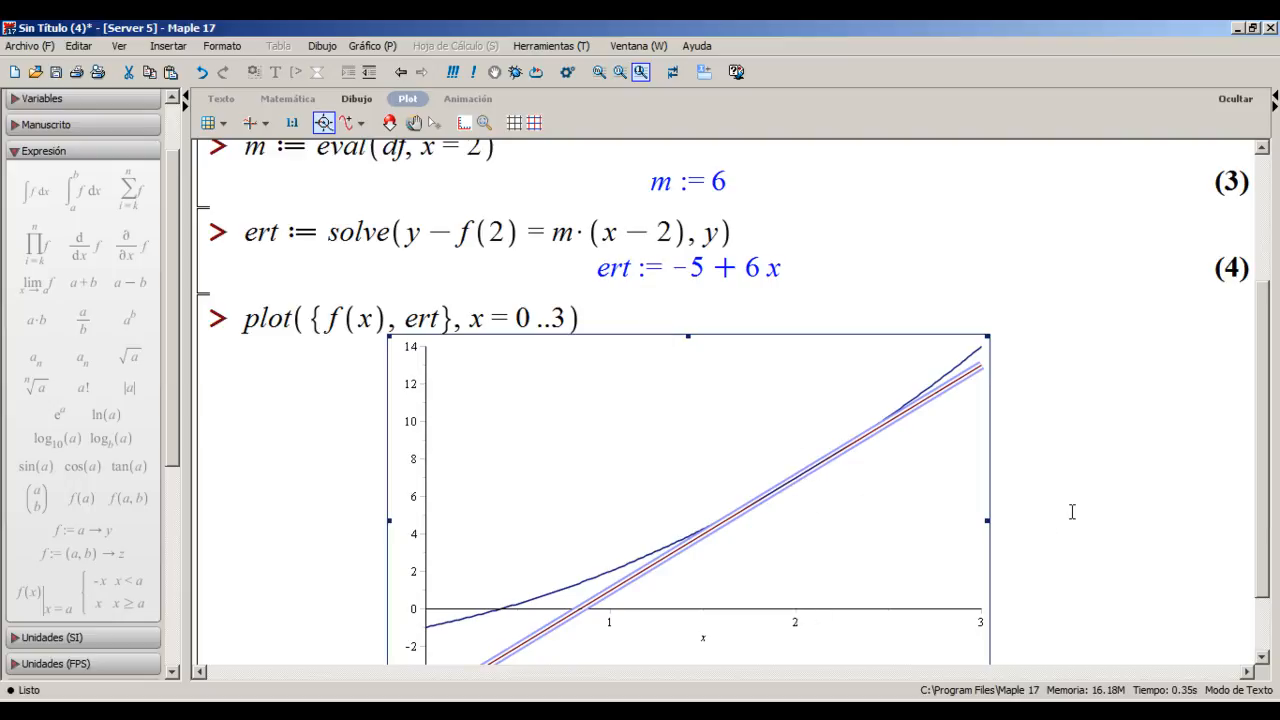
scroll(1055, 515, down, 3)
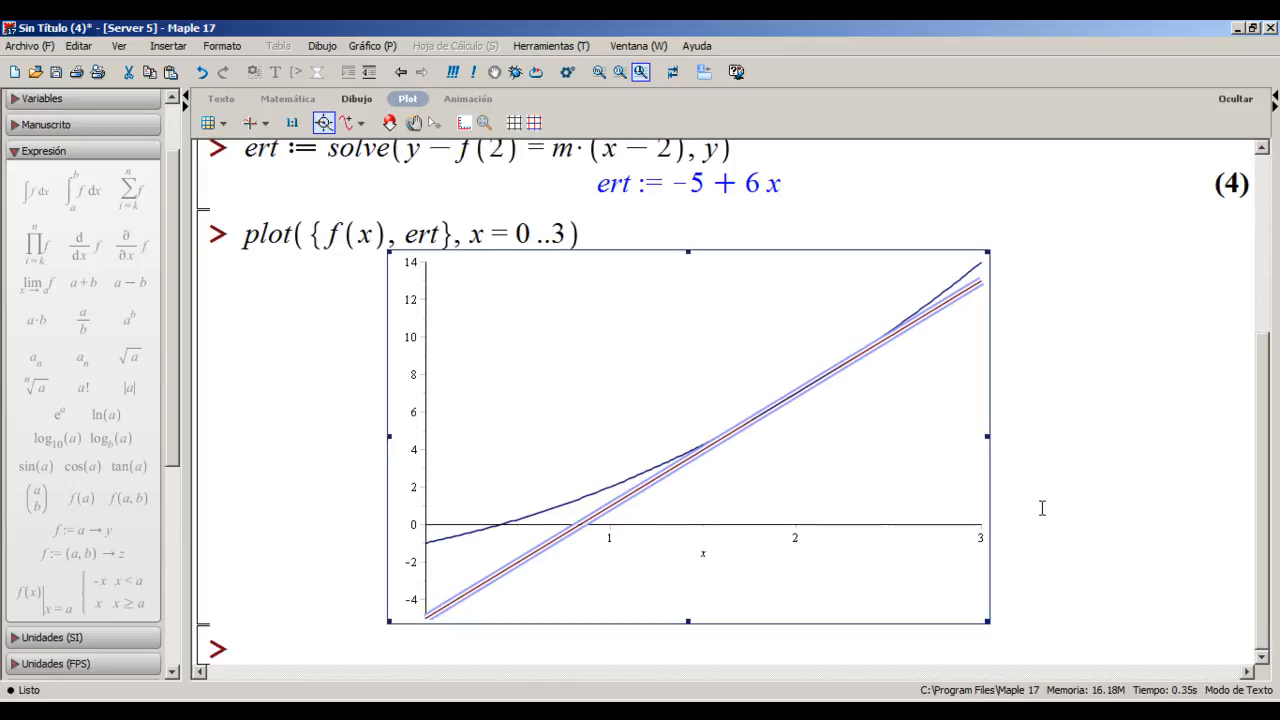
click(1079, 435)
scroll(1100, 455, up, 10)
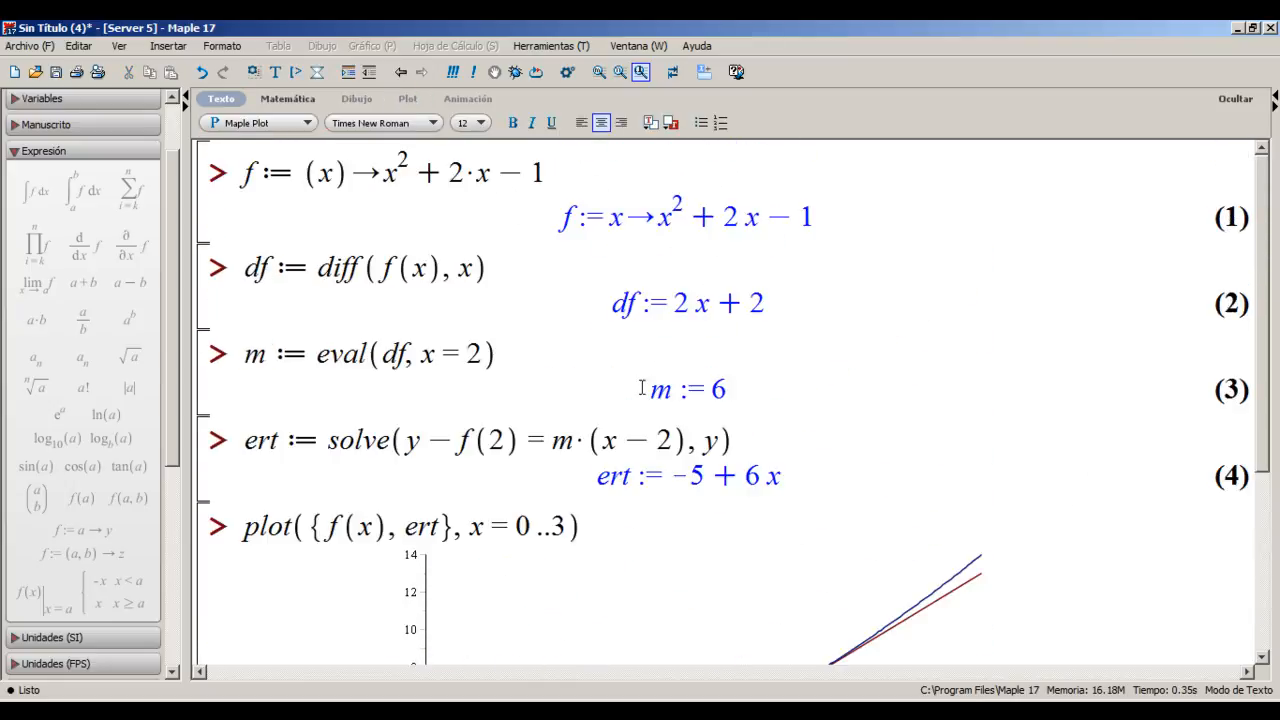
scroll(738, 340, down, 10)
Delete all tangent line calculations and the plot to leave the worksheet empty
click(680, 640)
drag(522, 565, 397, 346)
scroll(635, 371, up, 3)
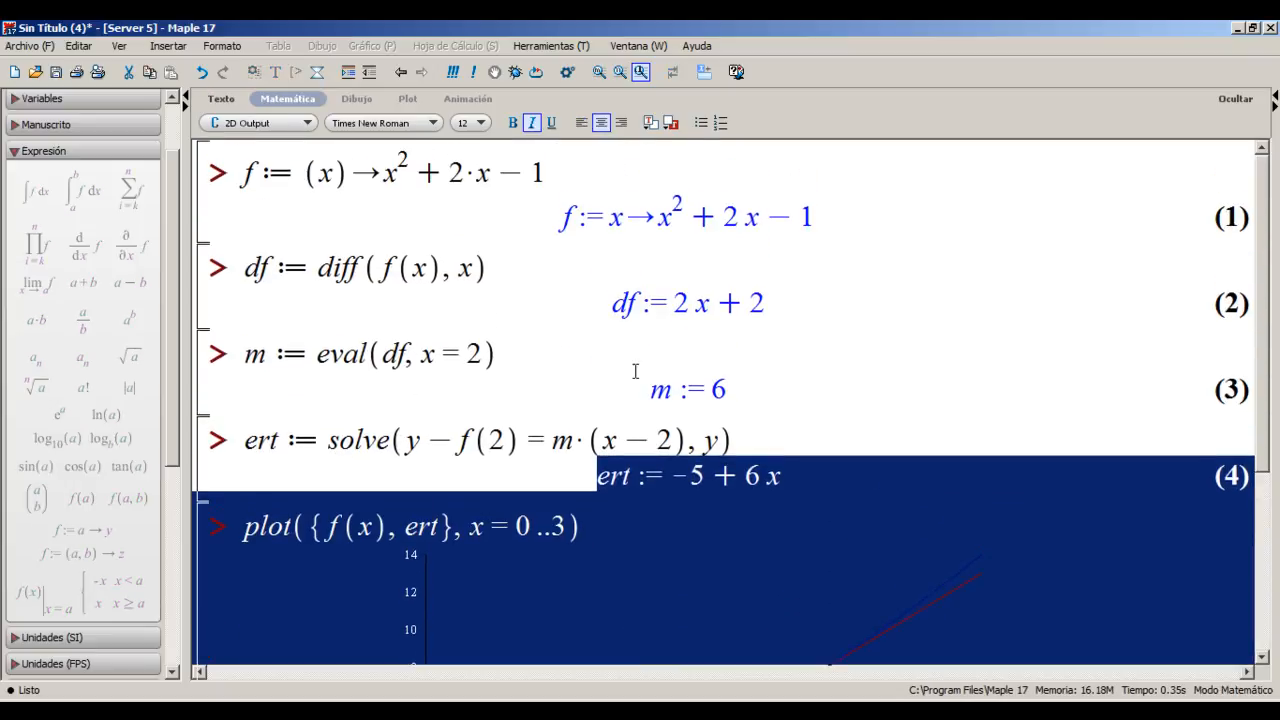
key(shift+Up)
key(shift+Up)
key(shift+Up)
key(shift+Up)
key(shift+Up)
key(shift+Up)
key(shift+Up)
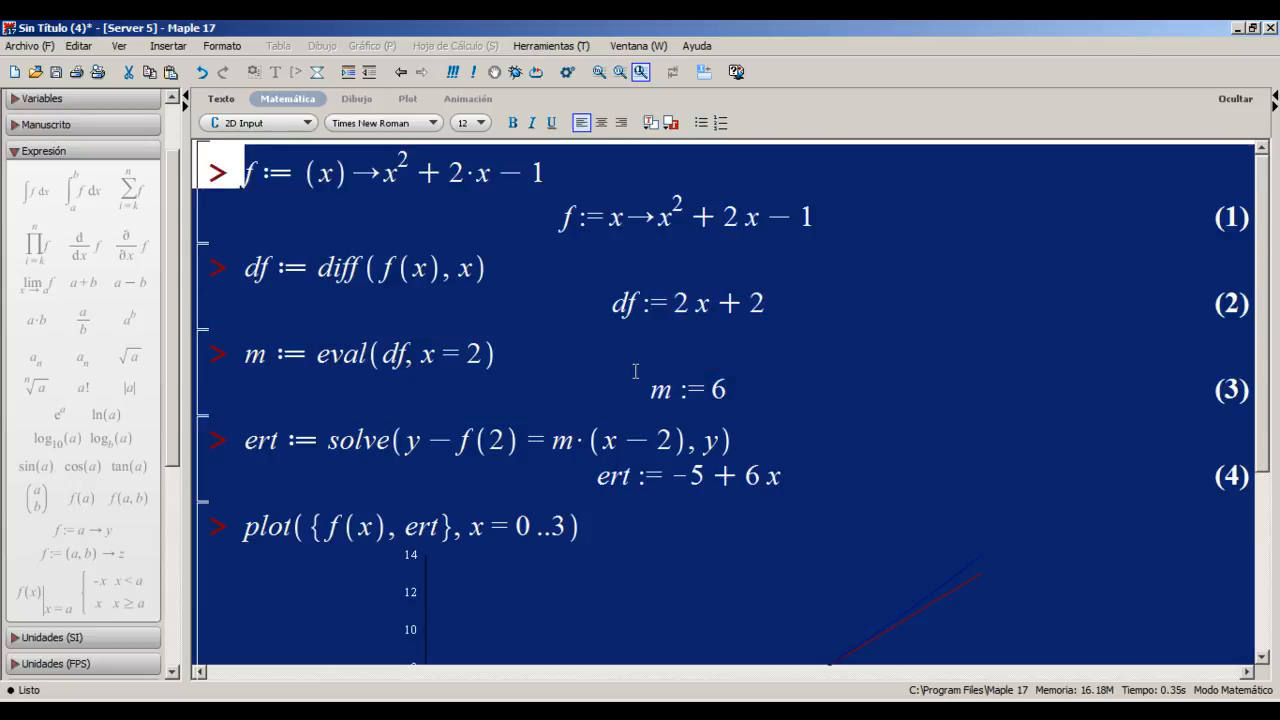
key(Delete)
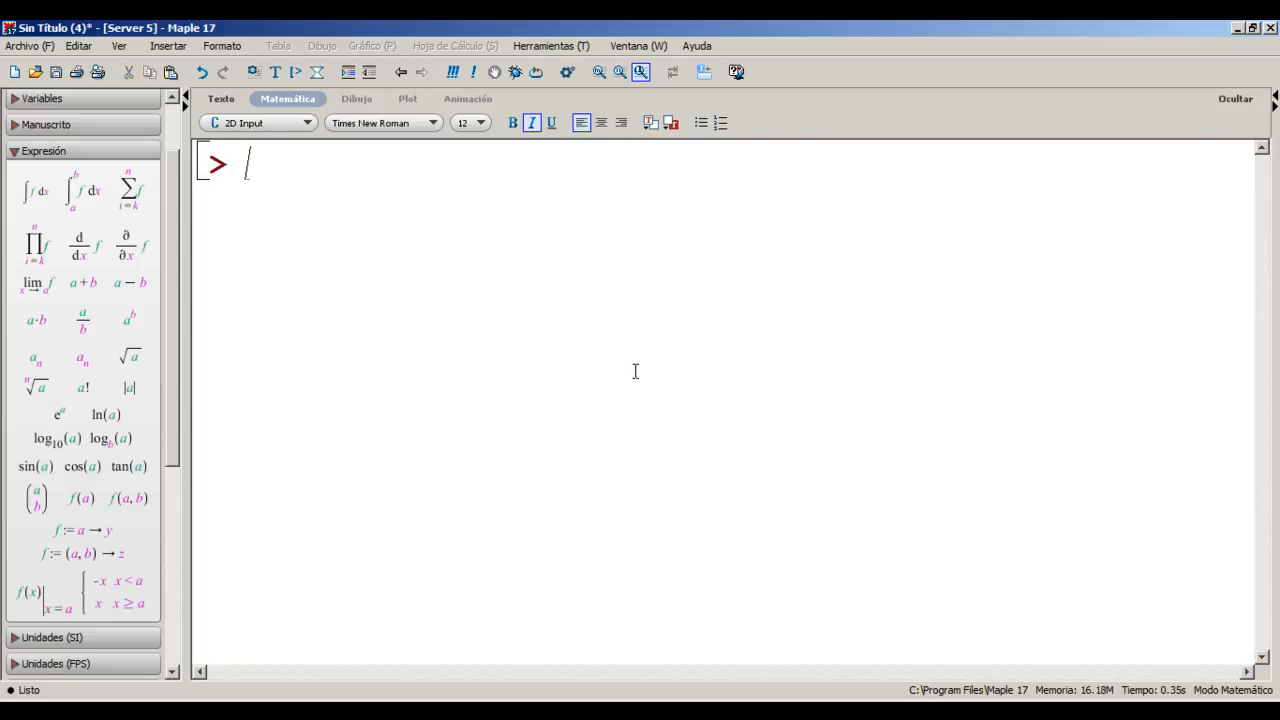